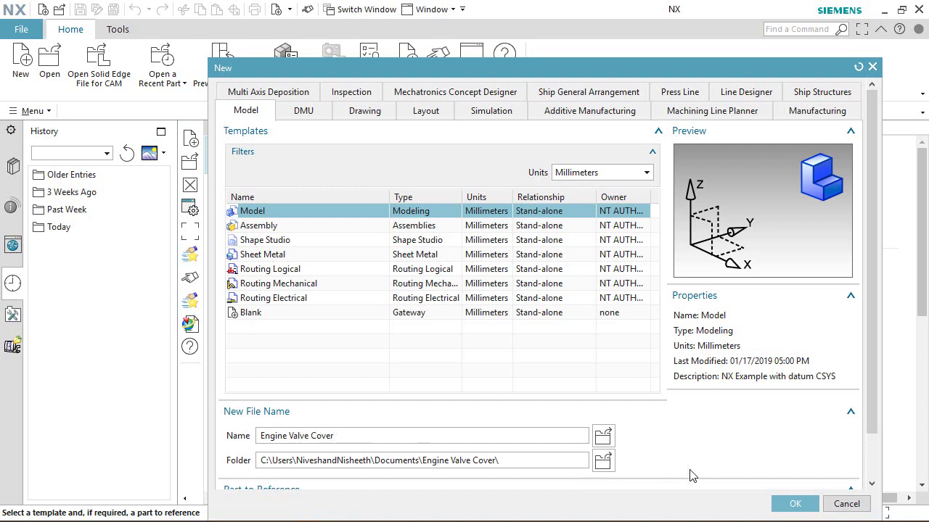
Create the Engine Valve Cover model part in millimetres and set PMI dimension units to two decimal places with a period delimiter
{"action": "left_click", "coordinate": [794, 504]}
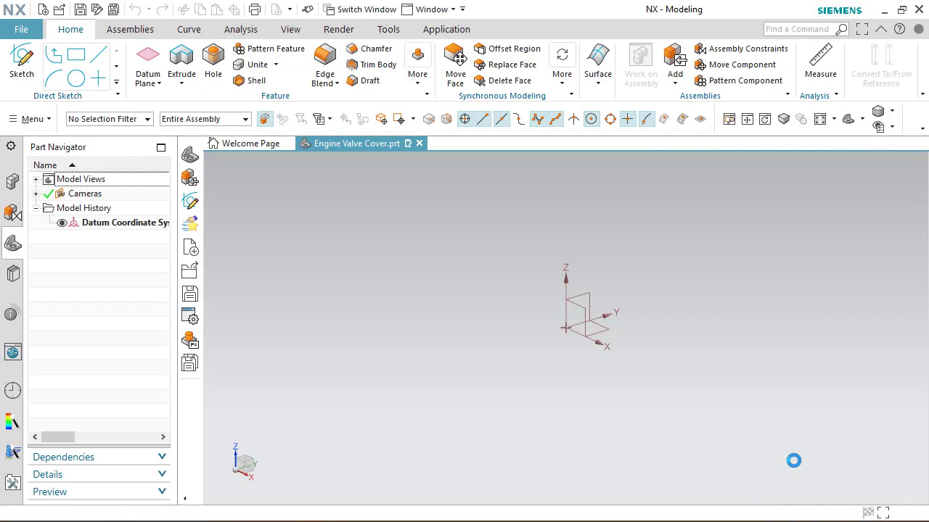
{"action": "left_click", "coordinate": [26, 31]}
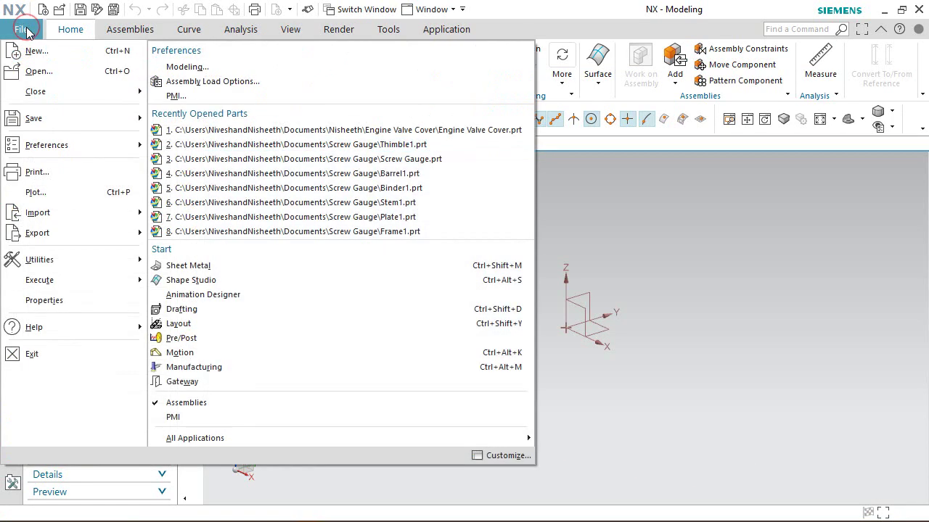
{"action": "left_click", "coordinate": [177, 96]}
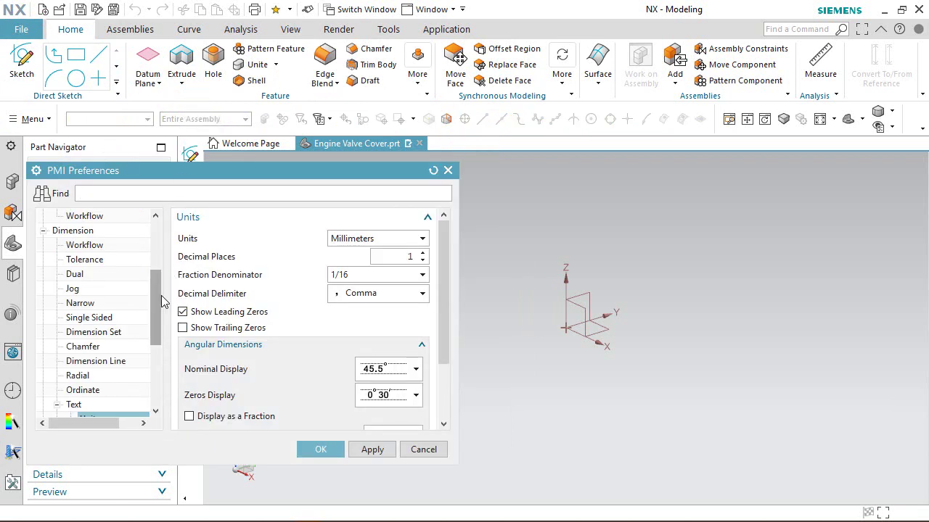
{"action": "scroll", "coordinate": [159, 294], "scroll_direction": "down", "scroll_amount": 2}
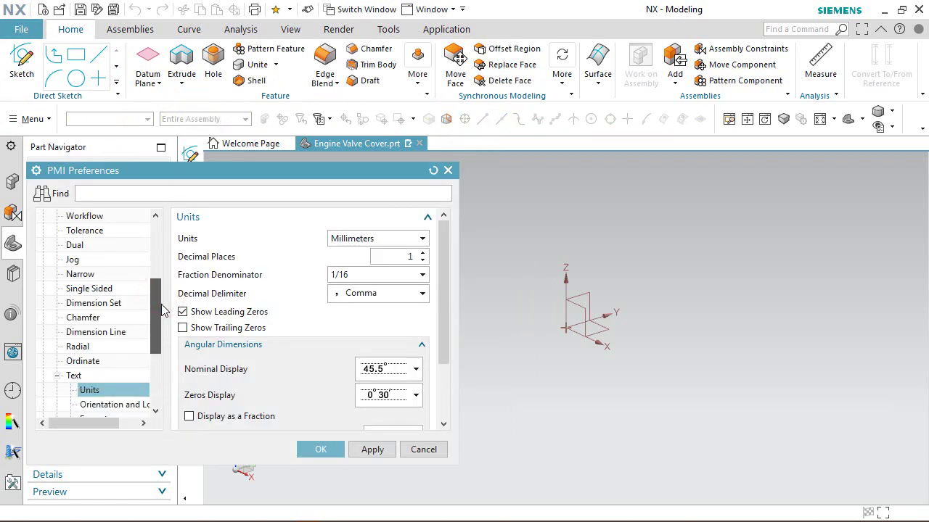
{"action": "left_click", "coordinate": [132, 392]}
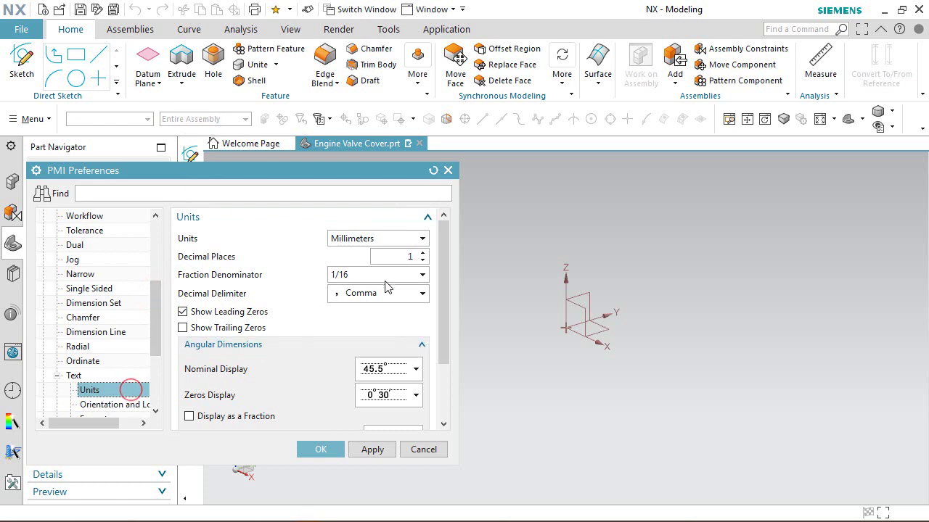
{"action": "left_click", "coordinate": [423, 253]}
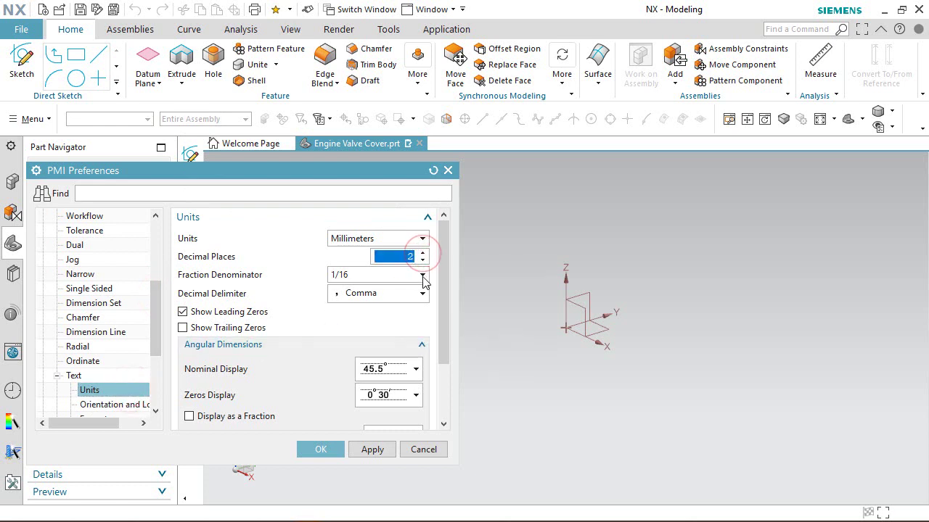
{"action": "left_click", "coordinate": [423, 293]}
{"action": "left_click", "coordinate": [384, 311]}
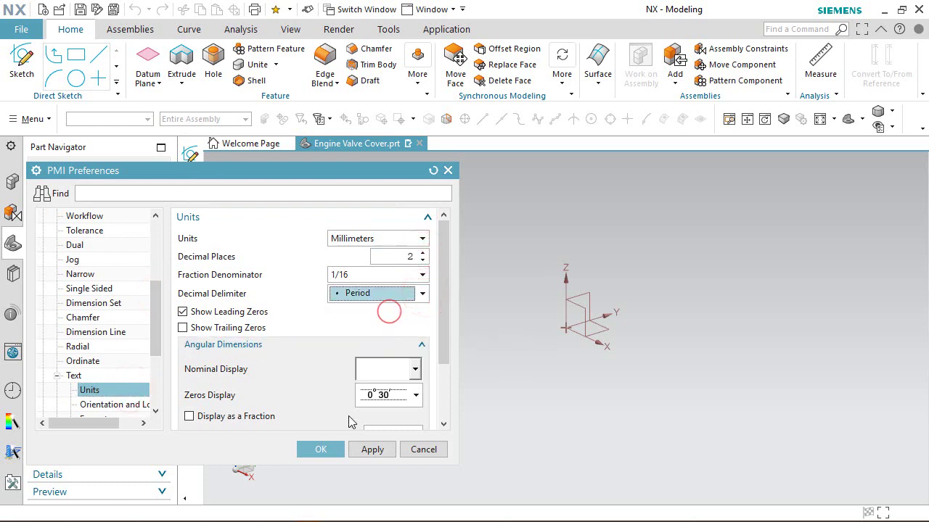
{"action": "left_click", "coordinate": [322, 450]}
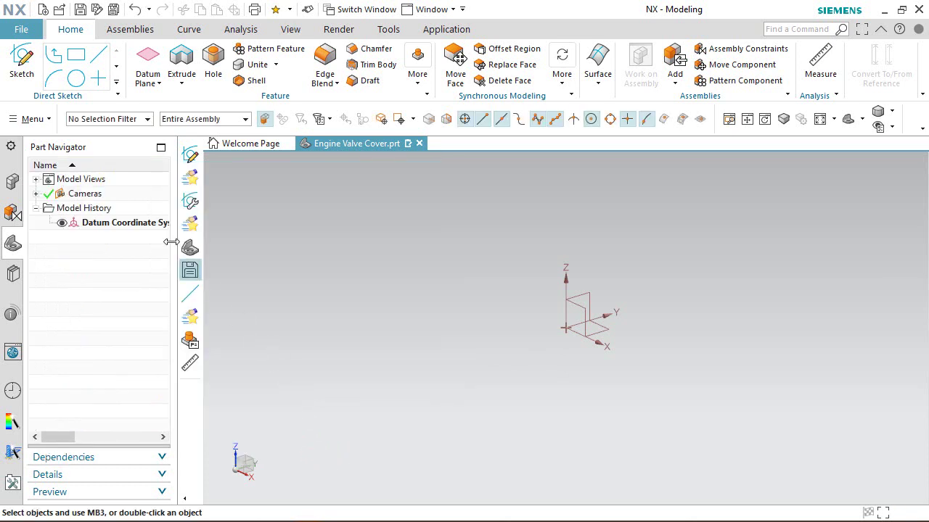
Sketch a rectangle about 150 by 133 mm on the XY plane, drawn from its center at the origin
{"action": "left_click", "coordinate": [16, 62]}
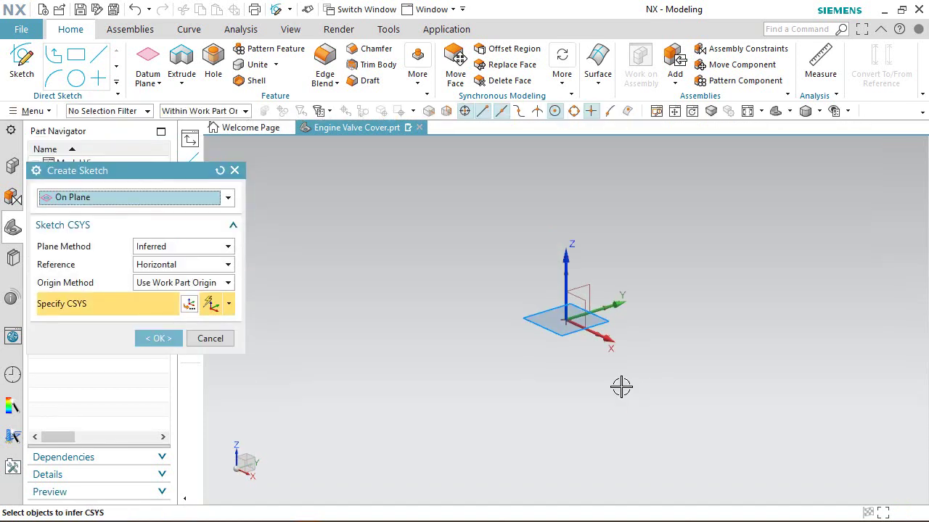
{"action": "left_click", "coordinate": [160, 339]}
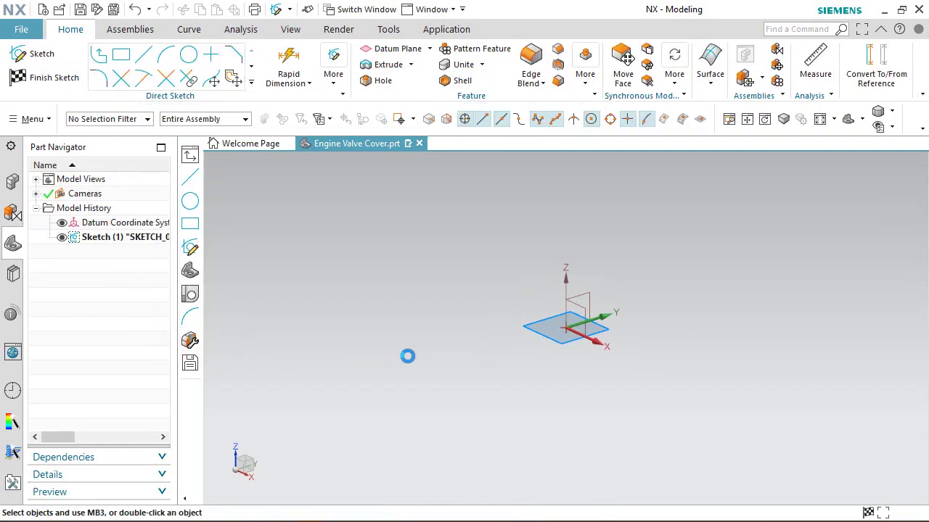
{"action": "right_click_drag", "start_coordinate": [463, 285], "coordinate": [489, 288]}
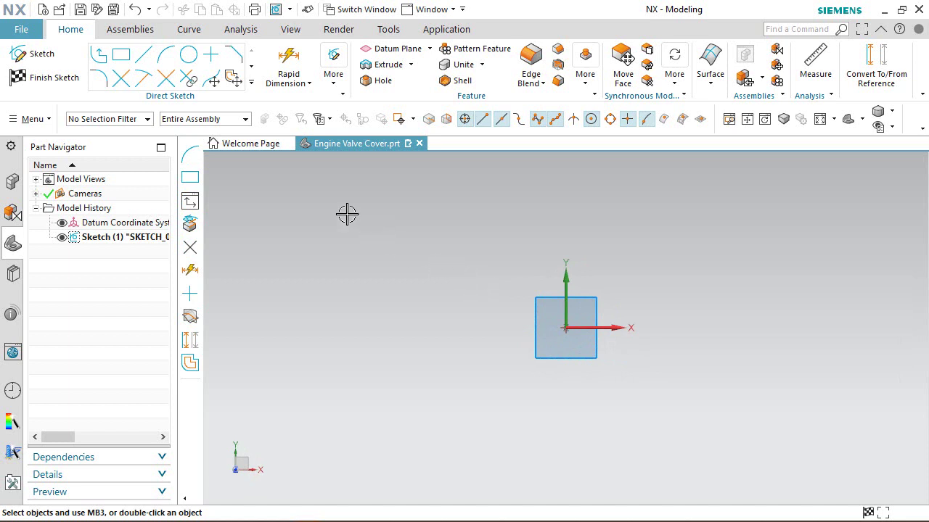
{"action": "left_click", "coordinate": [122, 54]}
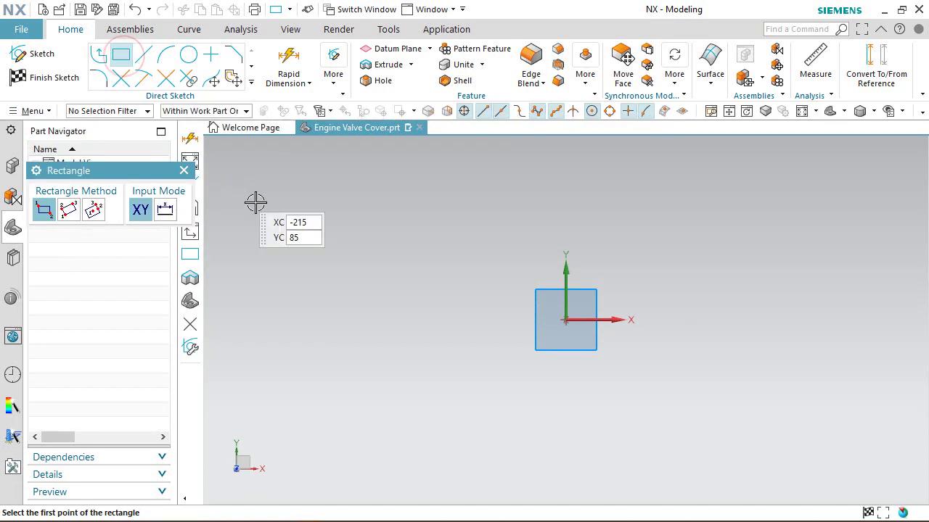
{"action": "left_click", "coordinate": [94, 211]}
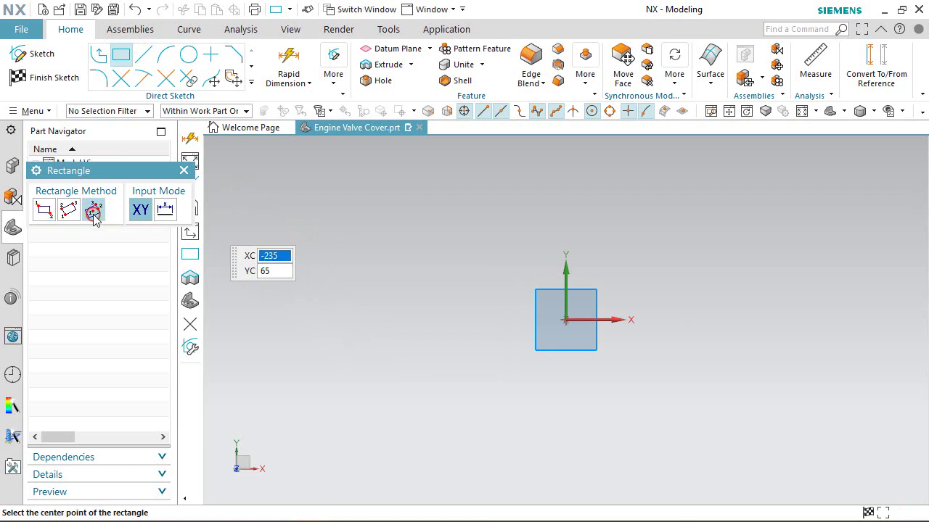
{"action": "left_click", "coordinate": [566, 320]}
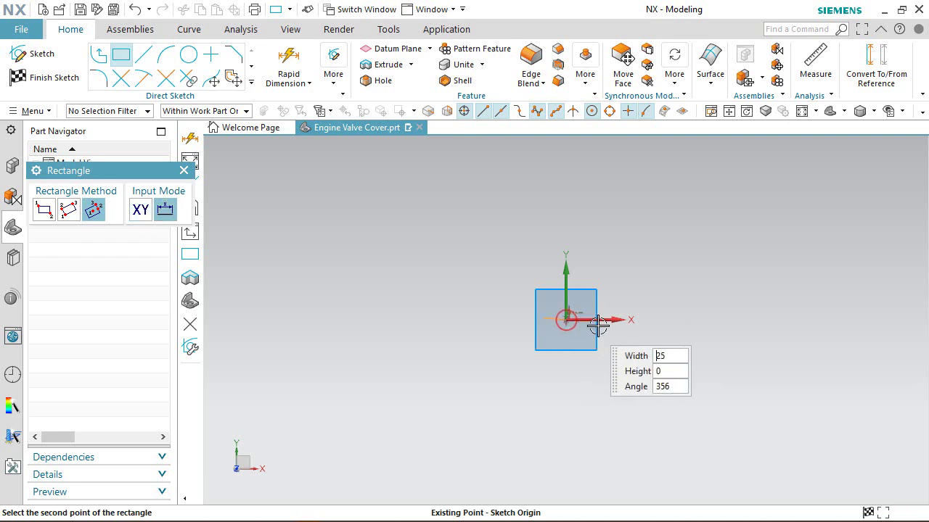
{"action": "left_click", "coordinate": [682, 320]}
{"action": "left_click", "coordinate": [648, 219]}
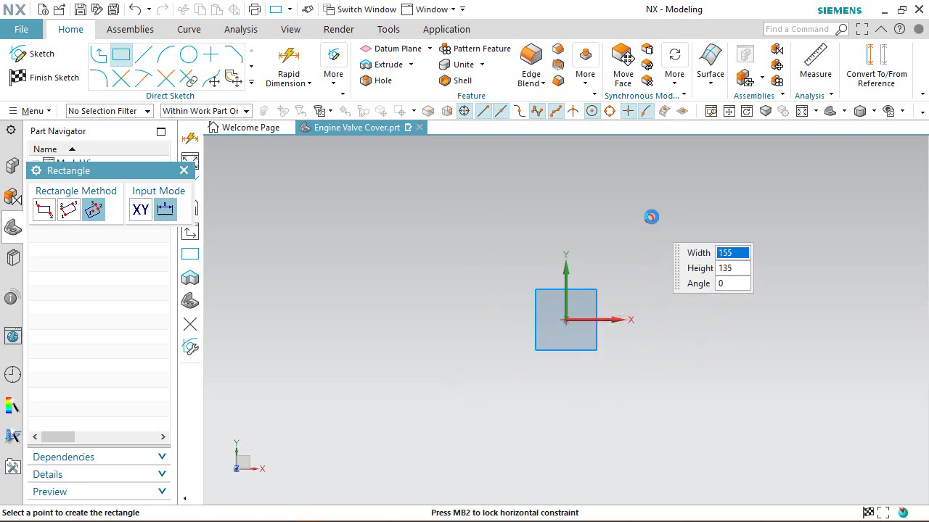
{"action": "right_click", "coordinate": [716, 179]}
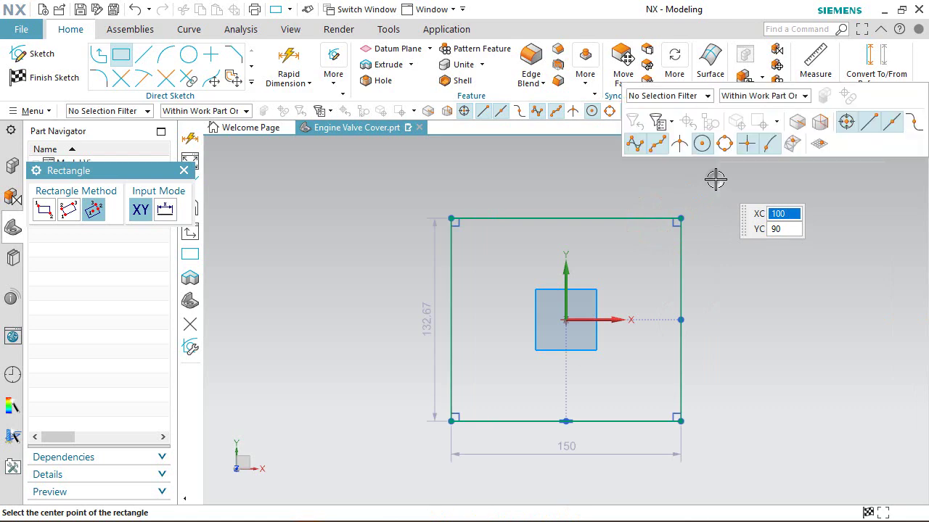
{"action": "left_click", "coordinate": [752, 202]}
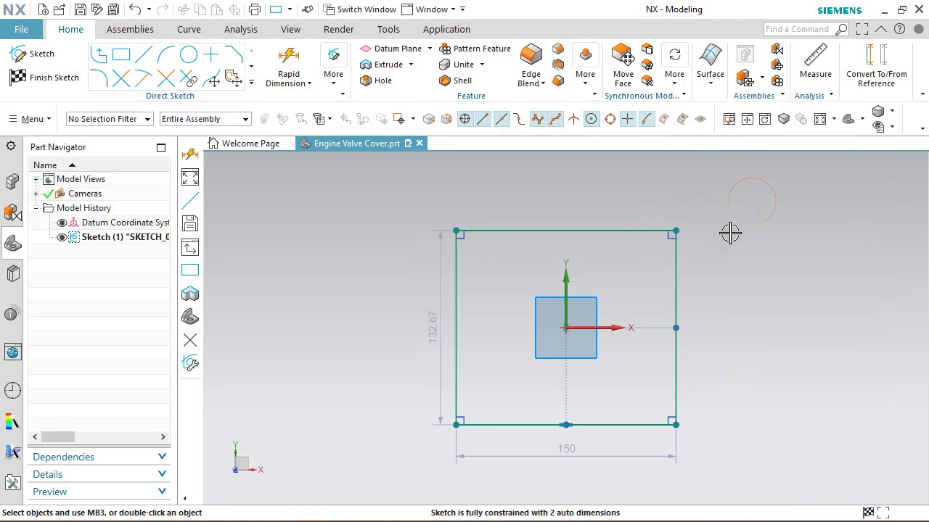
Set the sketched rectangle's horizontal width to 508 mm
{"action": "left_click", "coordinate": [570, 450]}
{"action": "double_click", "coordinate": [570, 451]}
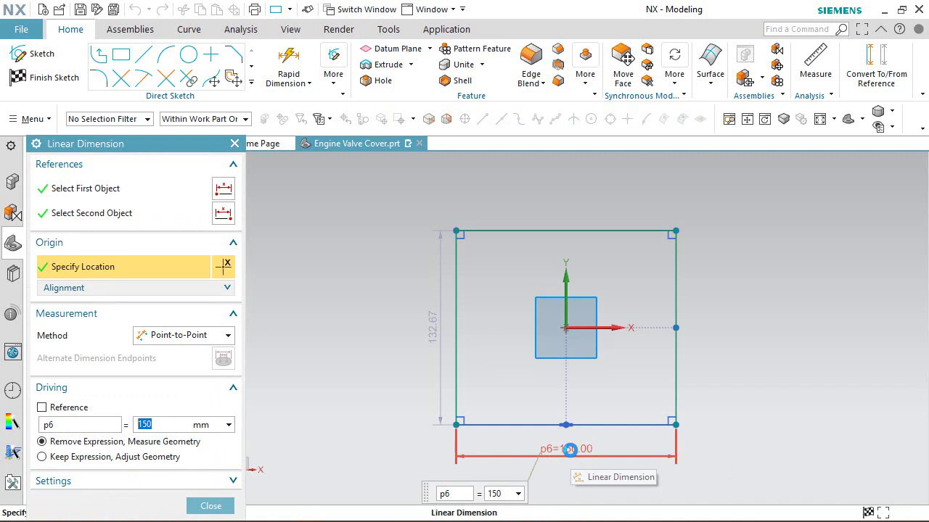
{"action": "type", "text": "50"}
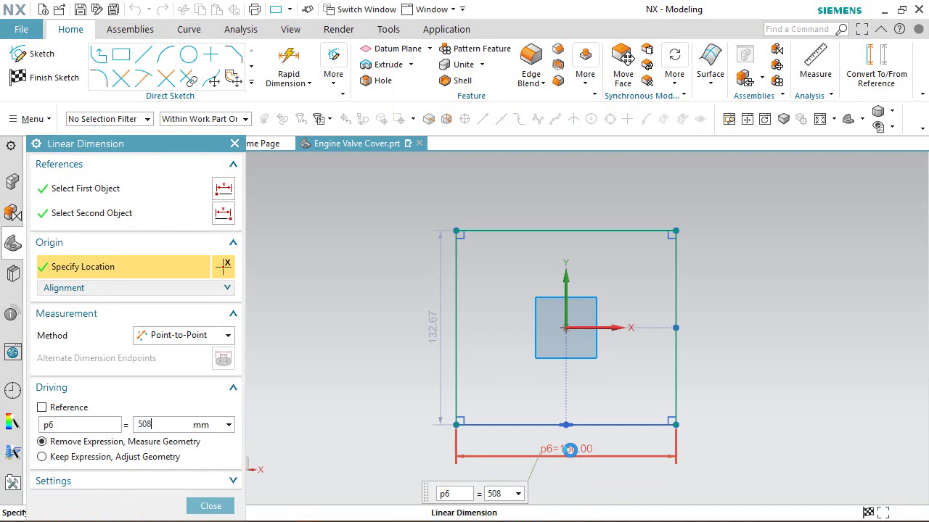
{"action": "key", "text": "Return"}
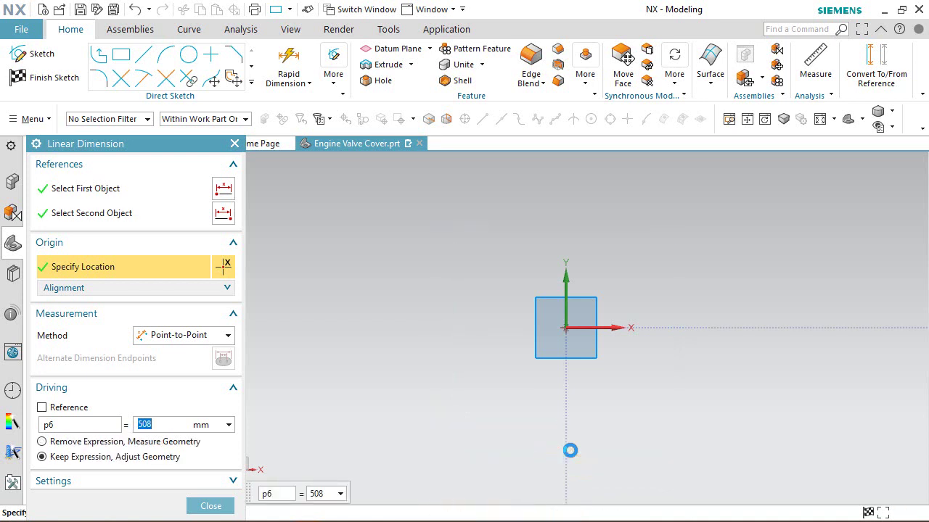
{"action": "right_click", "coordinate": [489, 390]}
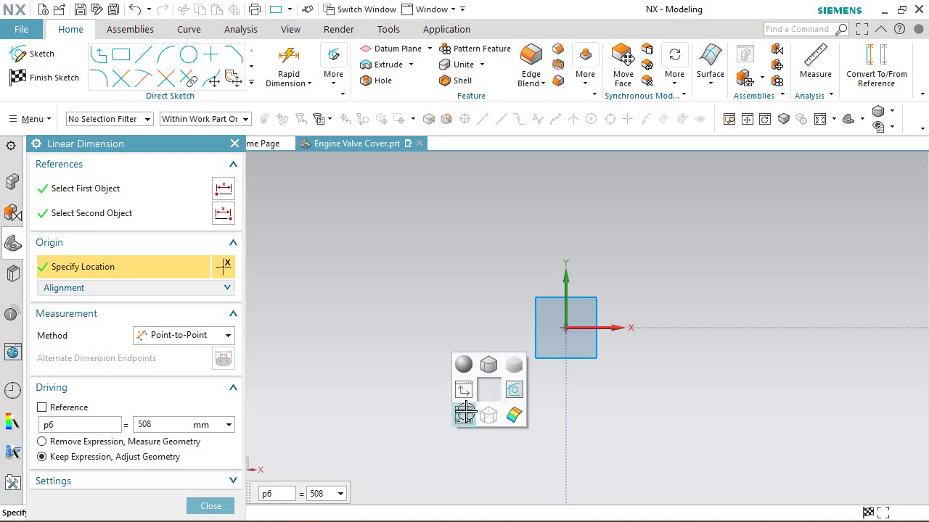
{"action": "left_click", "coordinate": [463, 414]}
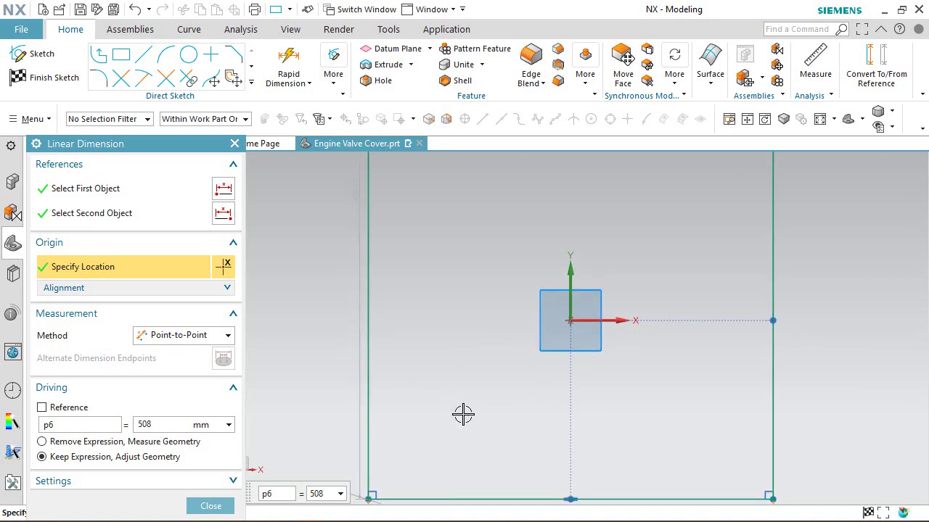
Set the rectangle's vertical height to 165.1 mm and reposition that dimension clear of the rectangle's left edge
{"action": "left_click", "coordinate": [375, 208]}
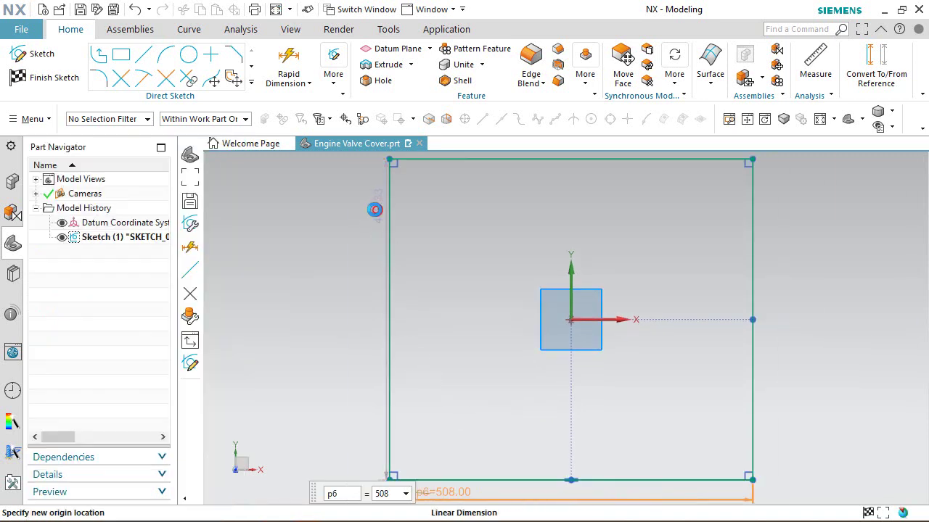
{"action": "left_click", "coordinate": [374, 209]}
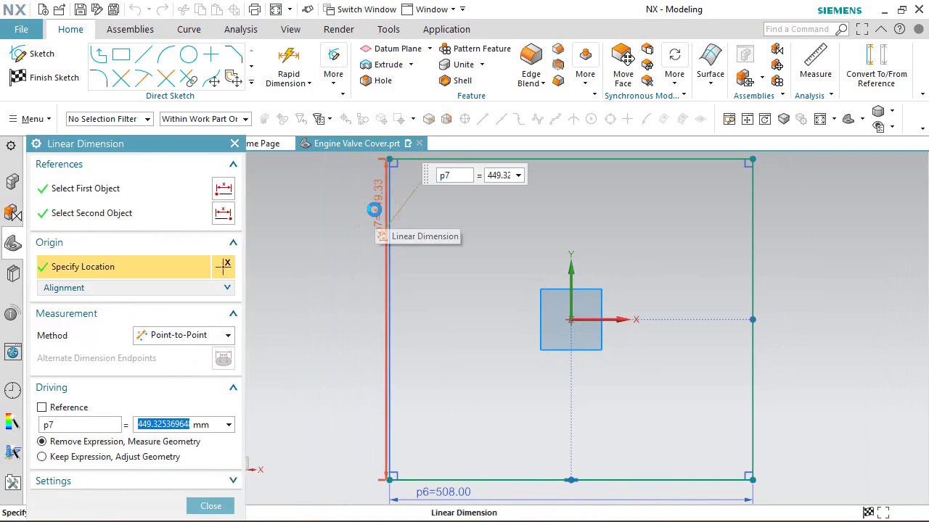
{"action": "type", "text": "165.1"}
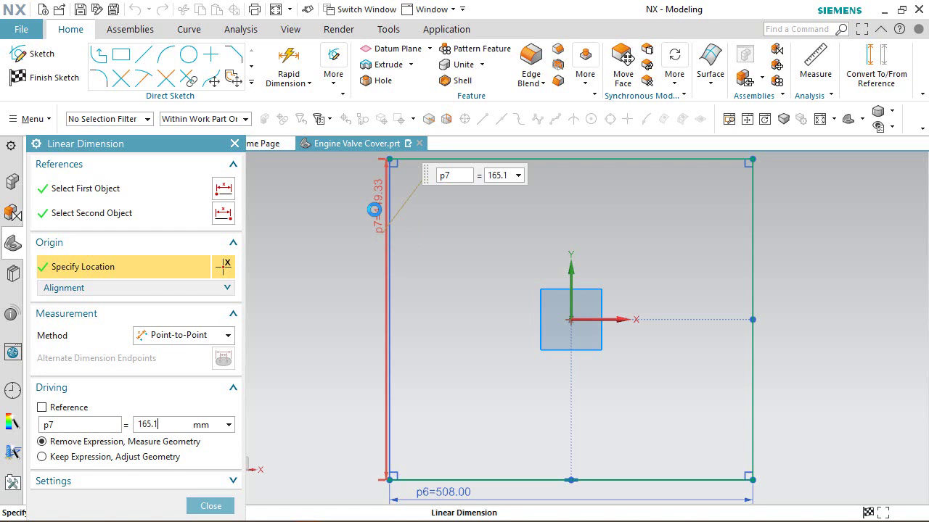
{"action": "key", "text": "Return"}
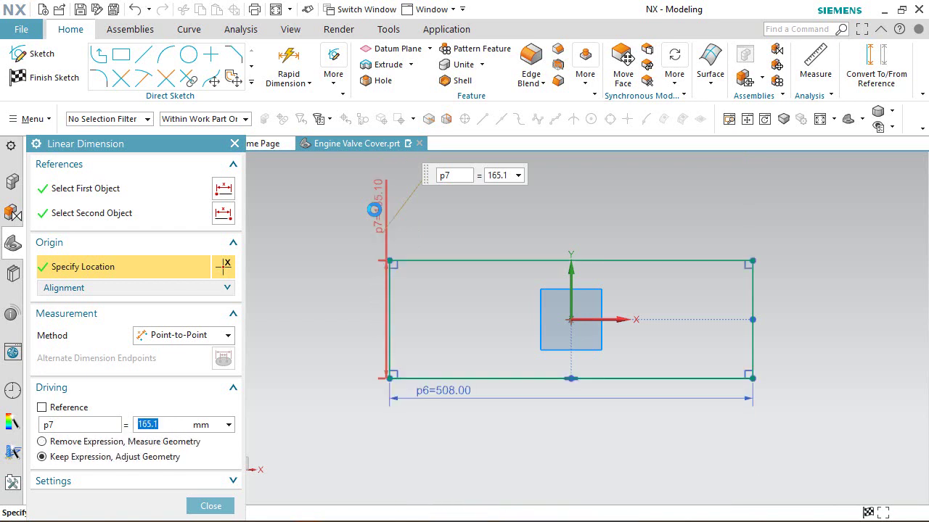
{"action": "left_click", "coordinate": [203, 506]}
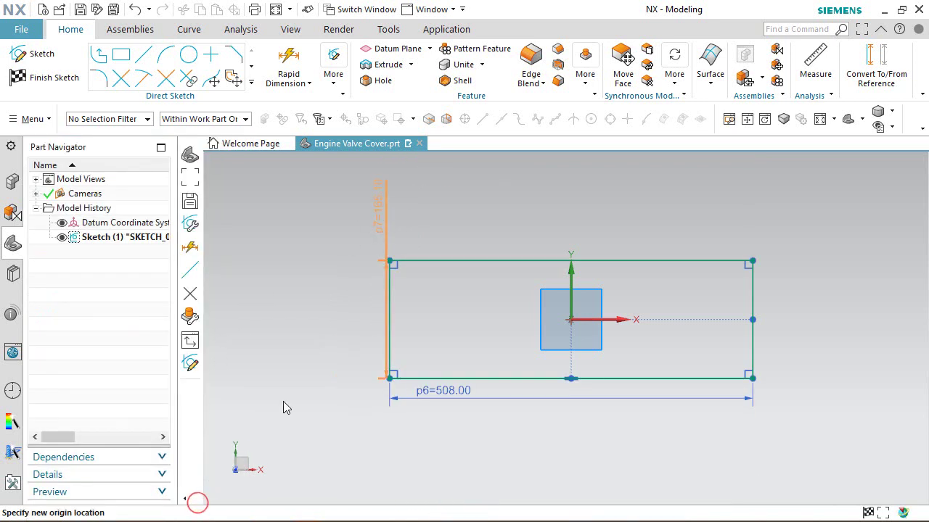
{"action": "left_click_drag", "start_coordinate": [371, 201], "coordinate": [337, 316]}
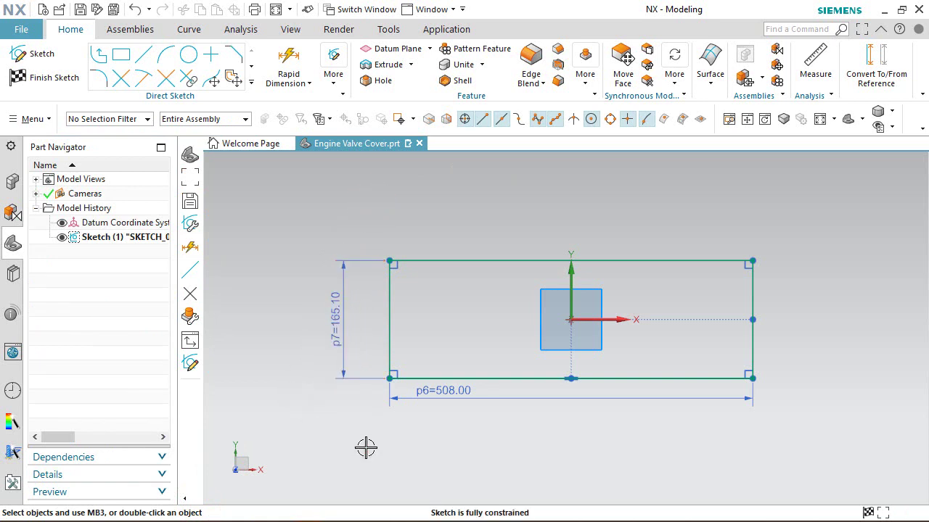
Finish the sketch and extrude the rectangle 63.5 mm upward along Z from a start distance of 0
{"action": "right_click", "coordinate": [480, 432]}
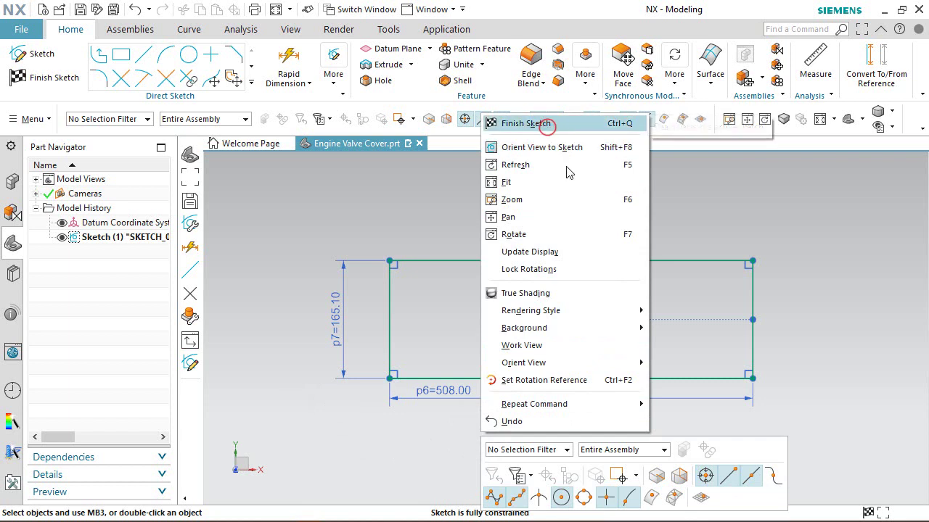
{"action": "left_click", "coordinate": [548, 125]}
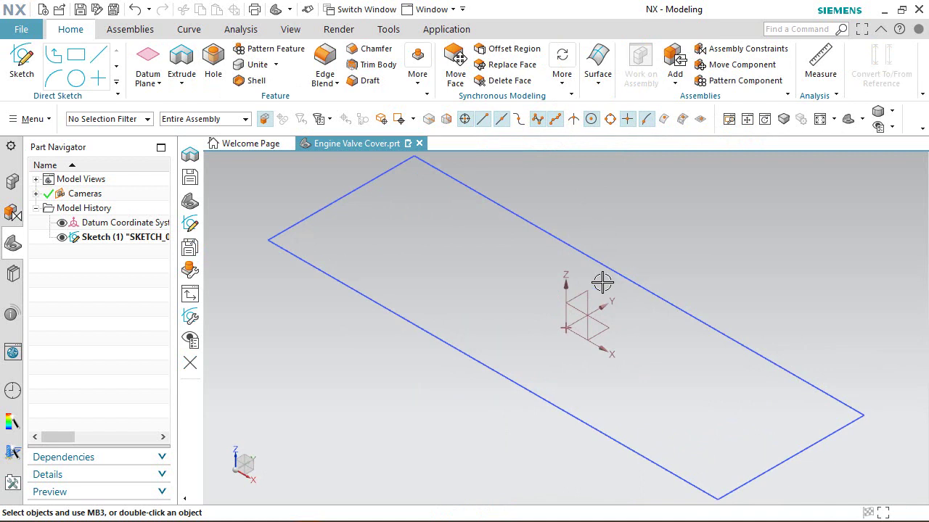
{"action": "scroll", "coordinate": [551, 355], "scroll_direction": "up", "scroll_amount": 2}
{"action": "scroll", "coordinate": [552, 354], "scroll_direction": "down", "scroll_amount": 4}
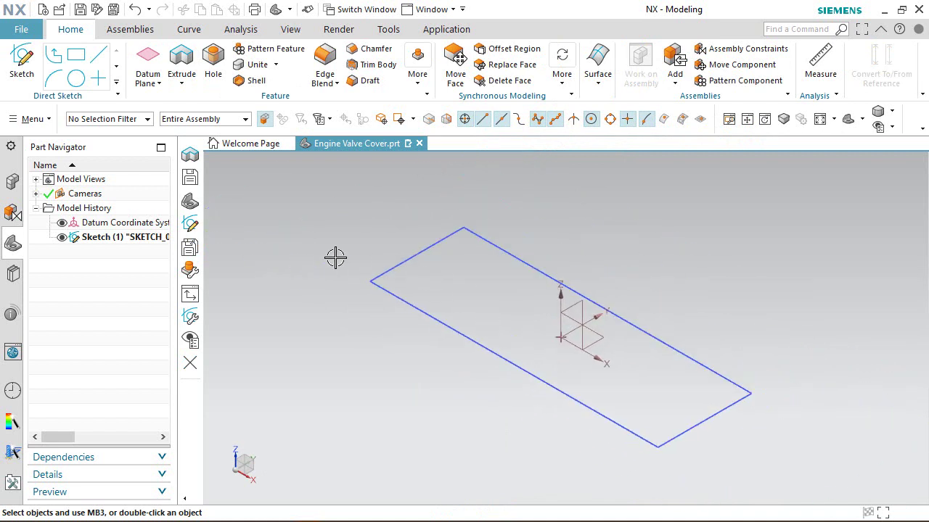
{"action": "key", "text": "x"}
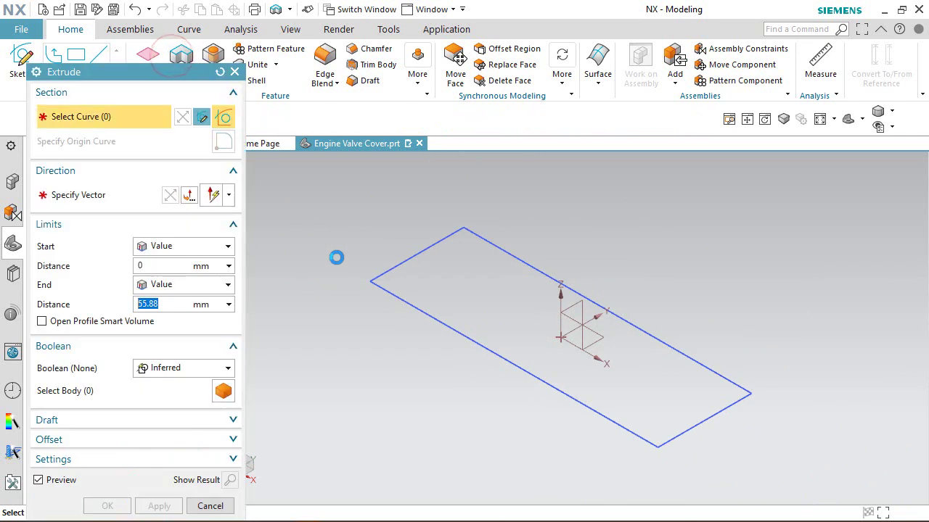
{"action": "left_click", "coordinate": [393, 265]}
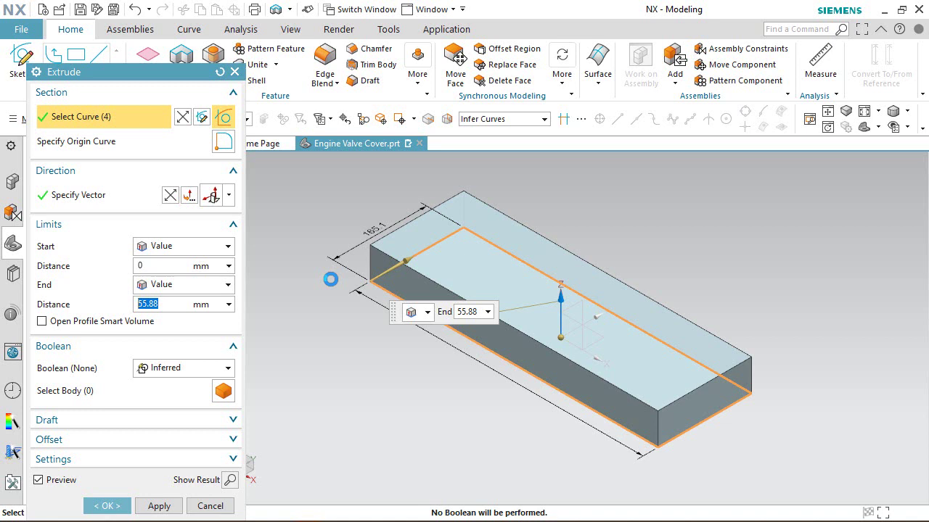
{"action": "type", "text": "63.5"}
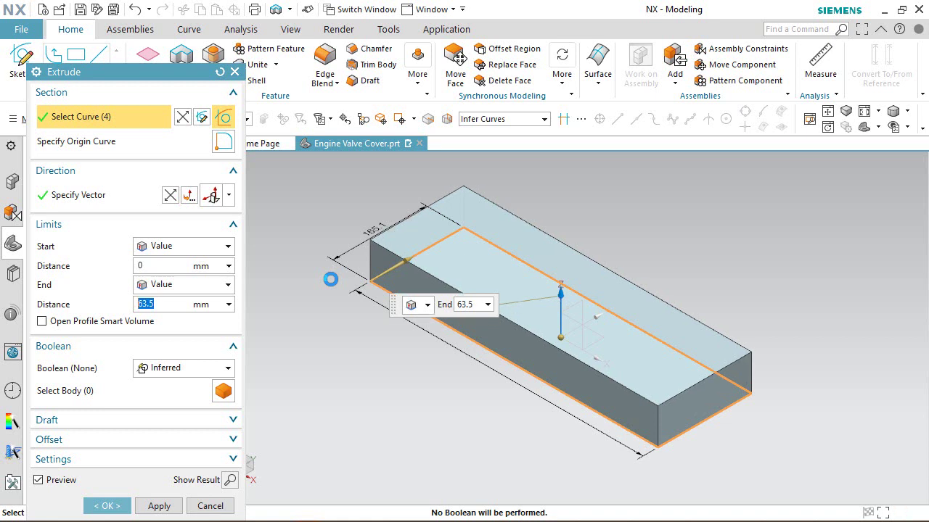
{"action": "left_click", "coordinate": [107, 506]}
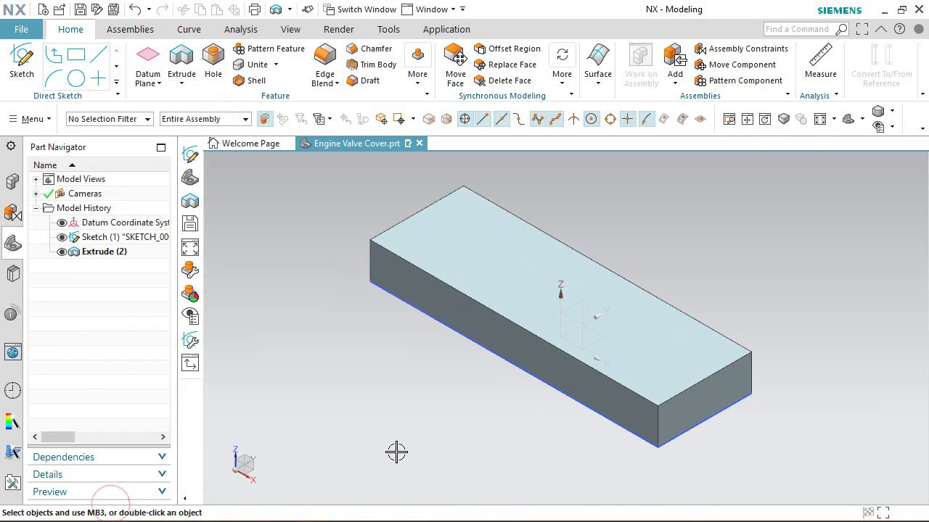
Start a new sketch on the block's top face and orient the view squarely to that face with its long side horizontal
{"action": "left_click", "coordinate": [22, 64]}
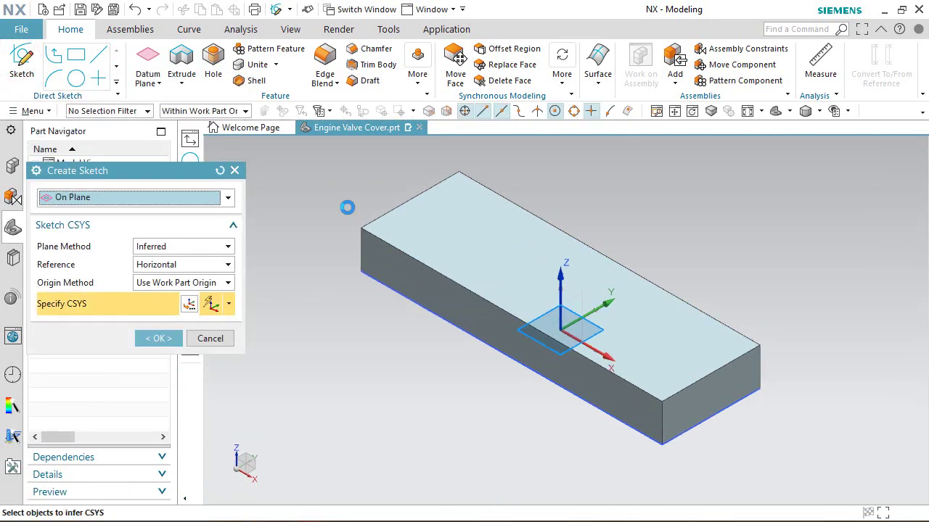
{"action": "left_click", "coordinate": [450, 216]}
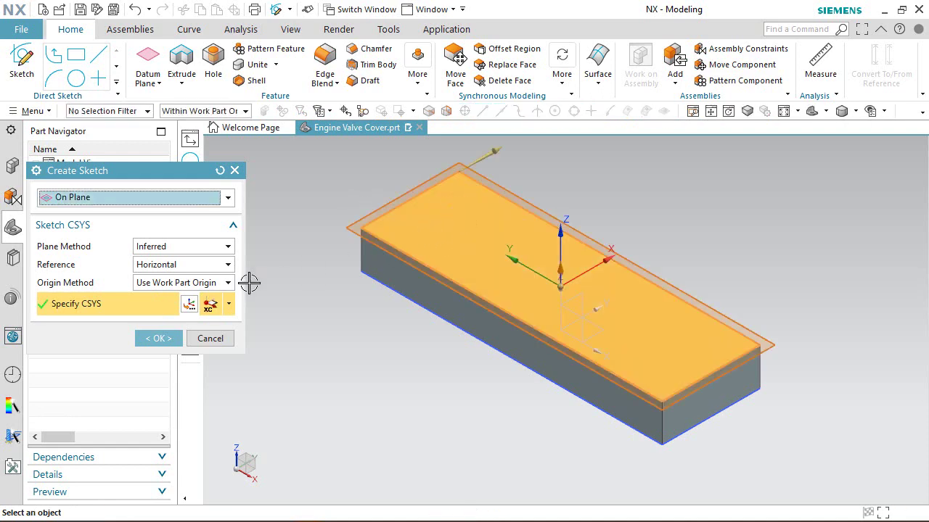
{"action": "left_click", "coordinate": [157, 340]}
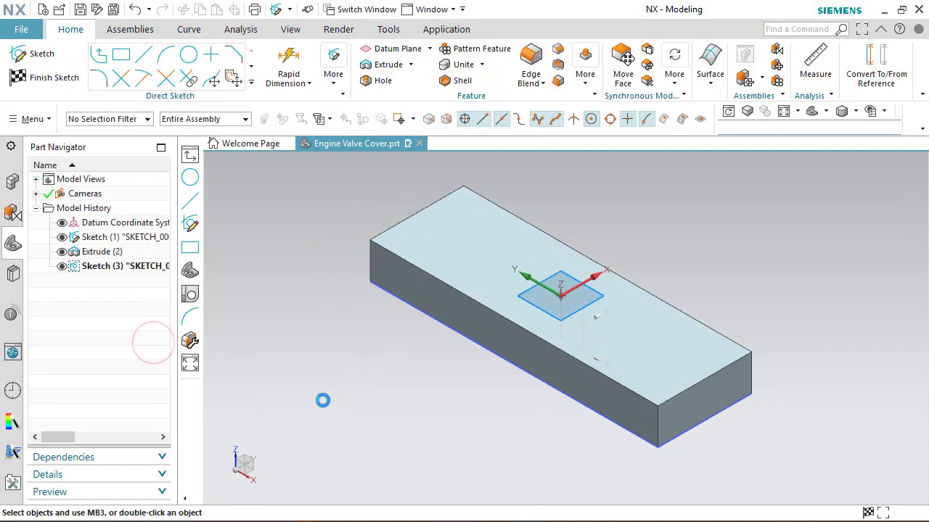
{"action": "right_click", "coordinate": [332, 397]}
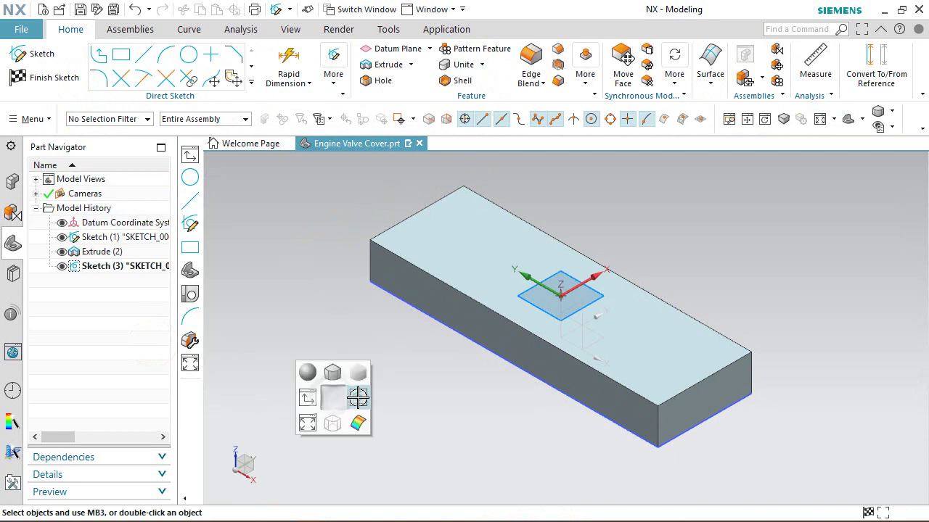
{"action": "left_click", "coordinate": [364, 397]}
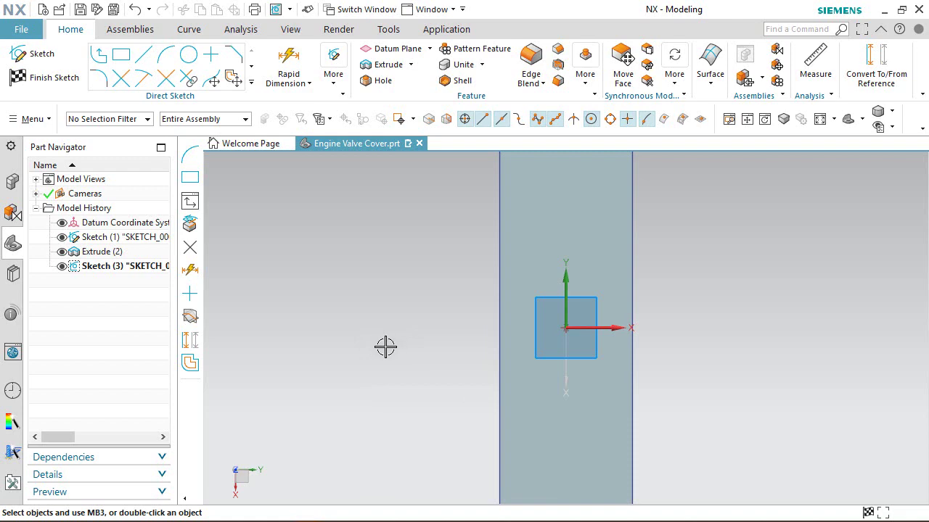
{"action": "mouse_move", "coordinate": [383, 346]}
{"action": "middle_mouse_down"}
{"action": "mouse_move", "coordinate": [424, 294]}
{"action": "mouse_move", "coordinate": [454, 359]}
{"action": "mouse_move", "coordinate": [396, 385]}
{"action": "middle_mouse_up"}
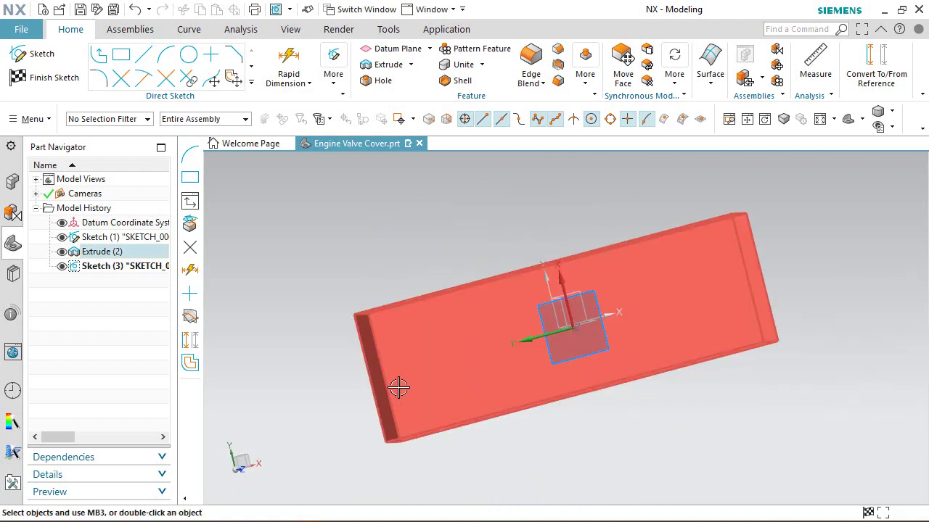
{"action": "right_click", "coordinate": [296, 291]}
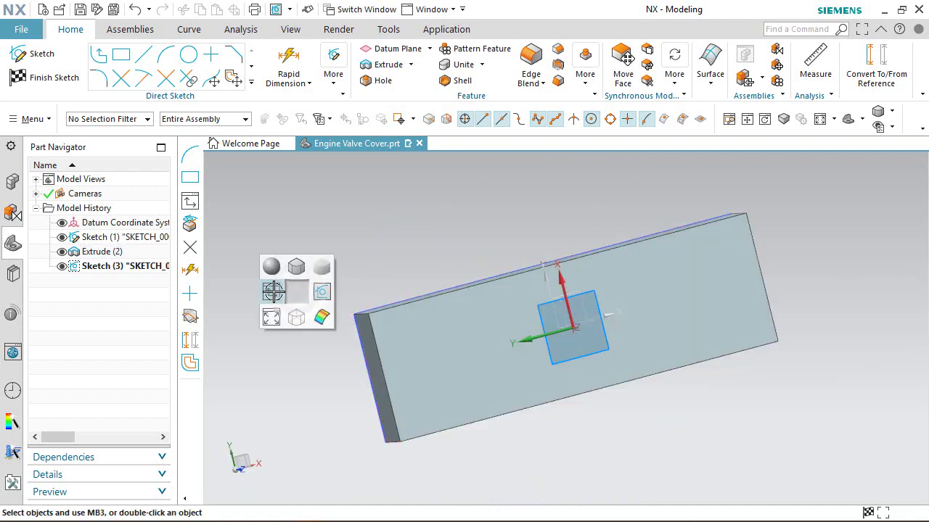
{"action": "left_click", "coordinate": [273, 291]}
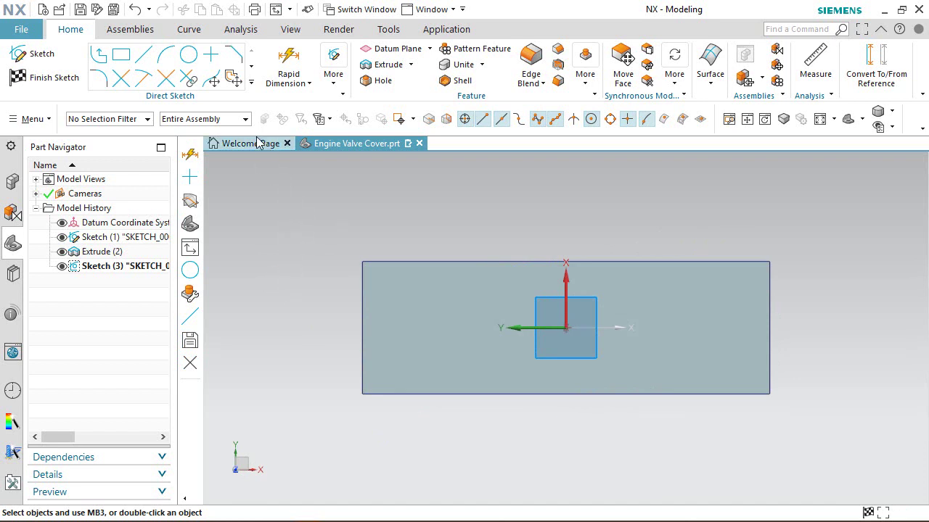
Offset the four edges of the top face inward by 10.16 mm with the dimension created
{"action": "left_click", "coordinate": [251, 82]}
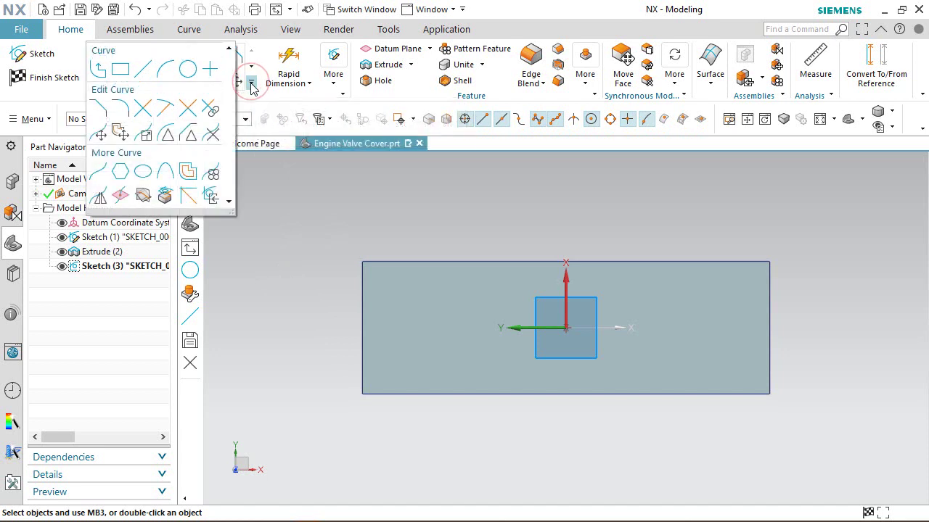
{"action": "left_click", "coordinate": [190, 175]}
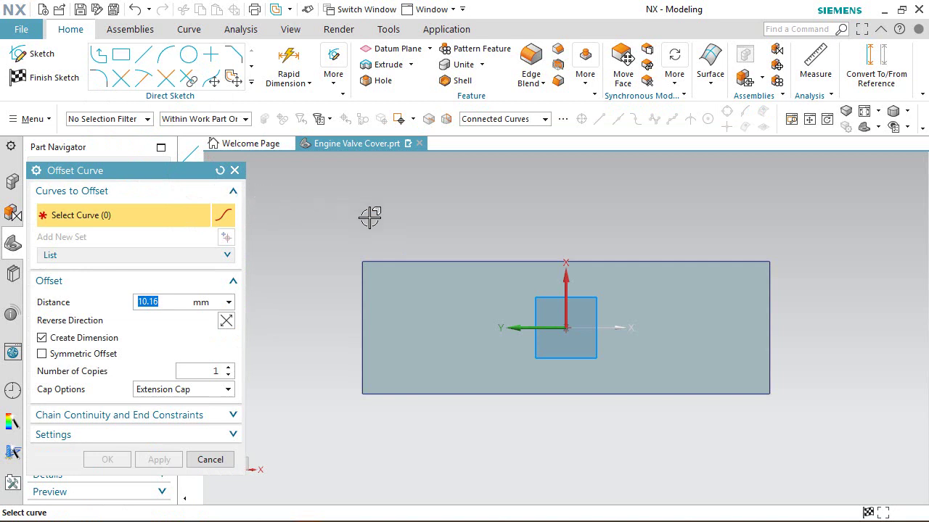
{"action": "left_click", "coordinate": [425, 253]}
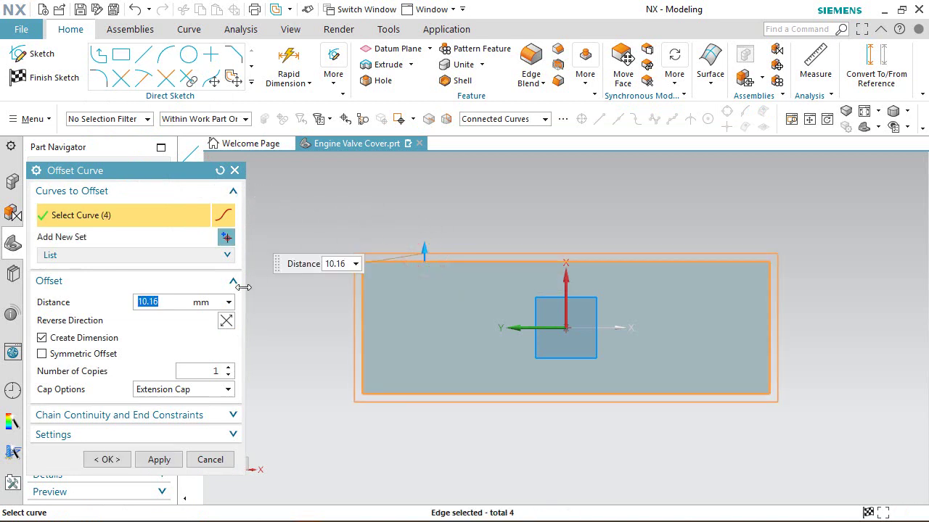
{"action": "left_click", "coordinate": [226, 321]}
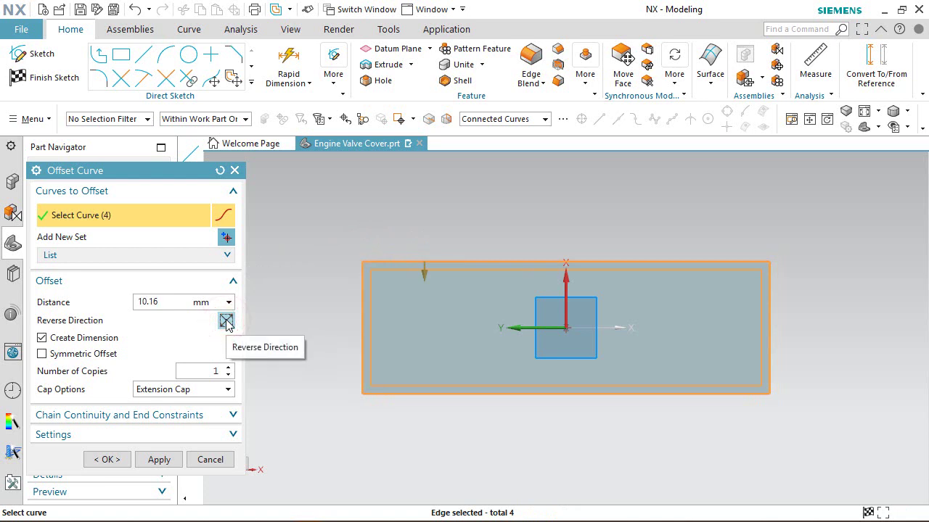
{"action": "left_click", "coordinate": [174, 299]}
{"action": "double_click", "coordinate": [176, 299]}
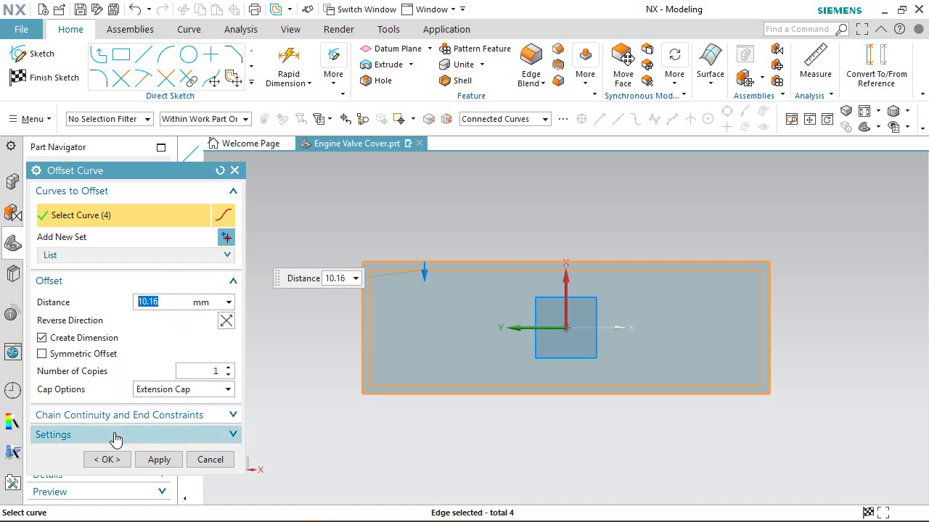
{"action": "left_click", "coordinate": [105, 460]}
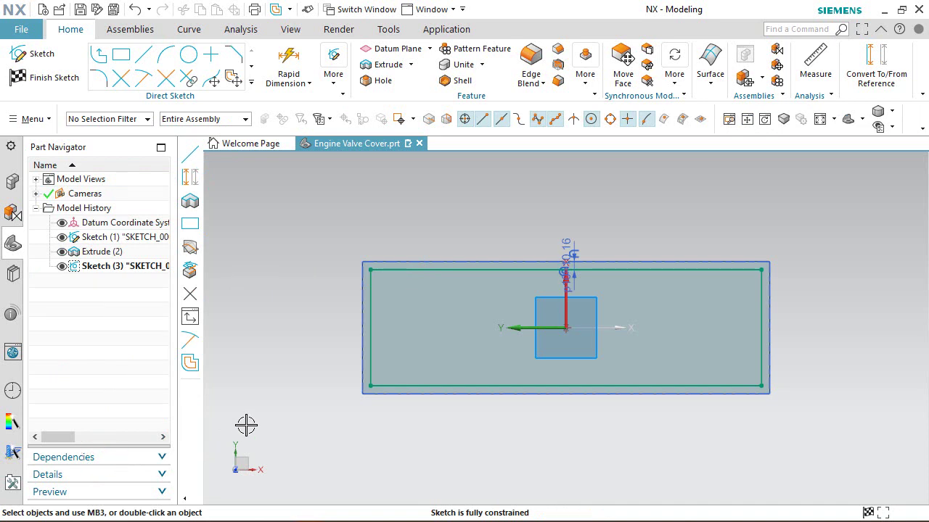
Restrict selection to curves and convert the inner offset rectangle's lines to reference geometry
{"action": "middle_click_drag", "start_coordinate": [237, 429], "coordinate": [211, 401]}
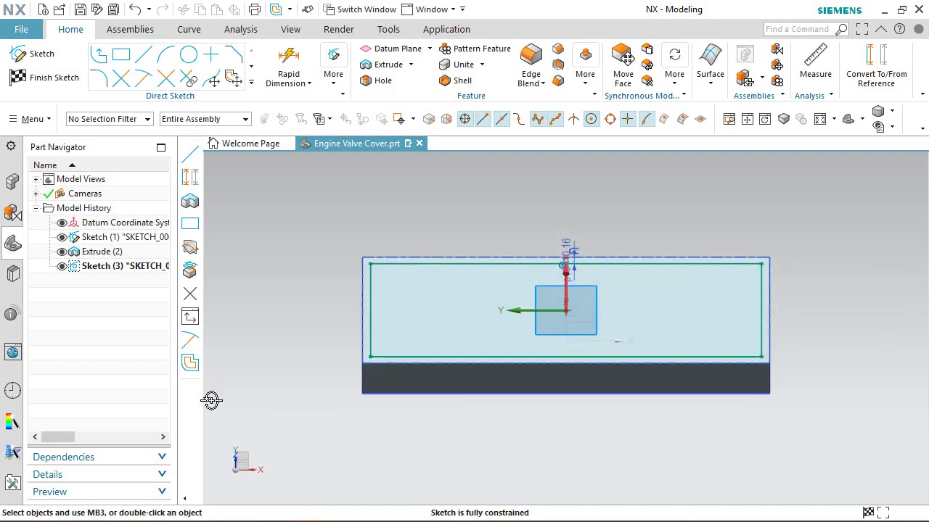
{"action": "left_click", "coordinate": [226, 117]}
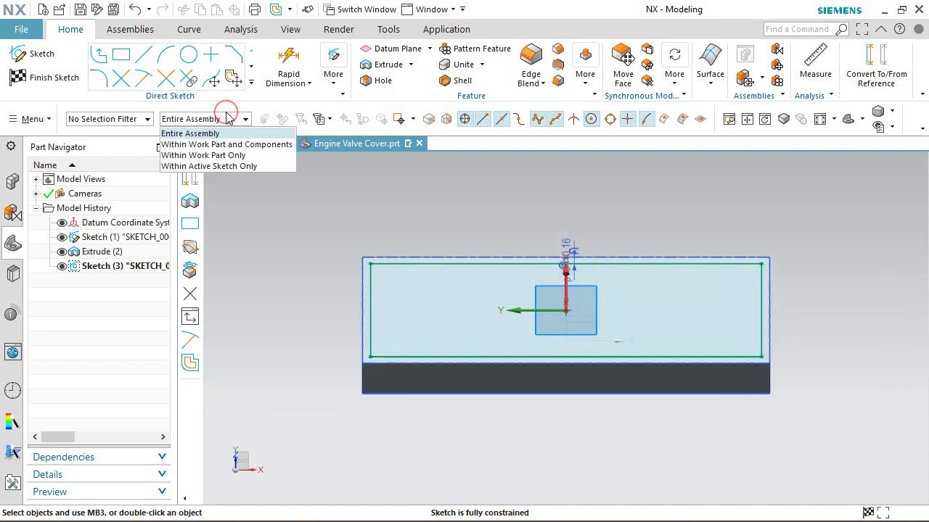
{"action": "left_click", "coordinate": [227, 117]}
{"action": "left_click", "coordinate": [139, 118]}
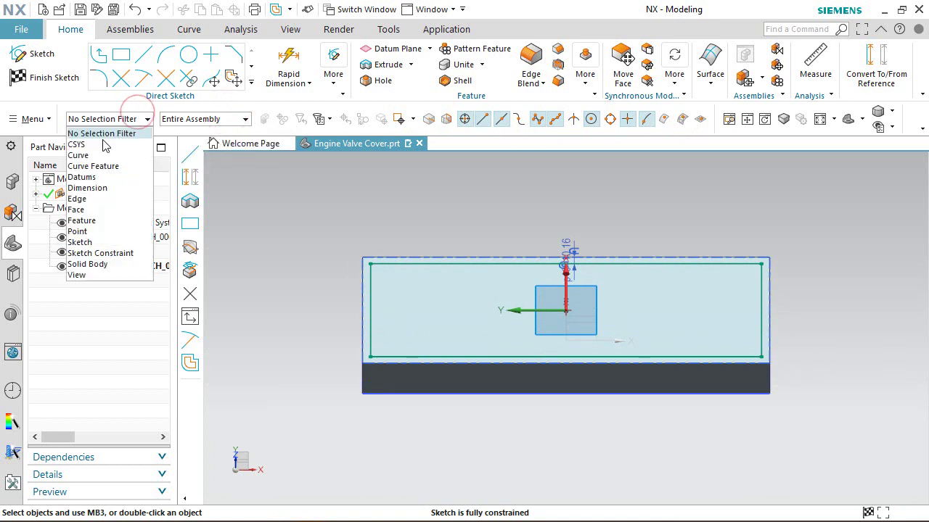
{"action": "left_click", "coordinate": [79, 156]}
{"action": "mouse_move", "coordinate": [339, 239]}
{"action": "left_mouse_down"}
{"action": "mouse_move", "coordinate": [399, 273]}
{"action": "mouse_move", "coordinate": [825, 376]}
{"action": "left_mouse_up"}
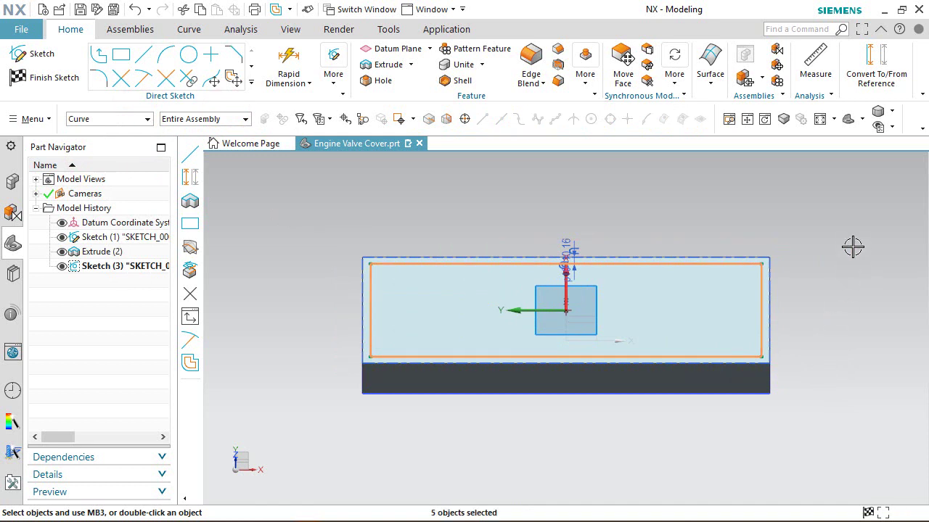
{"action": "left_click", "coordinate": [872, 62]}
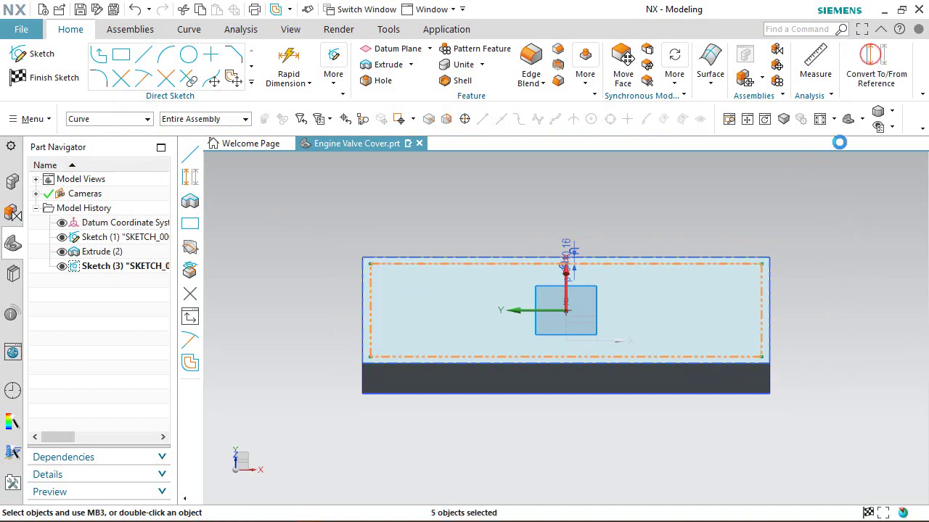
Place a sketch point at each of the four corners of the reference rectangle
{"action": "right_click", "coordinate": [747, 213]}
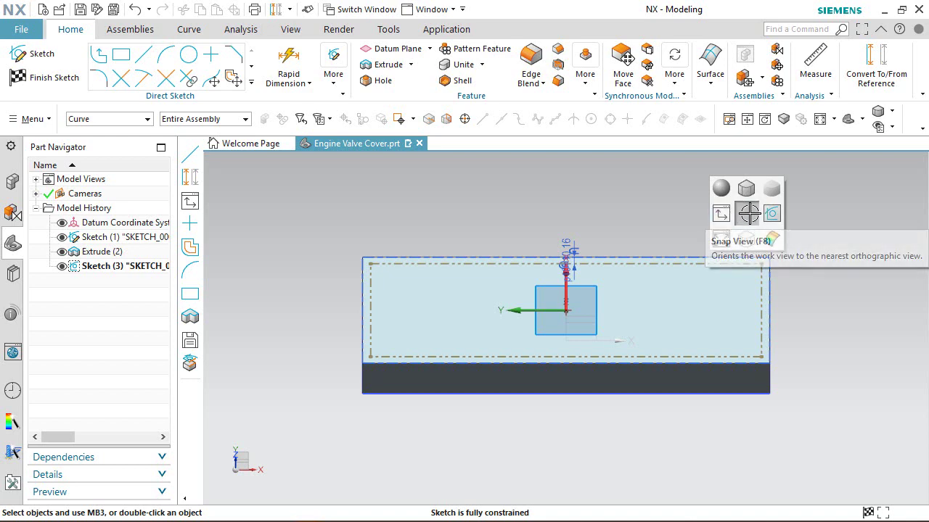
{"action": "key", "text": "shift+F8"}
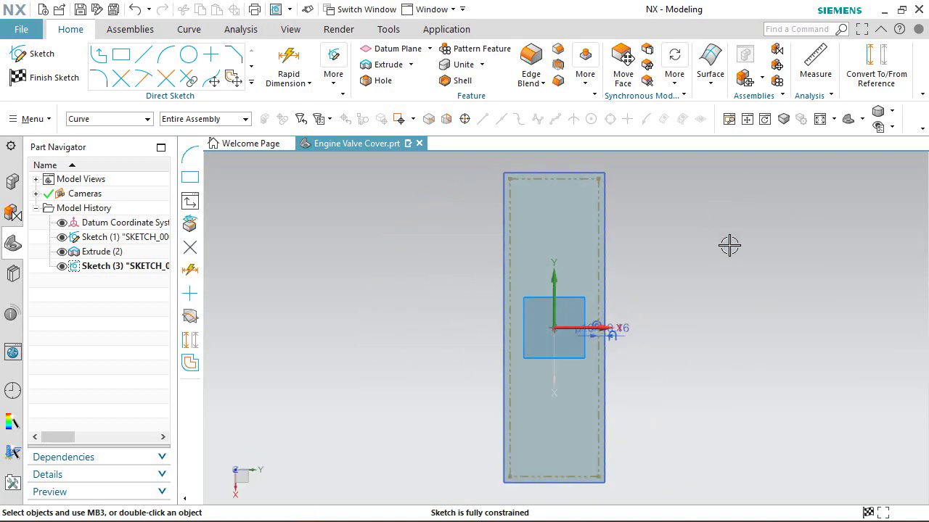
{"action": "mouse_move", "coordinate": [729, 245]}
{"action": "middle_mouse_down"}
{"action": "mouse_move", "coordinate": [748, 230]}
{"action": "mouse_move", "coordinate": [813, 259]}
{"action": "mouse_move", "coordinate": [758, 290]}
{"action": "middle_mouse_up"}
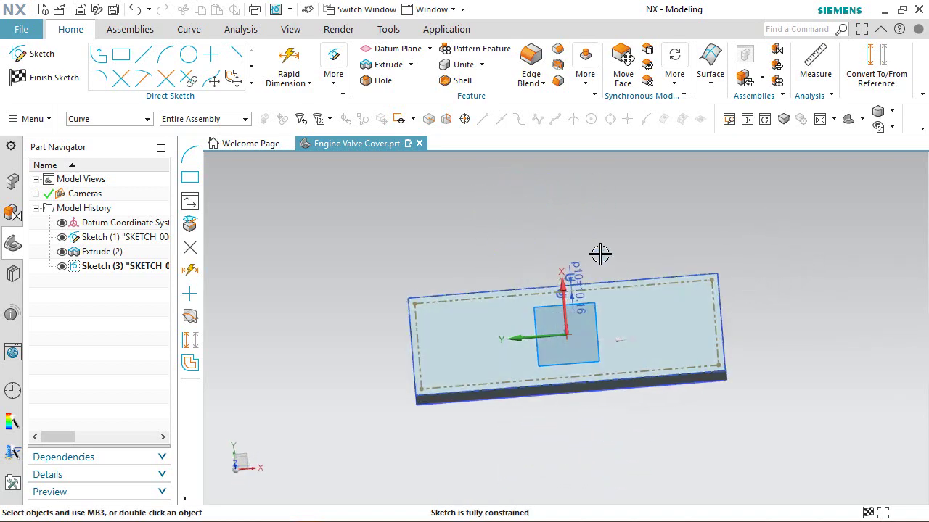
{"action": "right_click", "coordinate": [585, 214]}
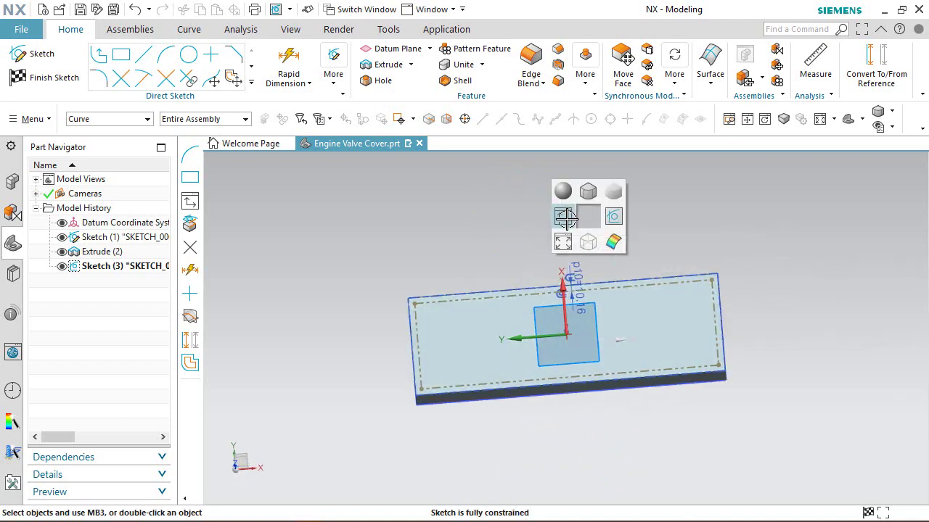
{"action": "left_click", "coordinate": [565, 217]}
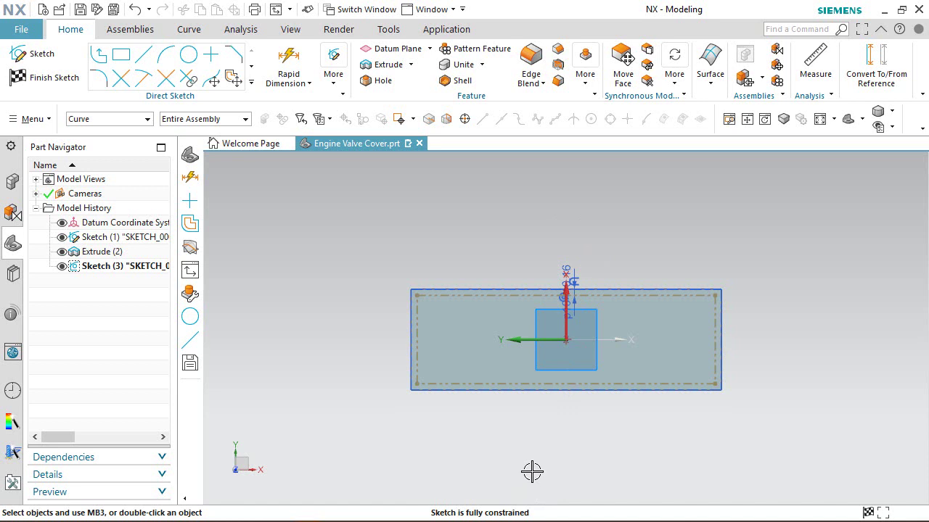
{"action": "scroll", "coordinate": [532, 471], "scroll_direction": "up", "scroll_amount": 4}
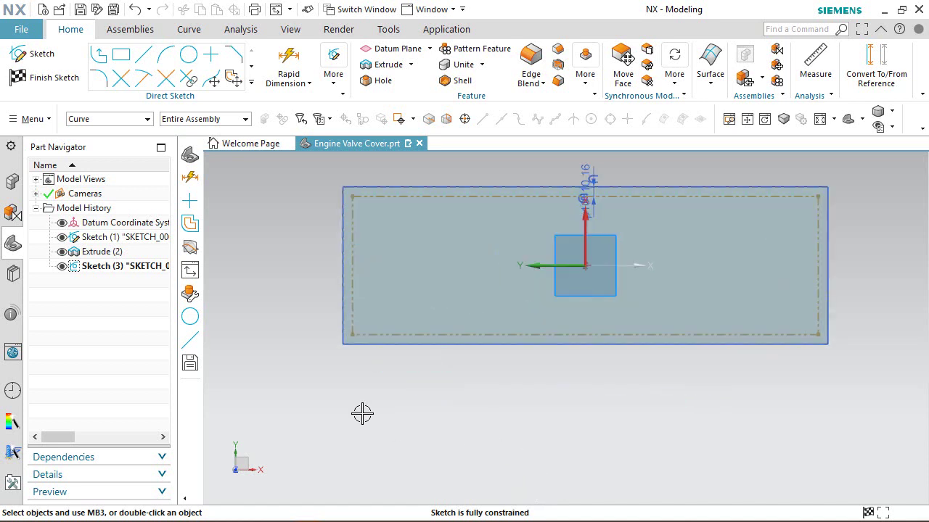
{"action": "left_click", "coordinate": [210, 54]}
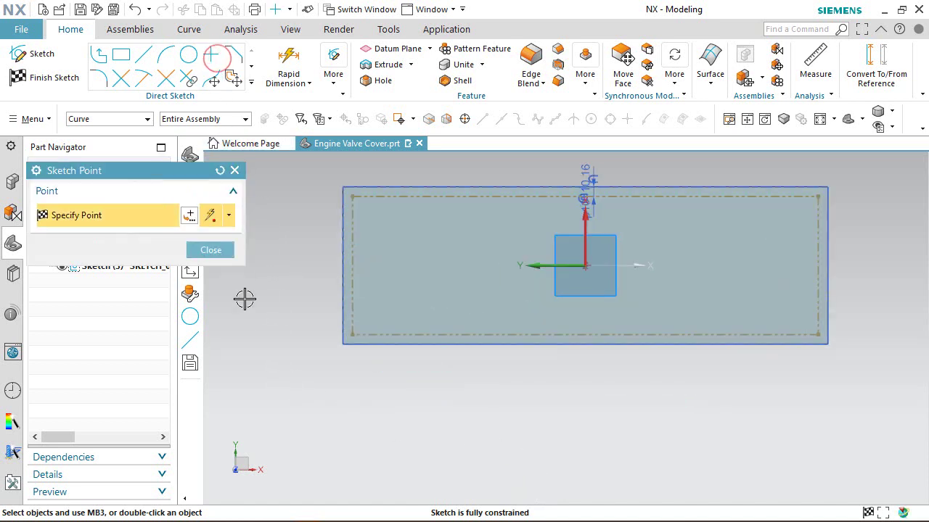
{"action": "left_click", "coordinate": [343, 326]}
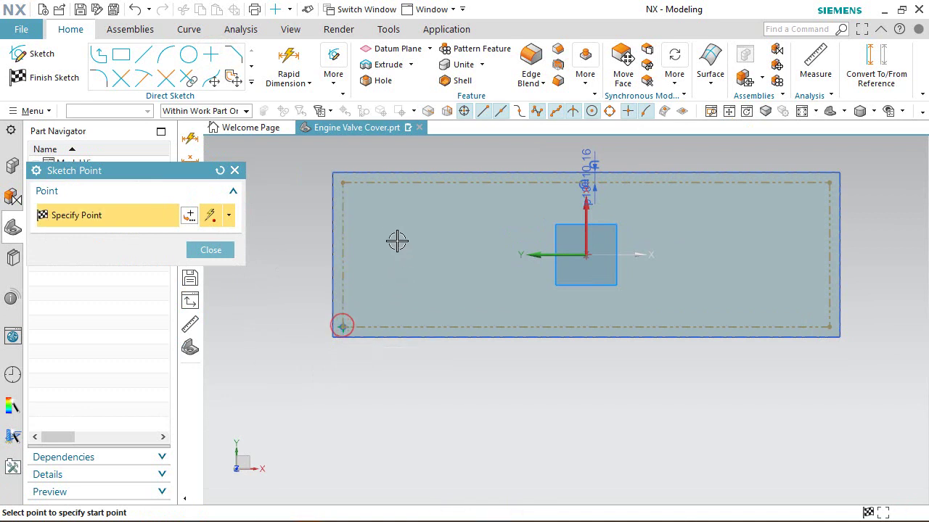
{"action": "left_click", "coordinate": [343, 182]}
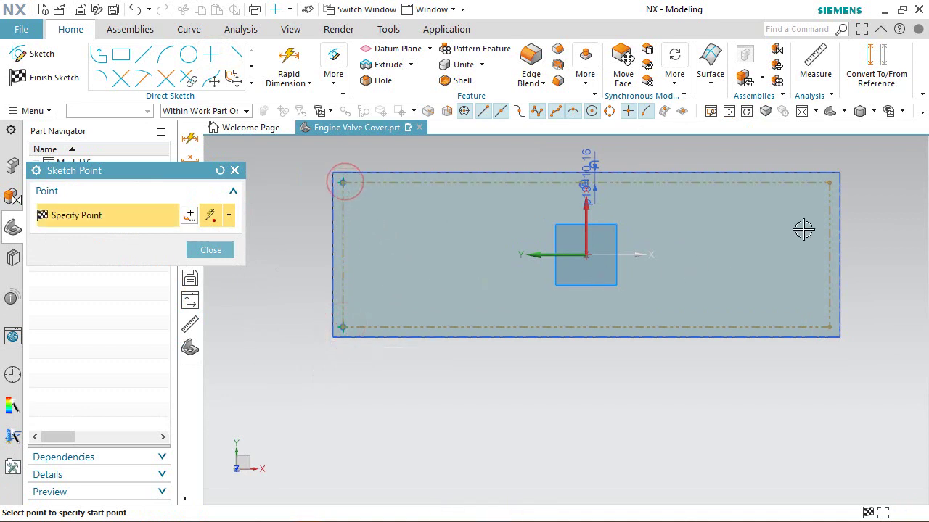
{"action": "left_click", "coordinate": [829, 182]}
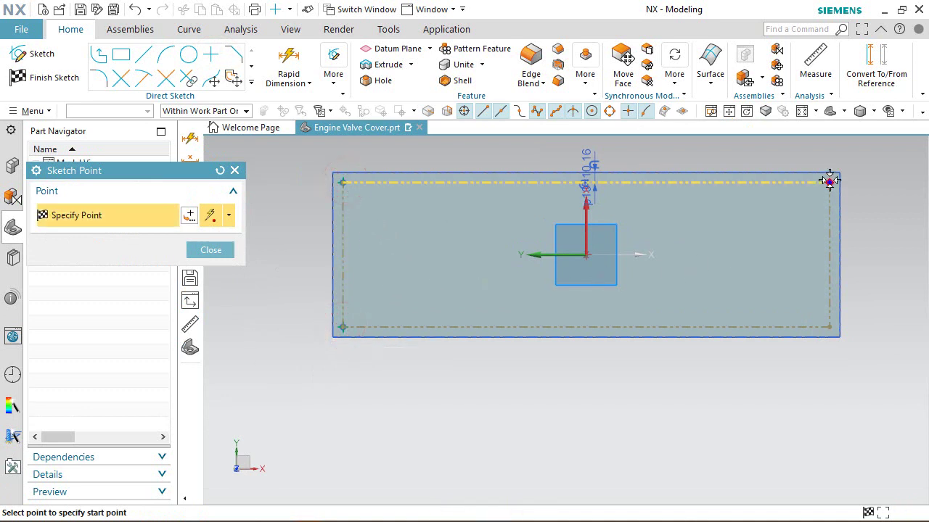
{"action": "left_click", "coordinate": [830, 326]}
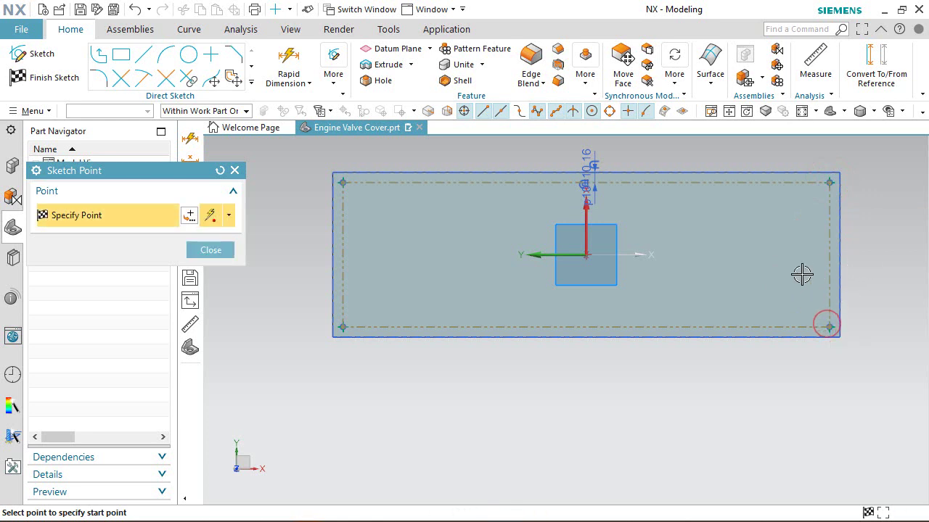
Add two sketch points on each long reference line, roughly 60 to 85 mm from the corners, and reset the filter to No Selection Filter
{"action": "left_click", "coordinate": [747, 325]}
{"action": "left_click", "coordinate": [406, 326]}
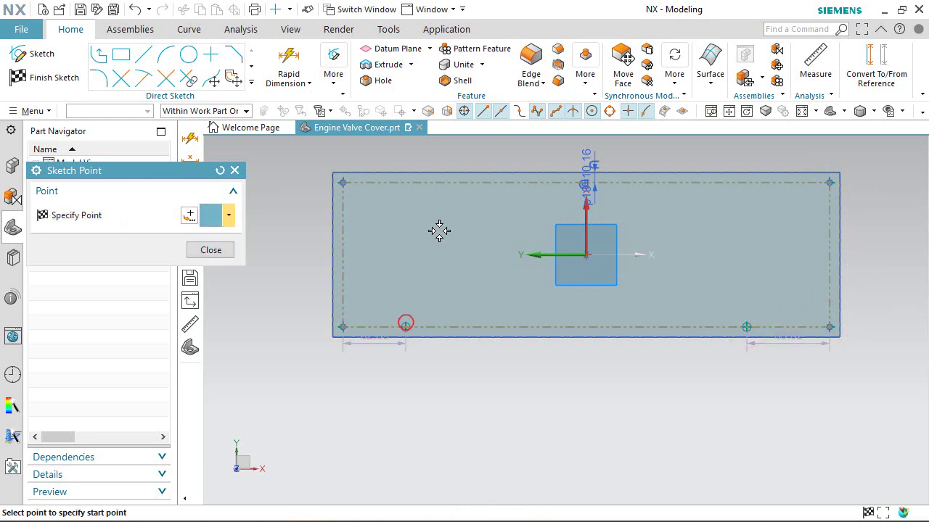
{"action": "left_click", "coordinate": [408, 182]}
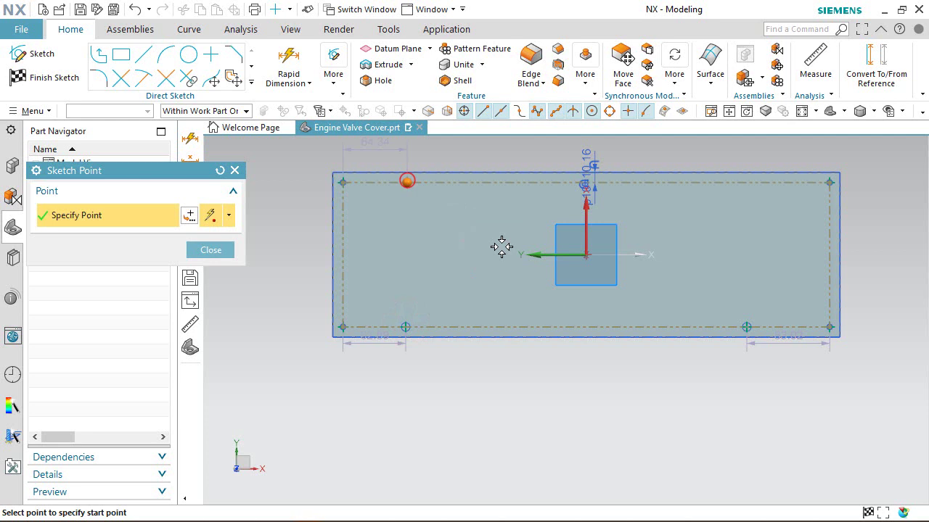
{"action": "left_click", "coordinate": [763, 182]}
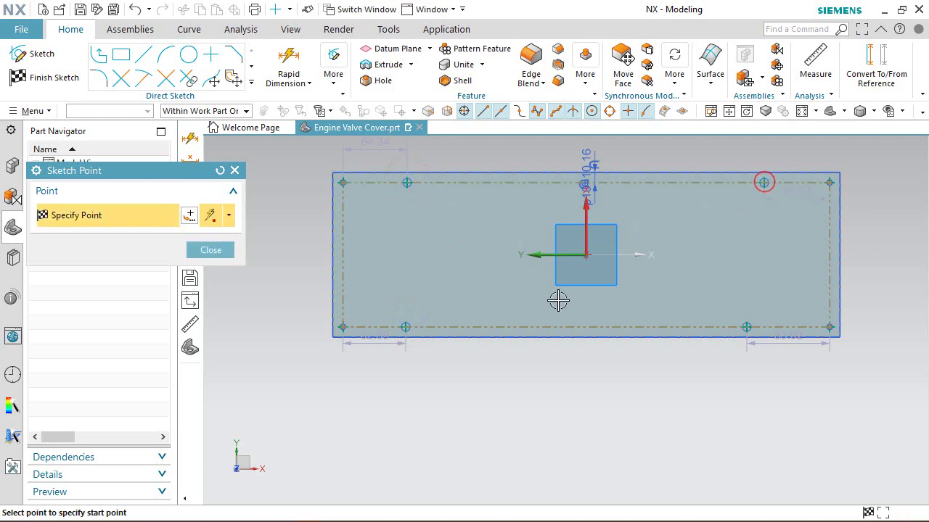
{"action": "left_click", "coordinate": [216, 250]}
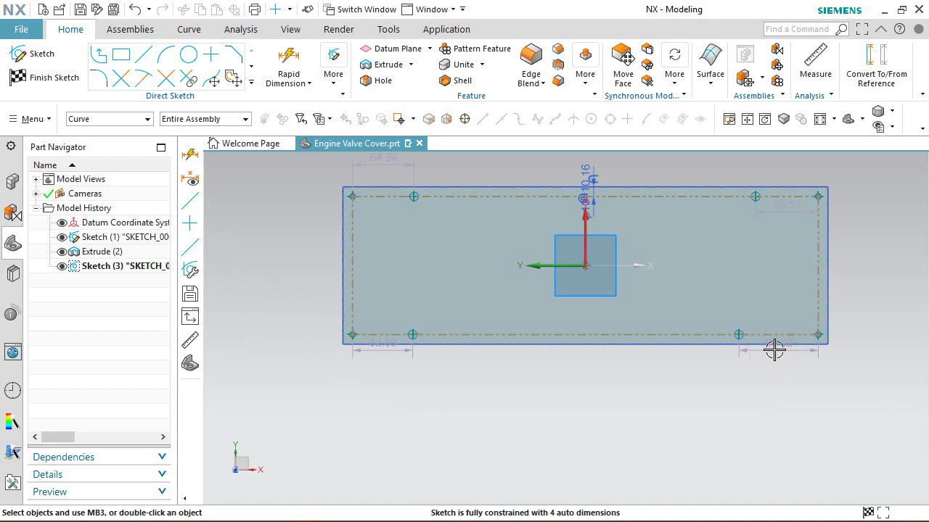
{"action": "left_click", "coordinate": [95, 118]}
{"action": "left_click", "coordinate": [99, 132]}
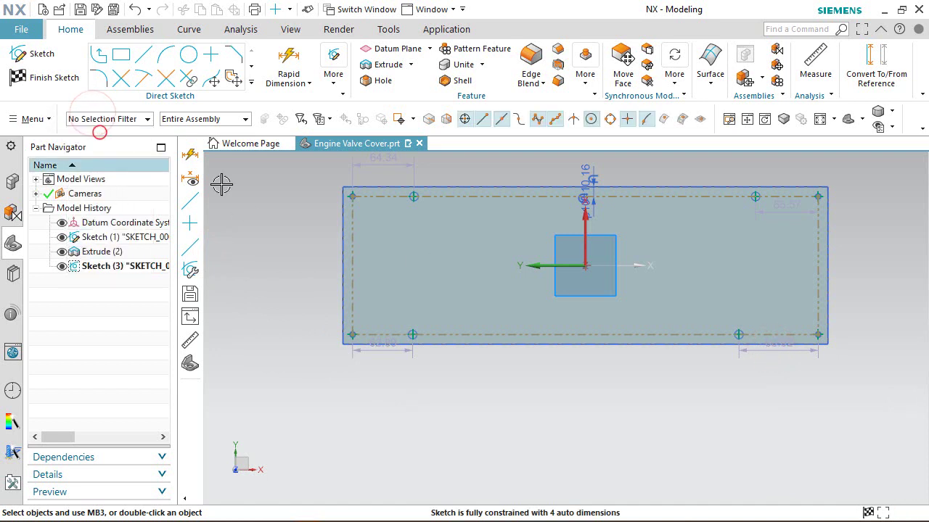
Move the dimension of the lower reference line's right-hand point clear of the block and set it to 148.13 mm
{"action": "left_click_drag", "start_coordinate": [783, 346], "coordinate": [782, 378]}
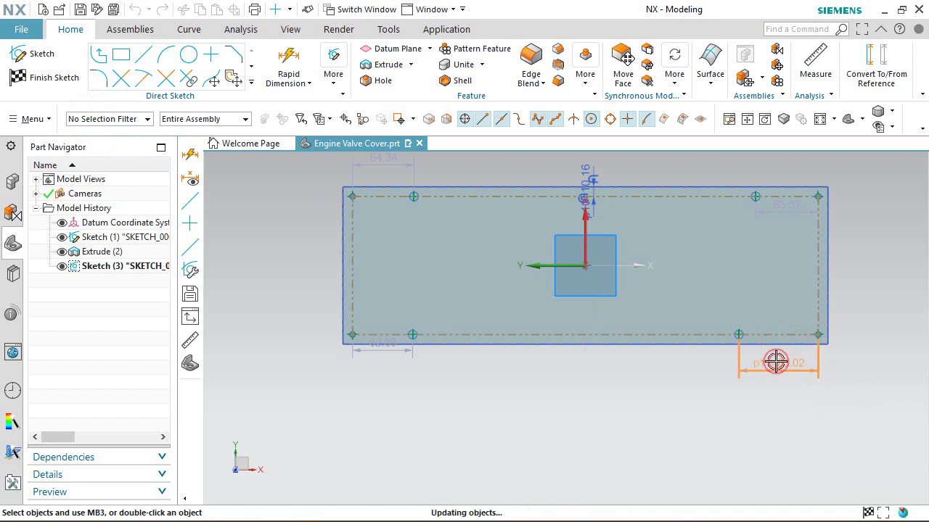
{"action": "double_click", "coordinate": [776, 361]}
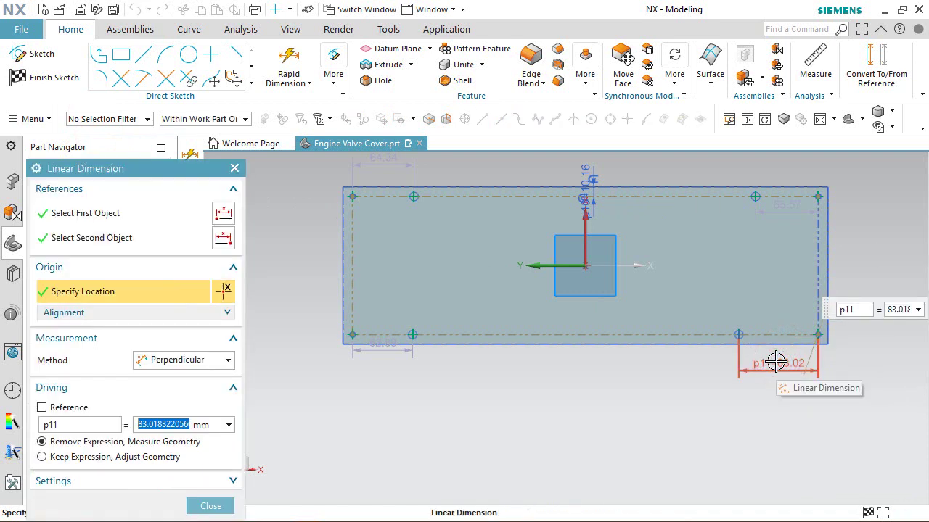
{"action": "type", "text": "1"}
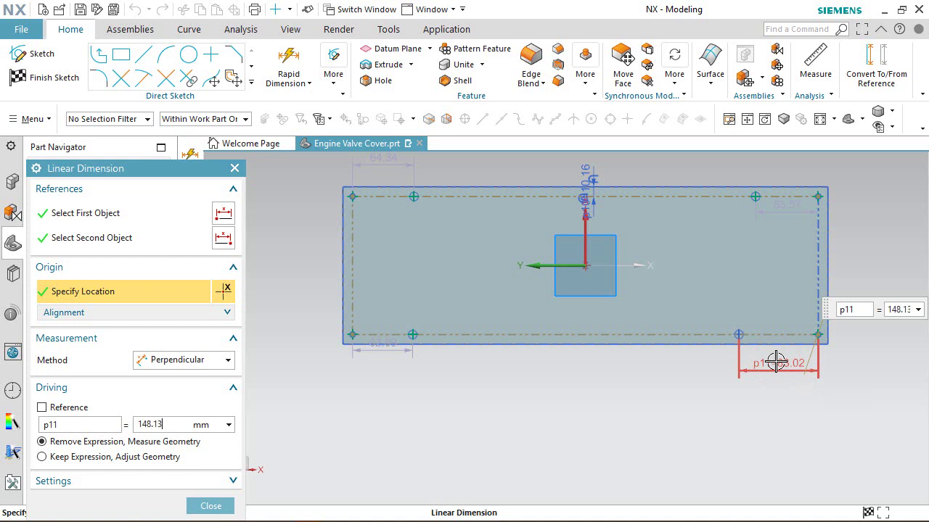
{"action": "type", "text": "48.13"}
{"action": "key", "text": "Return"}
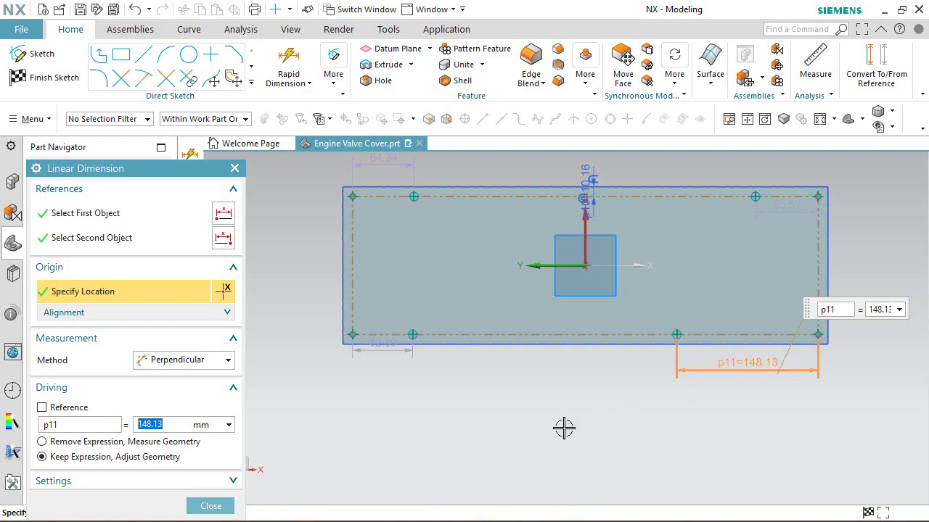
{"action": "middle_click", "coordinate": [384, 347]}
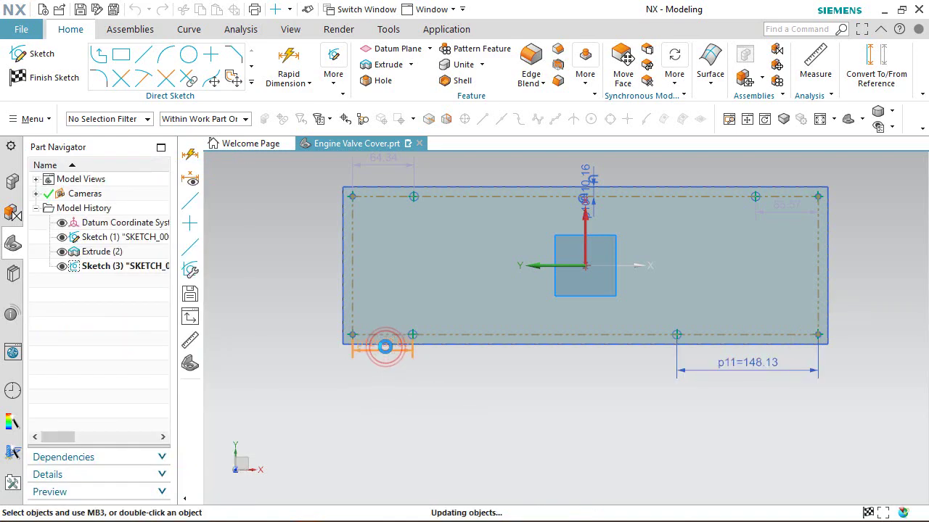
Set the lower reference line's left-hand point to 178.61 mm from the left corner and move the dimension below the block
{"action": "double_click", "coordinate": [384, 346]}
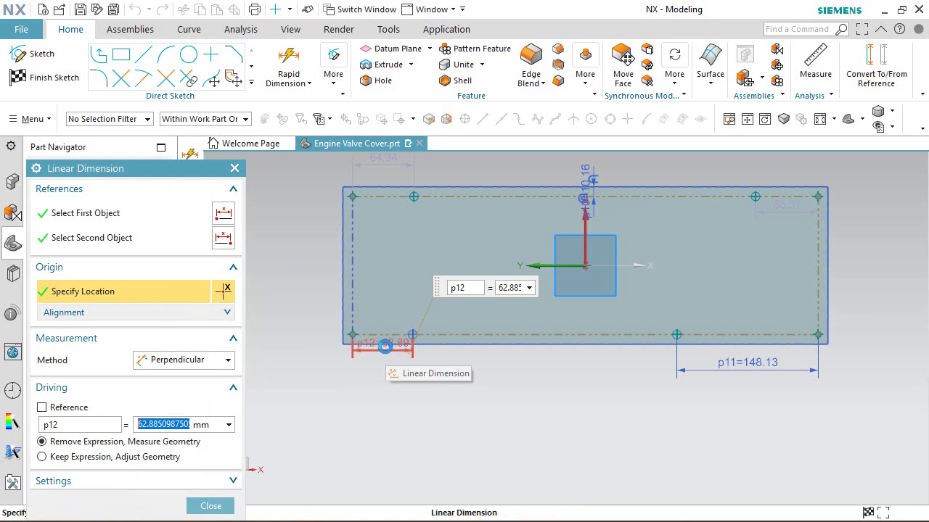
{"action": "type", "text": "178.61"}
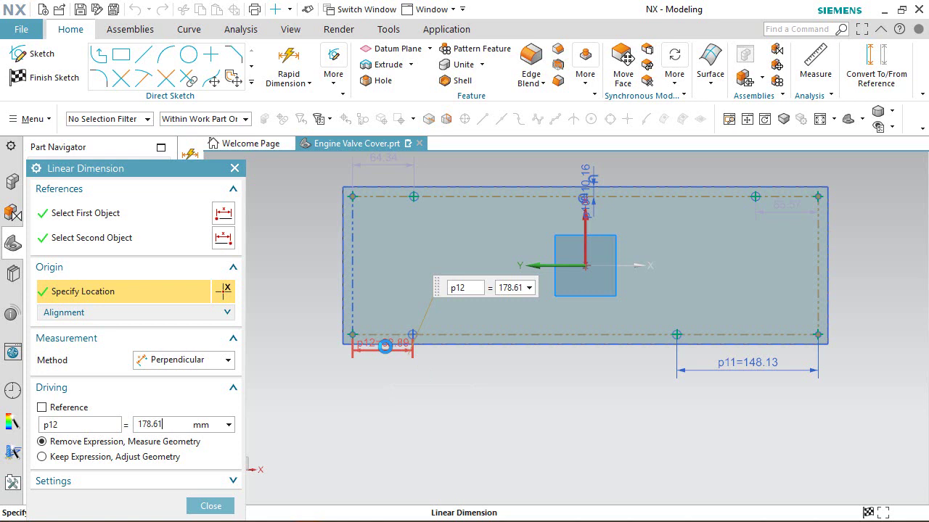
{"action": "key", "text": "Return"}
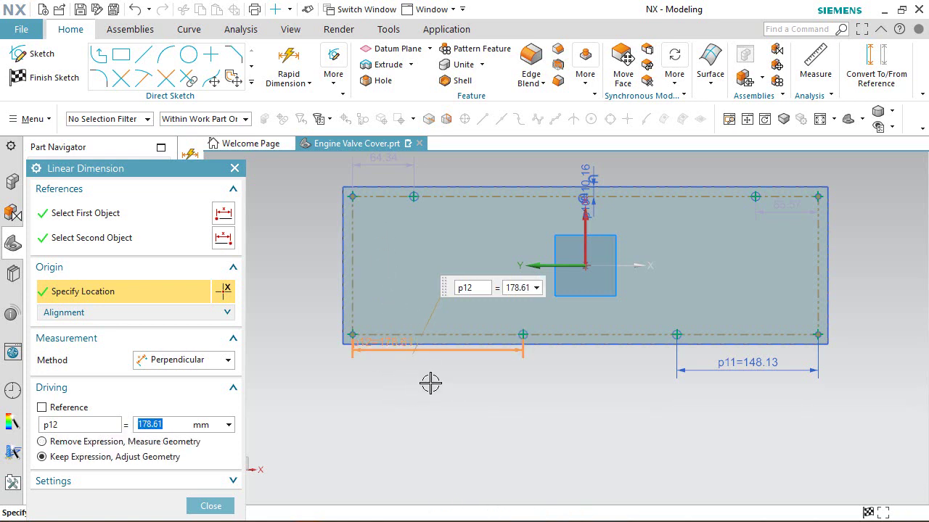
{"action": "left_click_drag", "start_coordinate": [408, 352], "coordinate": [417, 393]}
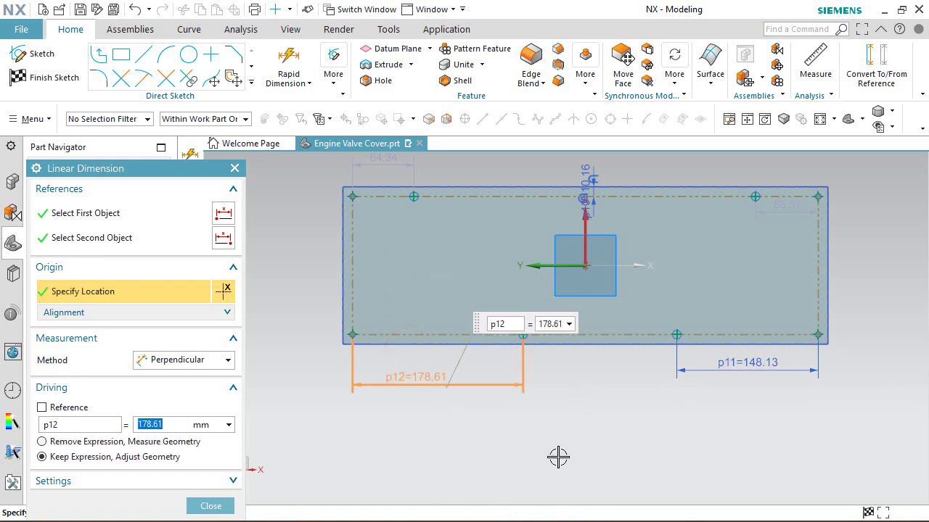
Set the upper reference line's left-hand point to 107.41 mm from the left corner
{"action": "scroll", "coordinate": [556, 457], "scroll_direction": "up", "scroll_amount": 2}
{"action": "scroll", "coordinate": [555, 458], "scroll_direction": "down", "scroll_amount": 2}
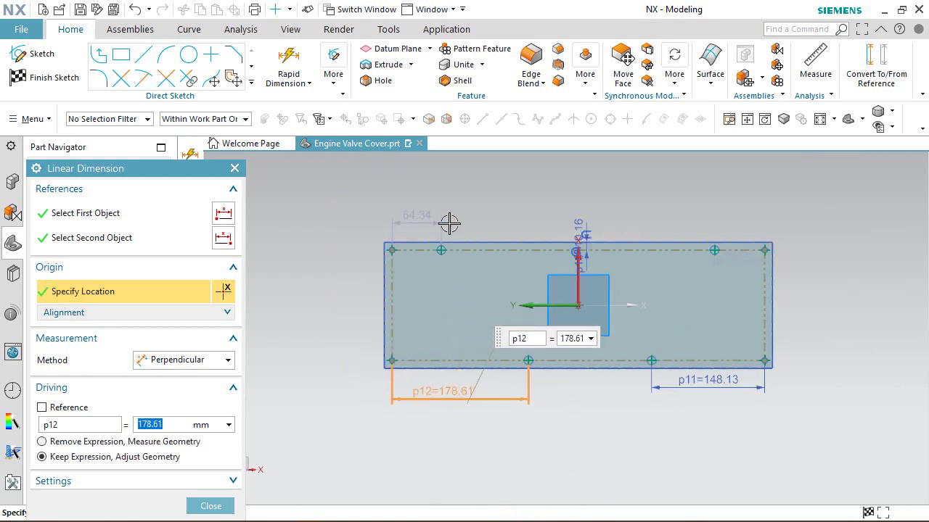
{"action": "scroll", "coordinate": [450, 217], "scroll_direction": "up", "scroll_amount": 2}
{"action": "left_click", "coordinate": [394, 223]}
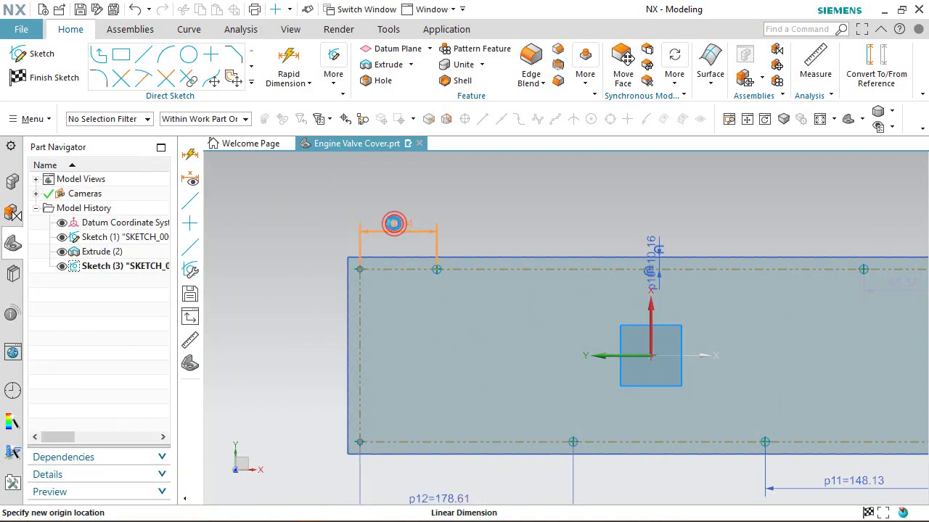
{"action": "double_click", "coordinate": [394, 223]}
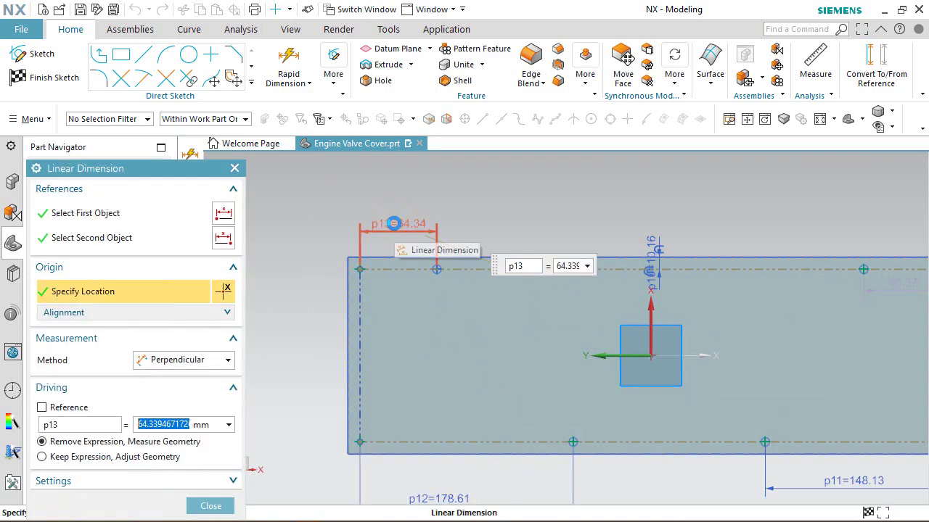
{"action": "type", "text": "107.41"}
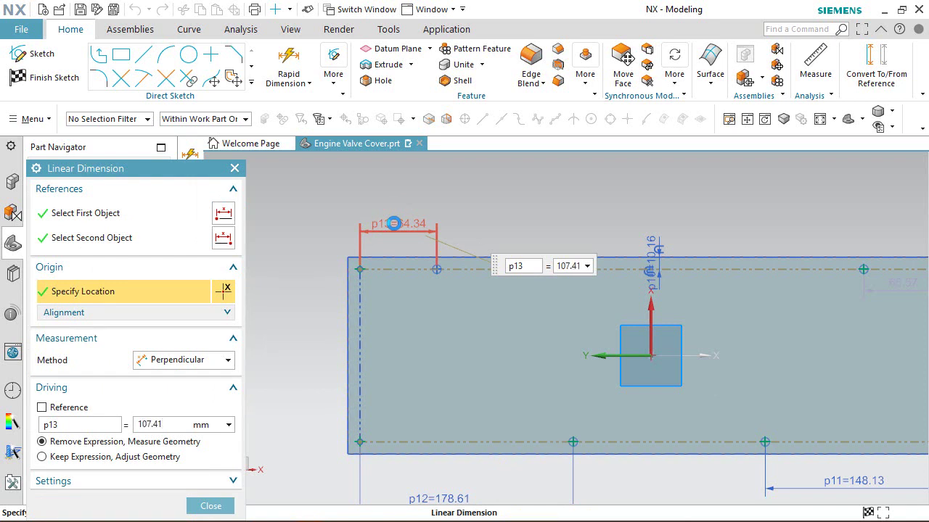
{"action": "key", "text": "Return"}
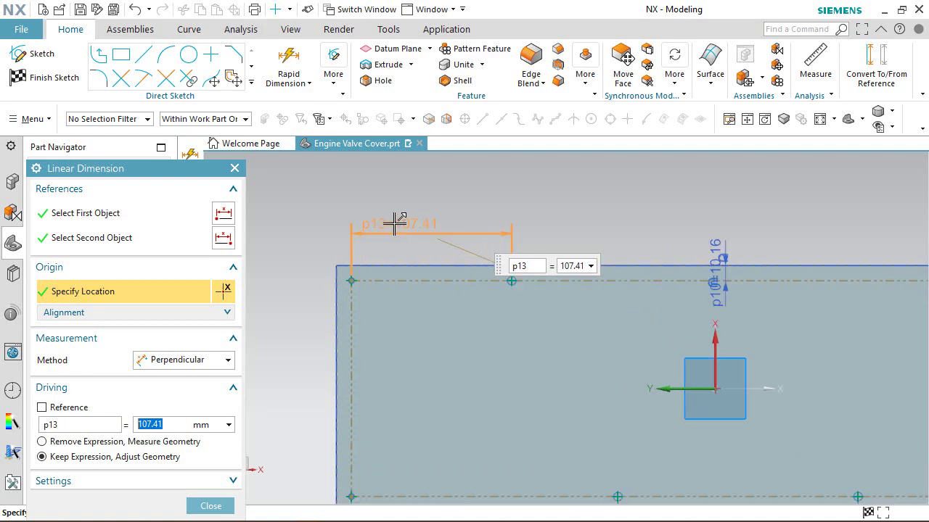
Set the upper reference line's right-hand point to 86.37 mm from the right corner and close the dimension editing
{"action": "scroll", "coordinate": [394, 224], "scroll_direction": "down", "scroll_amount": 2}
{"action": "left_click", "coordinate": [717, 265]}
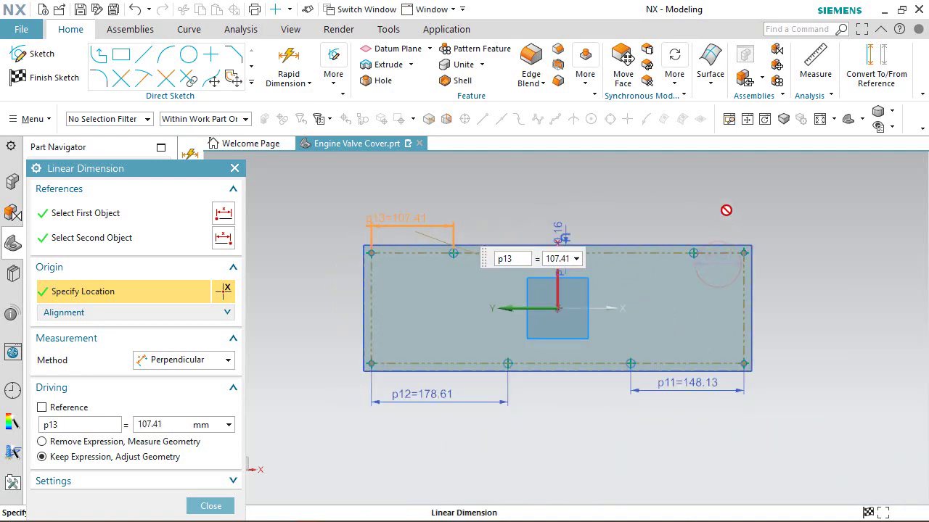
{"action": "middle_click", "coordinate": [711, 262]}
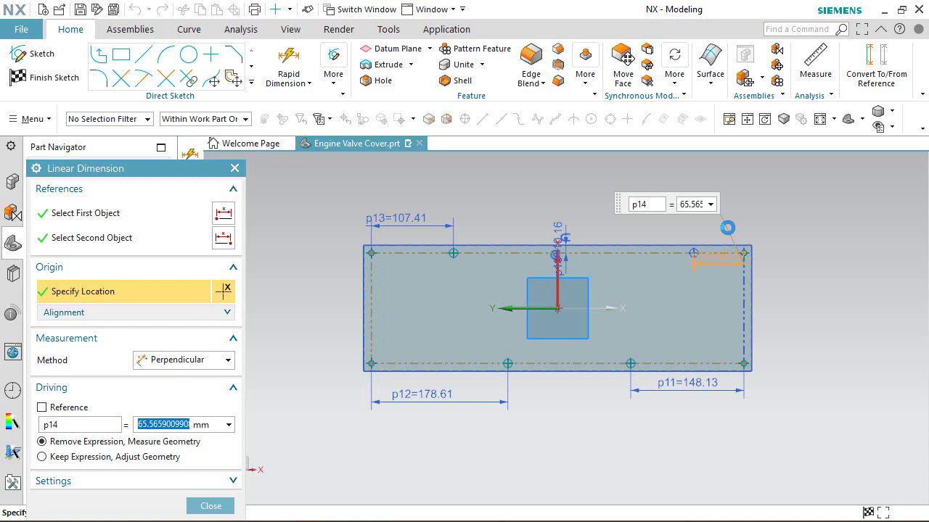
{"action": "type", "text": "86.37"}
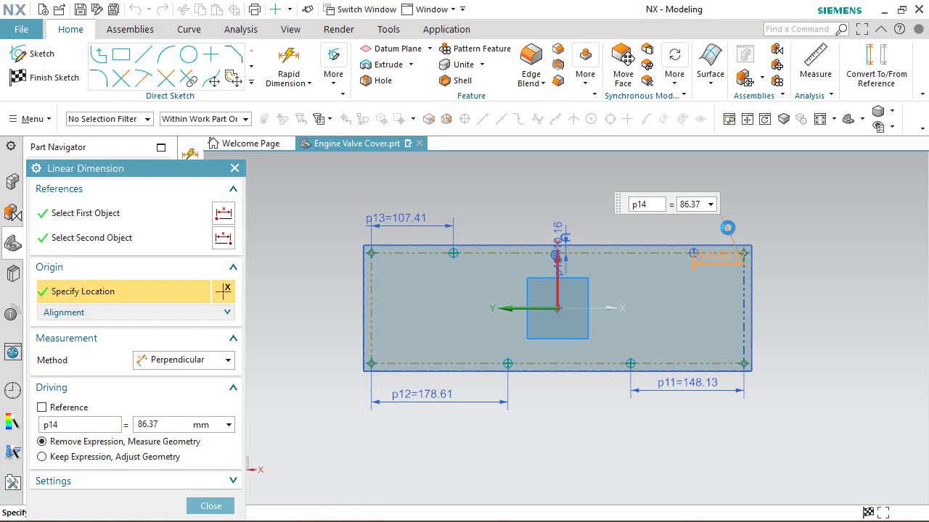
{"action": "left_click", "coordinate": [42, 456]}
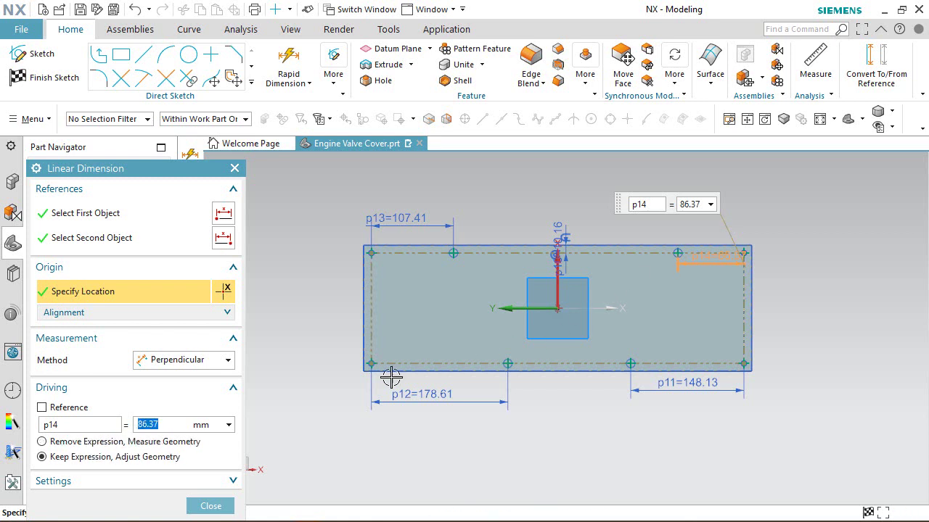
{"action": "left_click", "coordinate": [212, 507]}
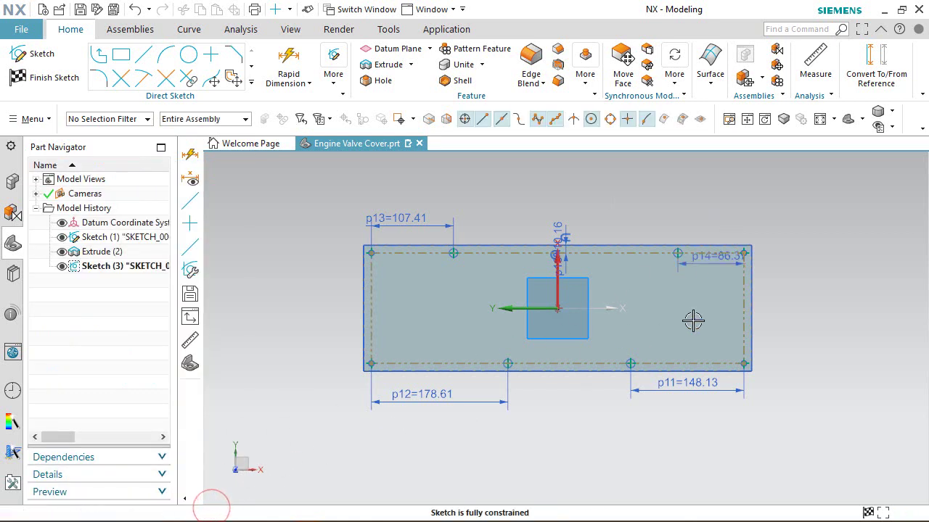
Move the 86.37 mm dimension above the block's upper edge and finish the sketch
{"action": "left_click_drag", "start_coordinate": [719, 257], "coordinate": [721, 210]}
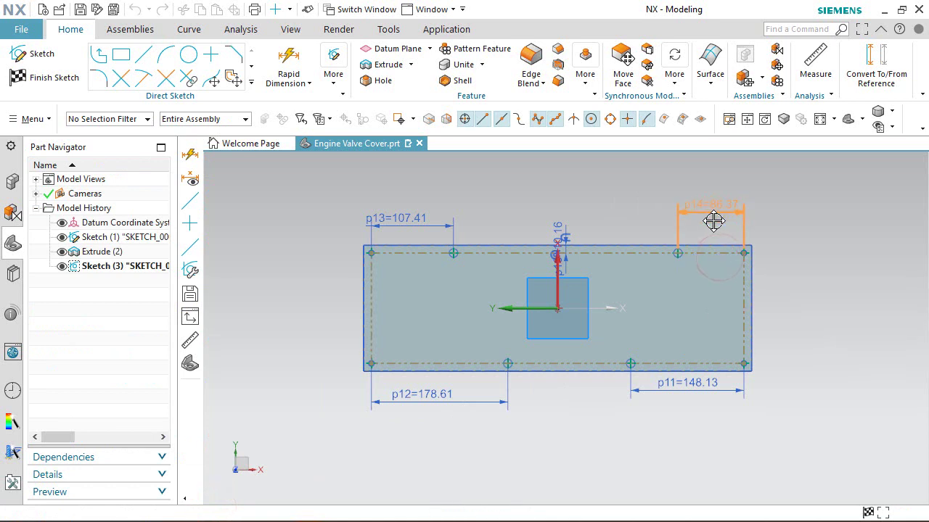
{"action": "right_click", "coordinate": [762, 207]}
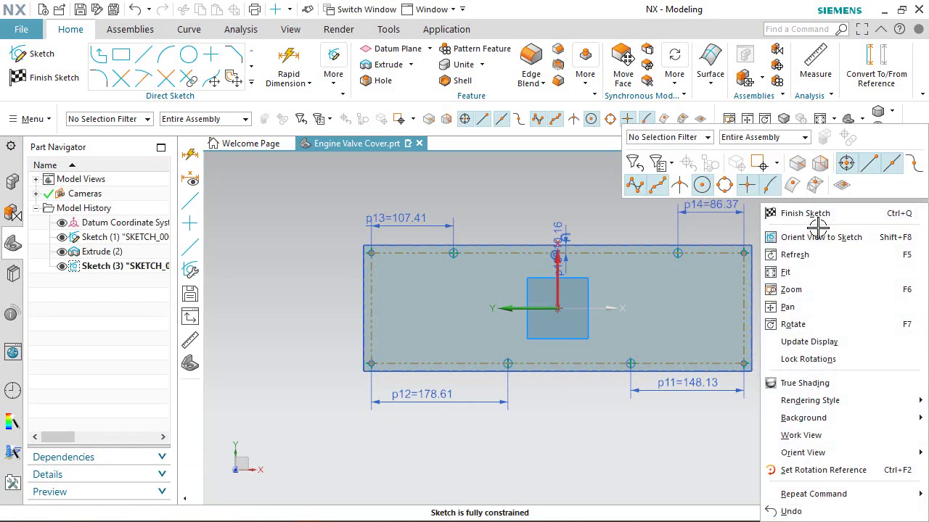
{"action": "left_click", "coordinate": [810, 216]}
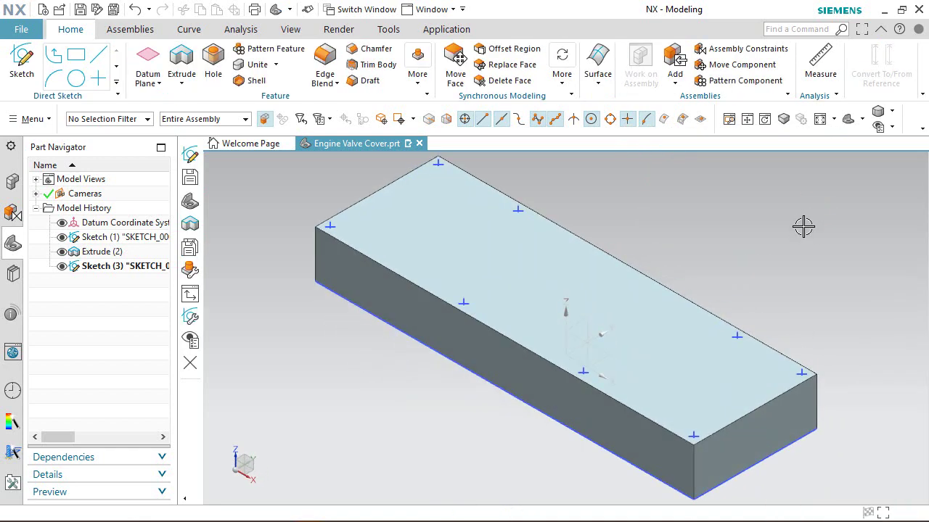
Set up a counterbored general hole with 22.225 mm counterbore diameter, 55.88 mm counterbore depth, 6.7564 mm diameter and Through Body depth limit
{"action": "scroll", "coordinate": [762, 278], "scroll_direction": "up", "scroll_amount": 3}
{"action": "scroll", "coordinate": [763, 278], "scroll_direction": "down", "scroll_amount": 4}
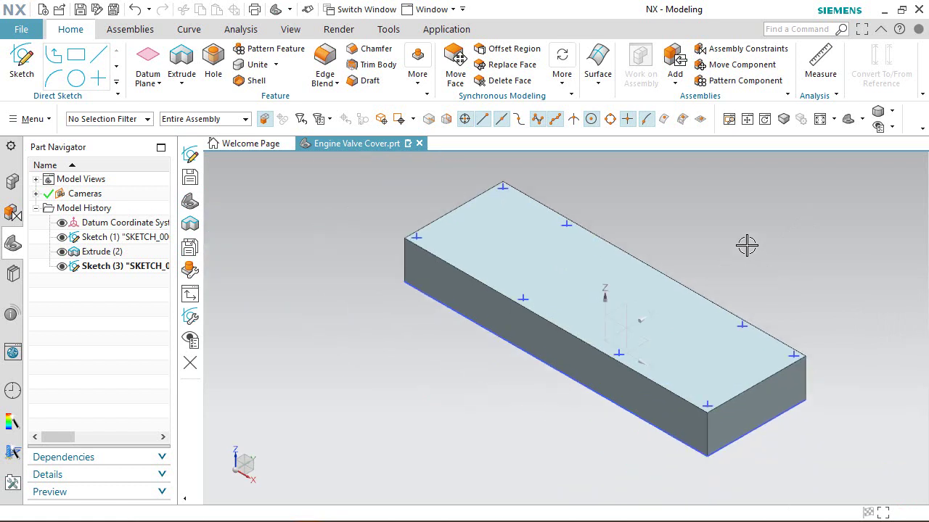
{"action": "left_click", "coordinate": [214, 77]}
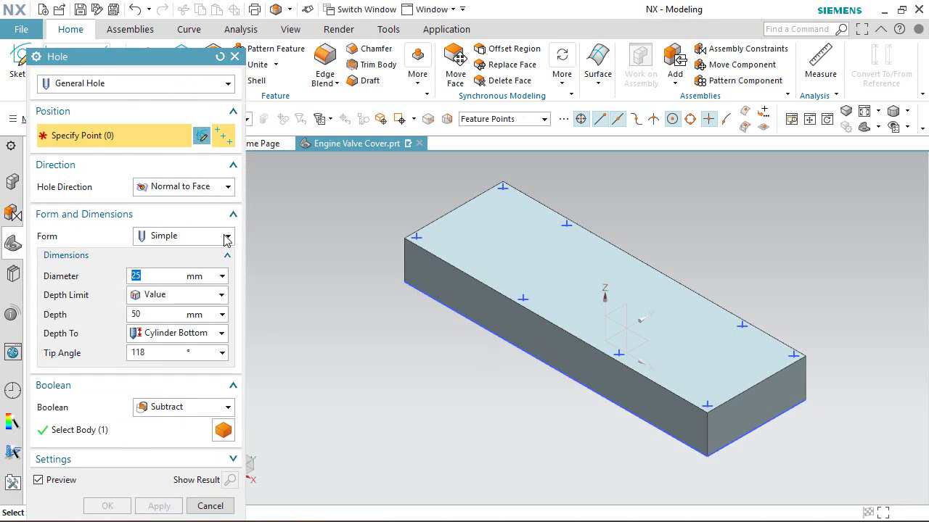
{"action": "left_click", "coordinate": [226, 238]}
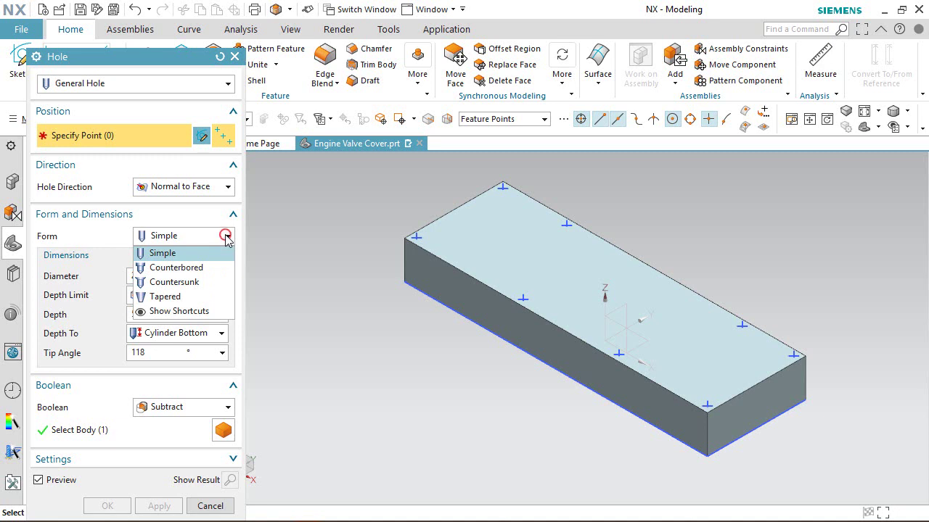
{"action": "left_click", "coordinate": [197, 270]}
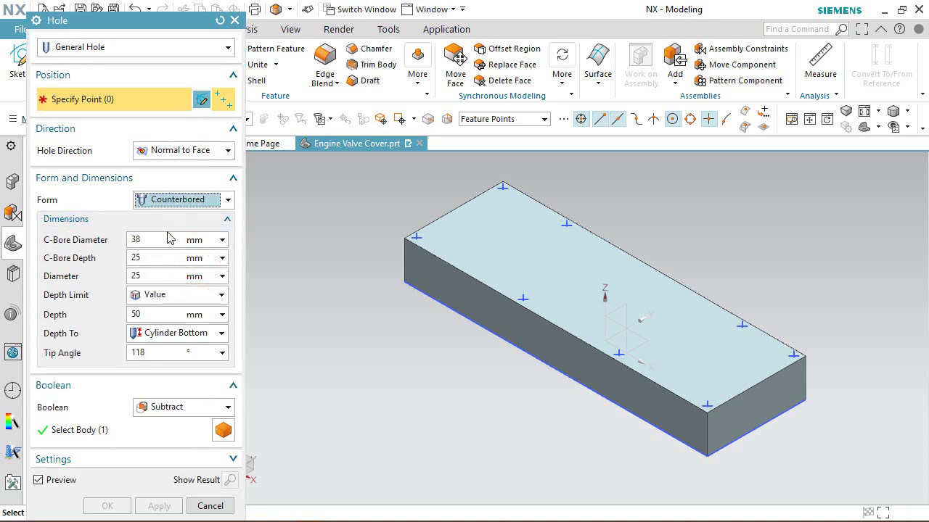
{"action": "double_click", "coordinate": [141, 277]}
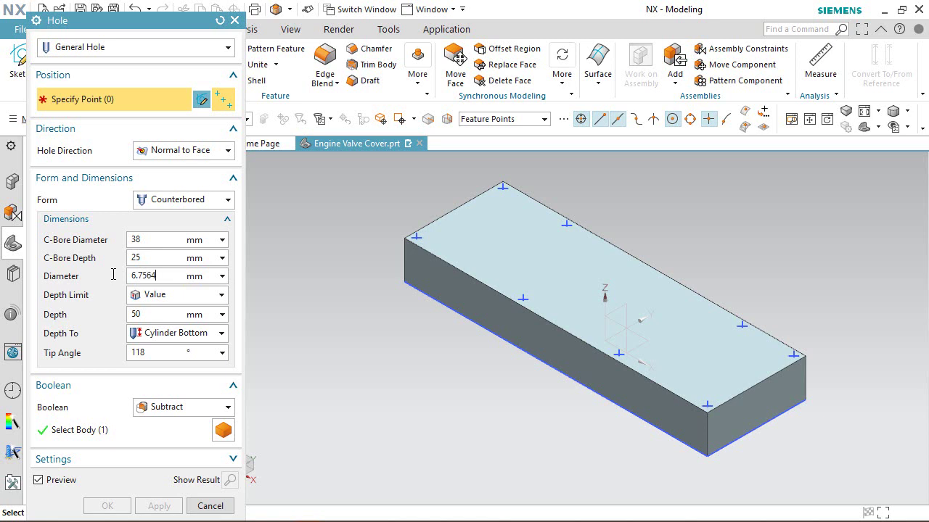
{"action": "left_click", "coordinate": [159, 236]}
{"action": "left_click_drag", "start_coordinate": [159, 237], "coordinate": [120, 239]}
{"action": "left_click_drag", "start_coordinate": [160, 262], "coordinate": [118, 251]}
{"action": "left_click", "coordinate": [222, 295]}
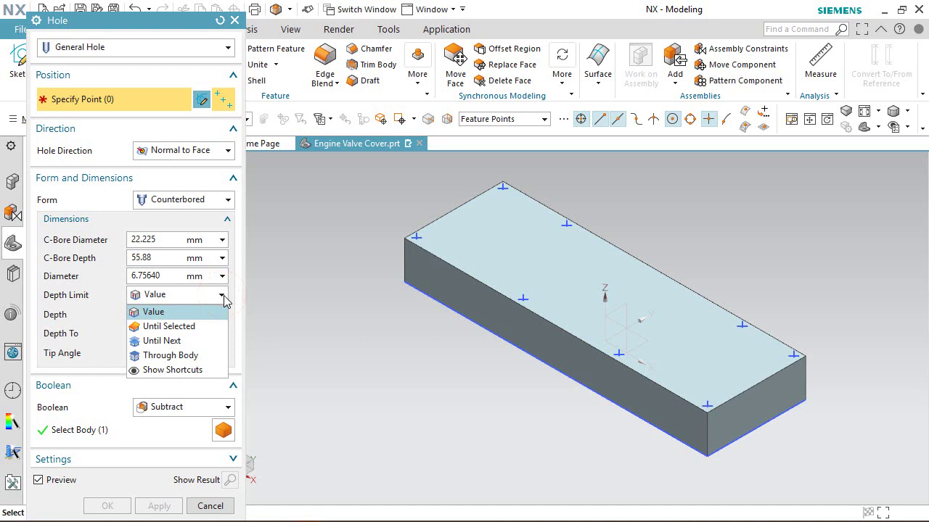
{"action": "left_click", "coordinate": [182, 355]}
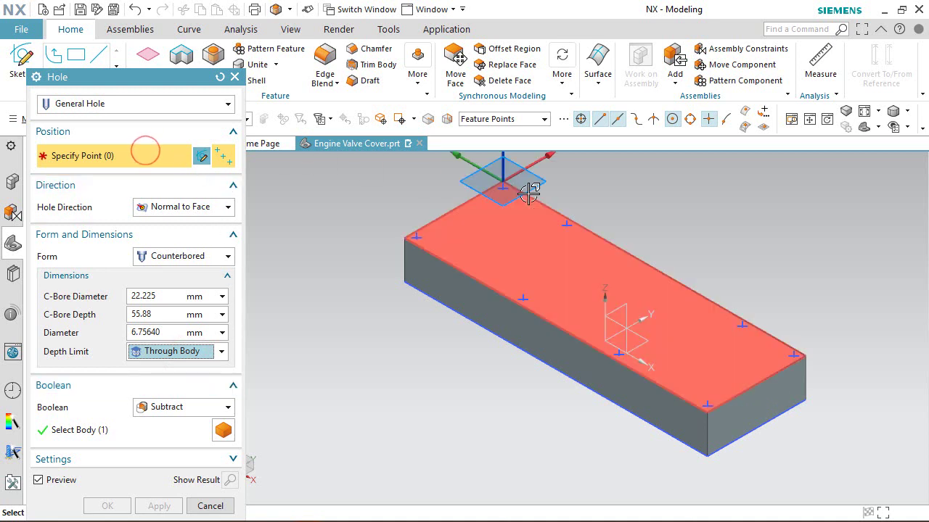
Position the counterbored holes on all eight points of the top-face sketch, create them, and inspect the block from above
{"action": "left_click", "coordinate": [505, 189]}
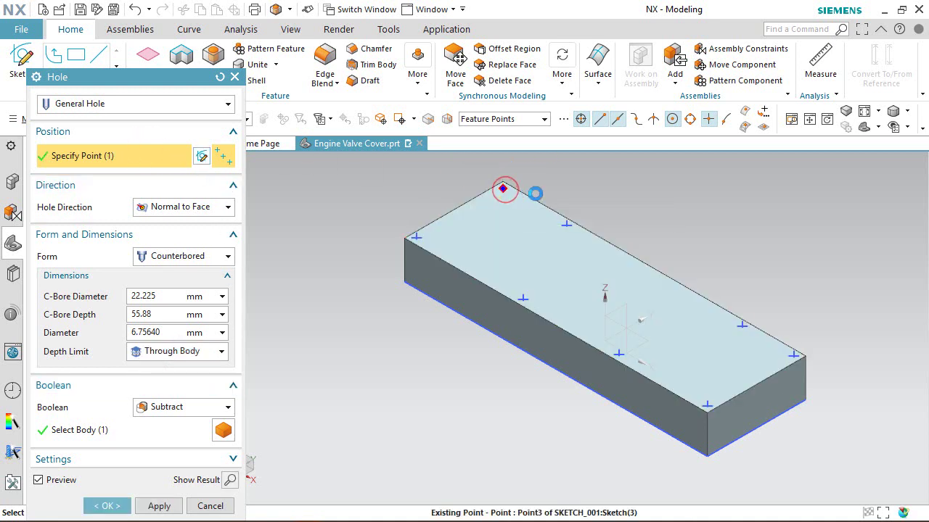
{"action": "left_click", "coordinate": [566, 227]}
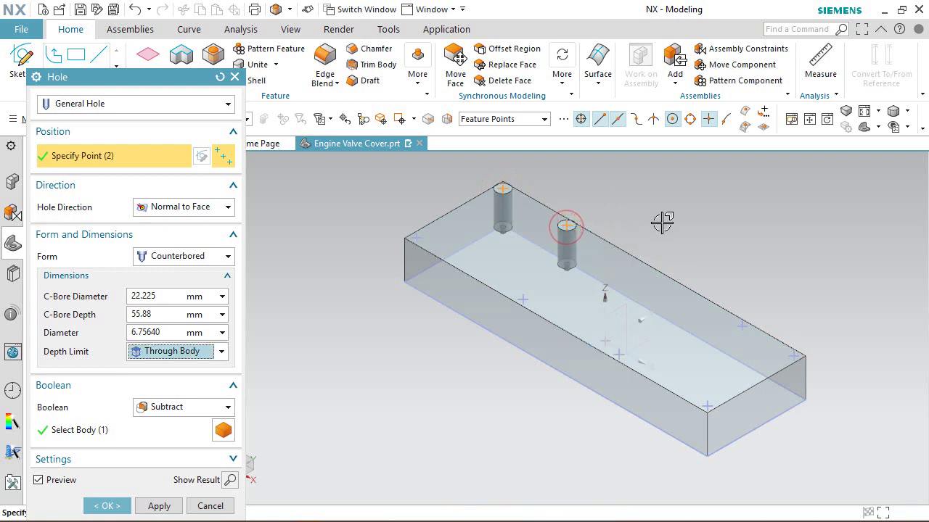
{"action": "left_click", "coordinate": [742, 327]}
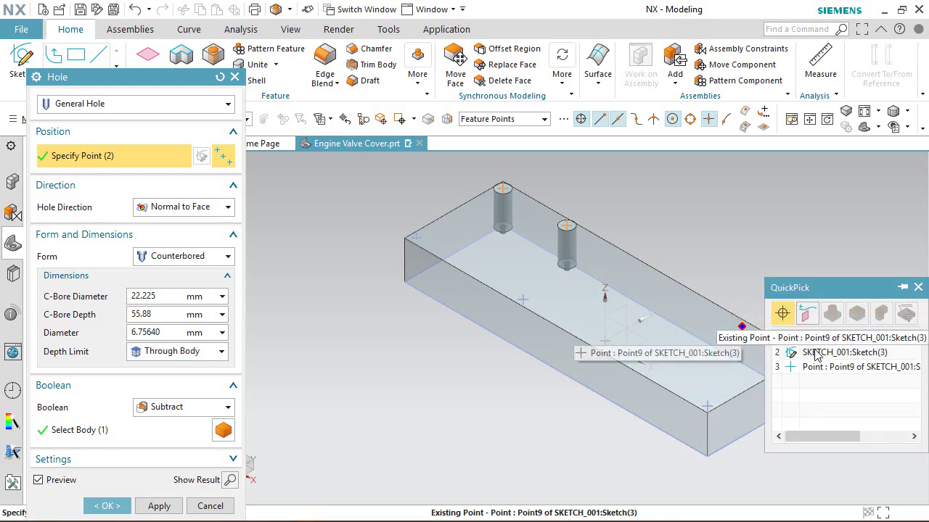
{"action": "left_click", "coordinate": [816, 353]}
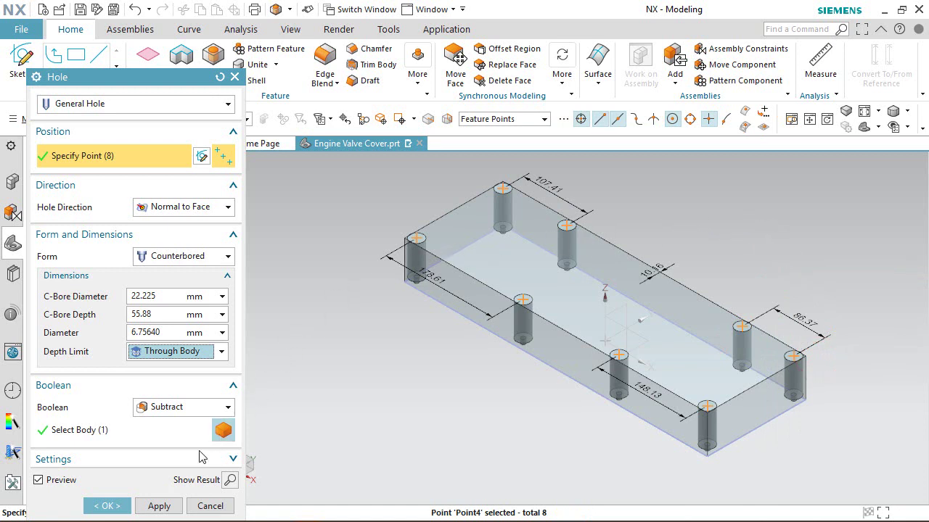
{"action": "left_click", "coordinate": [121, 511]}
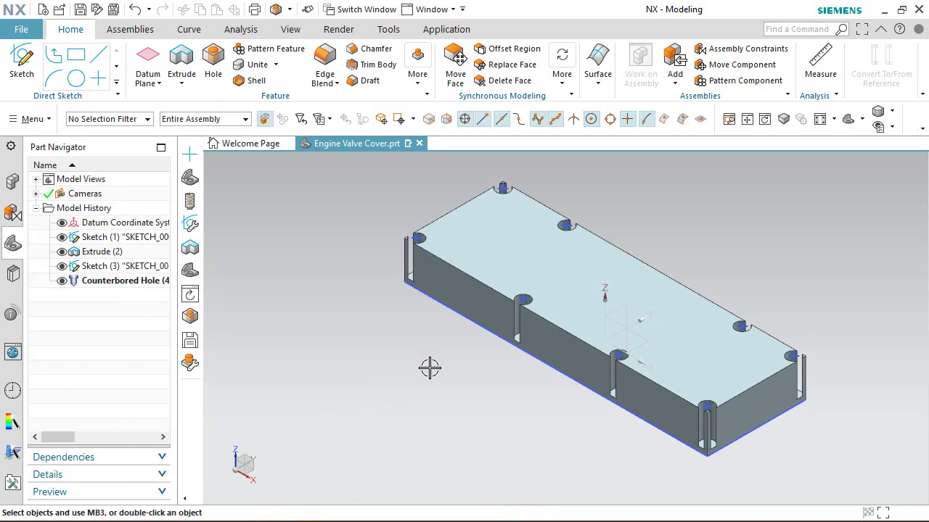
{"action": "middle_click_drag", "start_coordinate": [428, 369], "coordinate": [472, 407]}
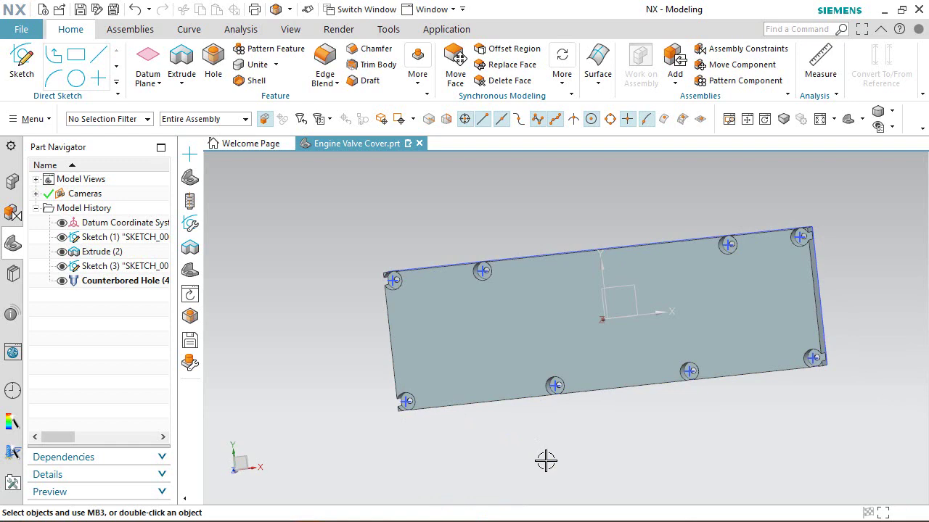
Save the part from the isometric view and hide the sketch containing the eight hole points
{"action": "key", "text": "End"}
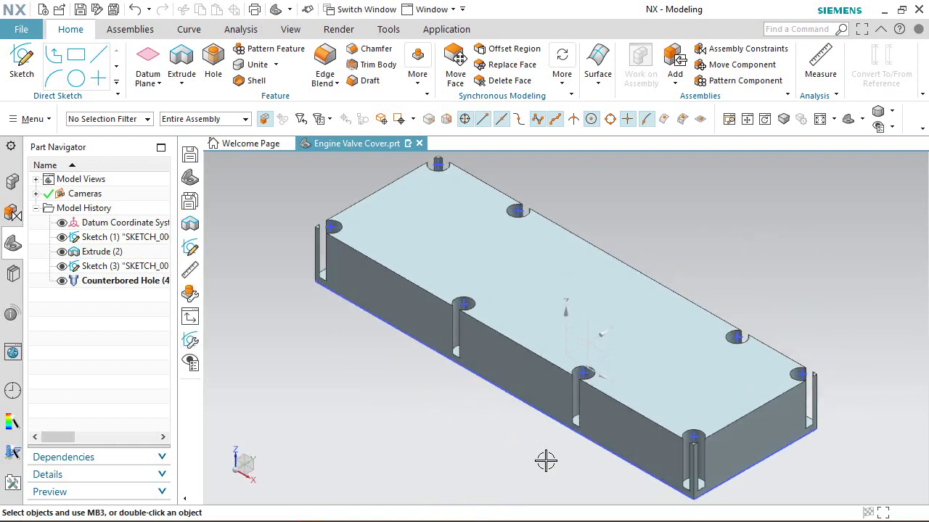
{"action": "left_click", "coordinate": [80, 9]}
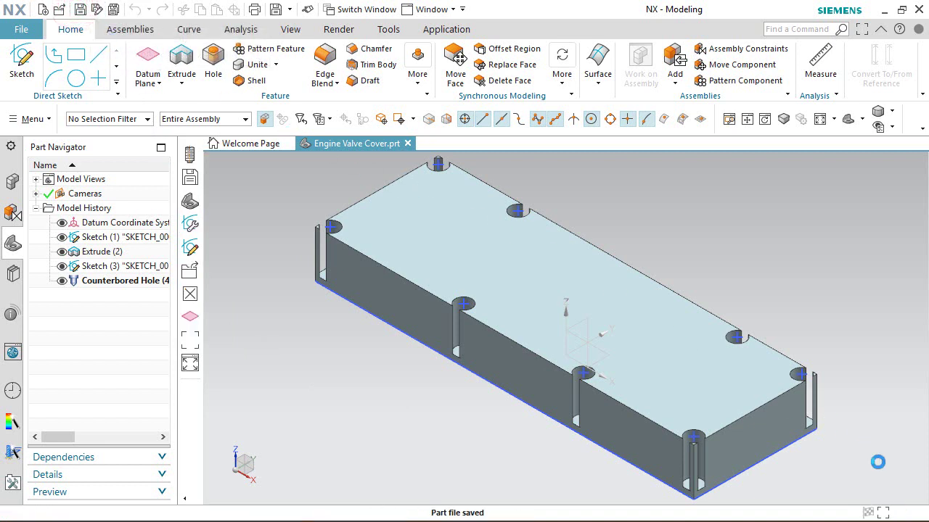
{"action": "right_click", "coordinate": [94, 266]}
{"action": "left_click", "coordinate": [122, 11]}
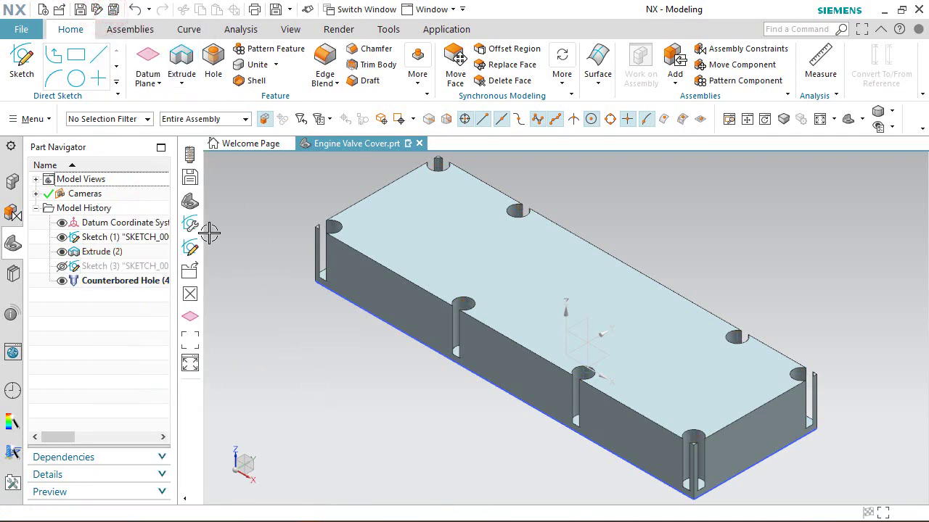
Create a sketch on the block's top face with Inferred plane method and the work part origin
{"action": "left_click", "coordinate": [21, 62]}
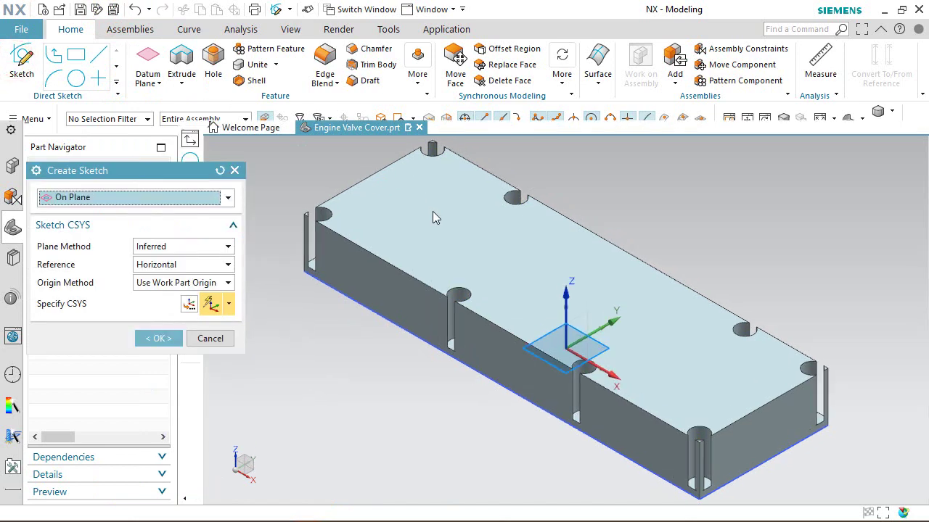
{"action": "left_click", "coordinate": [430, 215]}
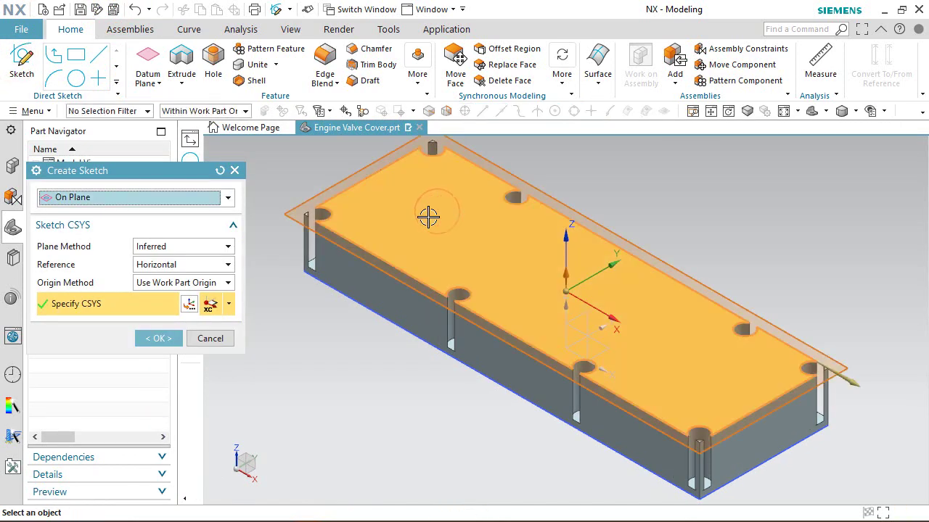
{"action": "left_click", "coordinate": [154, 338]}
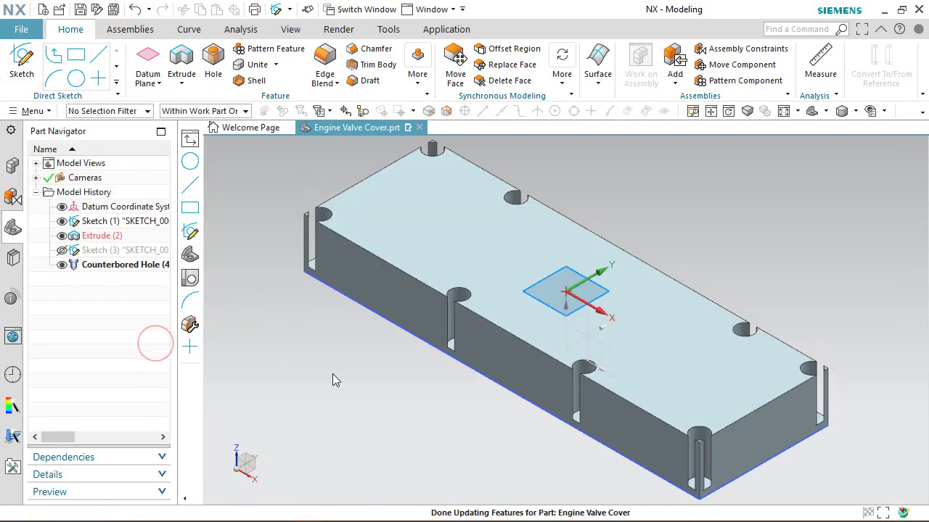
{"action": "middle_click_drag", "start_coordinate": [472, 389], "coordinate": [479, 436]}
{"action": "right_click_drag", "start_coordinate": [636, 209], "coordinate": [614, 211]}
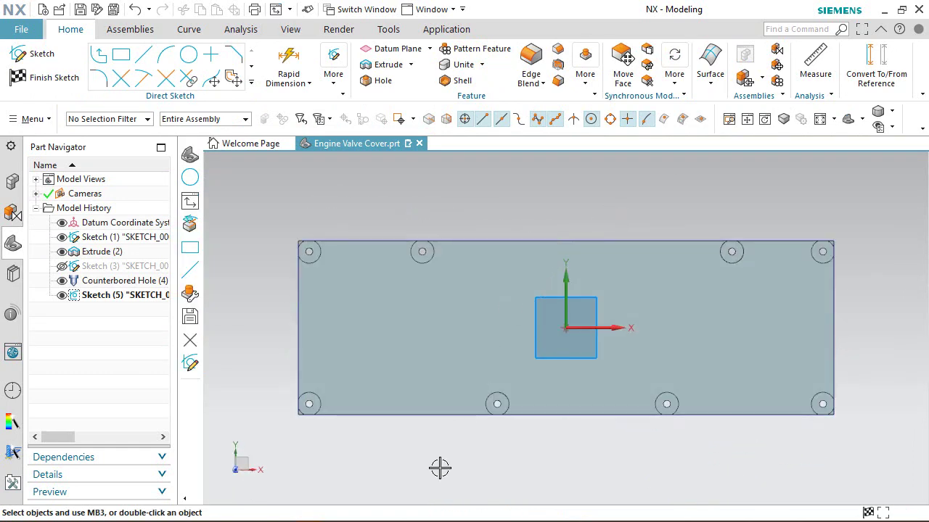
Start Project Curve and select the three edges of the thin corner sliver at the top face's upper-left corner
{"action": "scroll", "coordinate": [284, 266], "scroll_direction": "up", "scroll_amount": 5}
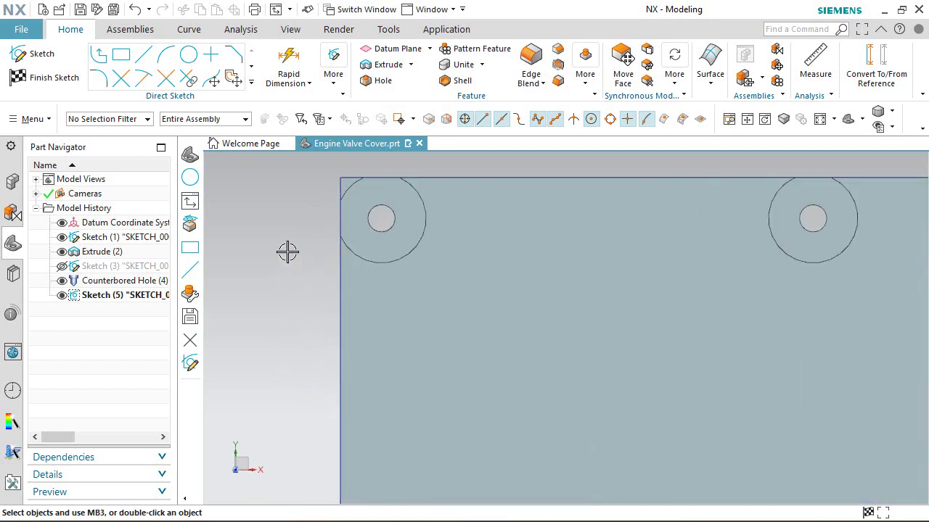
{"action": "left_click", "coordinate": [251, 85]}
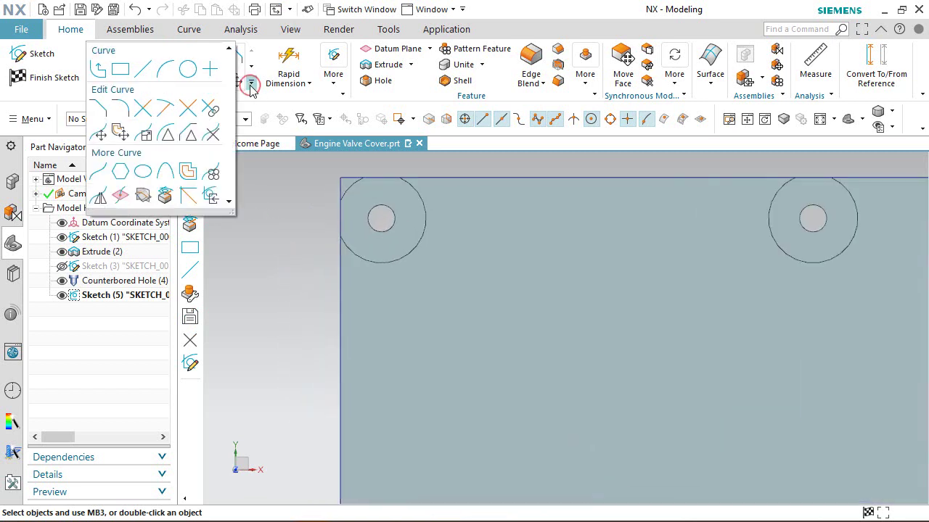
{"action": "left_click", "coordinate": [164, 200]}
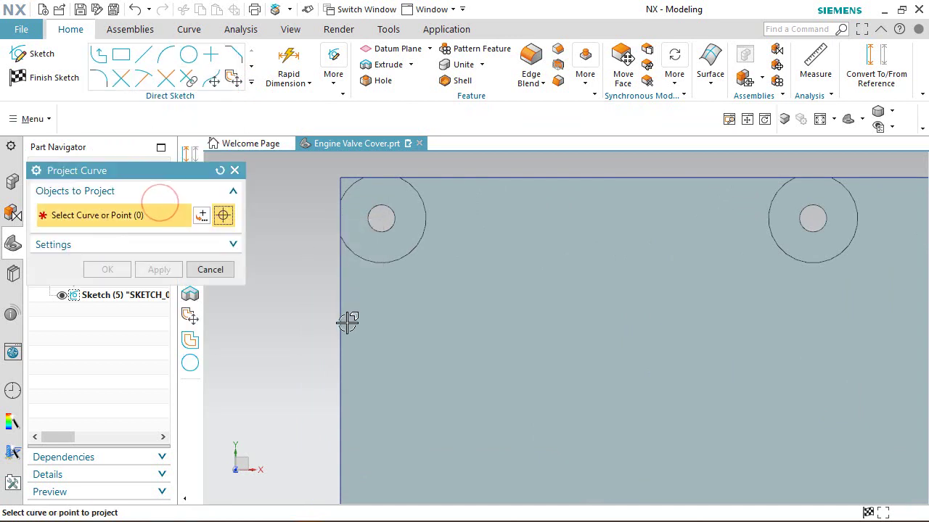
{"action": "scroll", "coordinate": [362, 377], "scroll_direction": "up", "scroll_amount": 1}
{"action": "scroll", "coordinate": [370, 399], "scroll_direction": "down", "scroll_amount": 2}
{"action": "scroll", "coordinate": [341, 217], "scroll_direction": "up", "scroll_amount": 4}
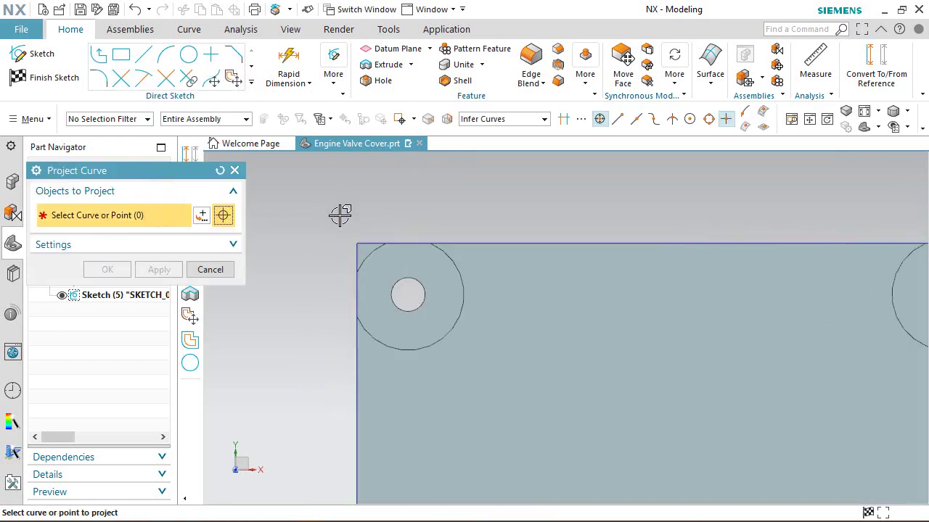
{"action": "left_click", "coordinate": [391, 270]}
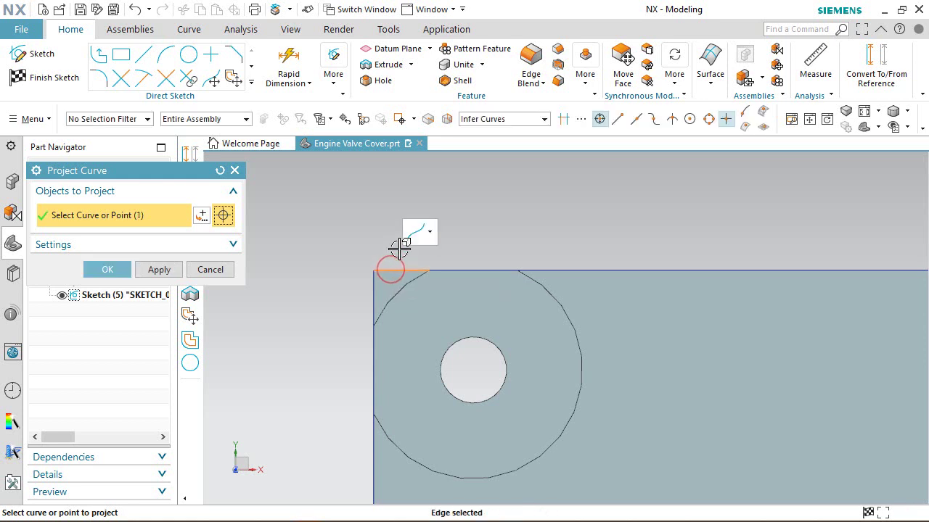
{"action": "left_click", "coordinate": [404, 280]}
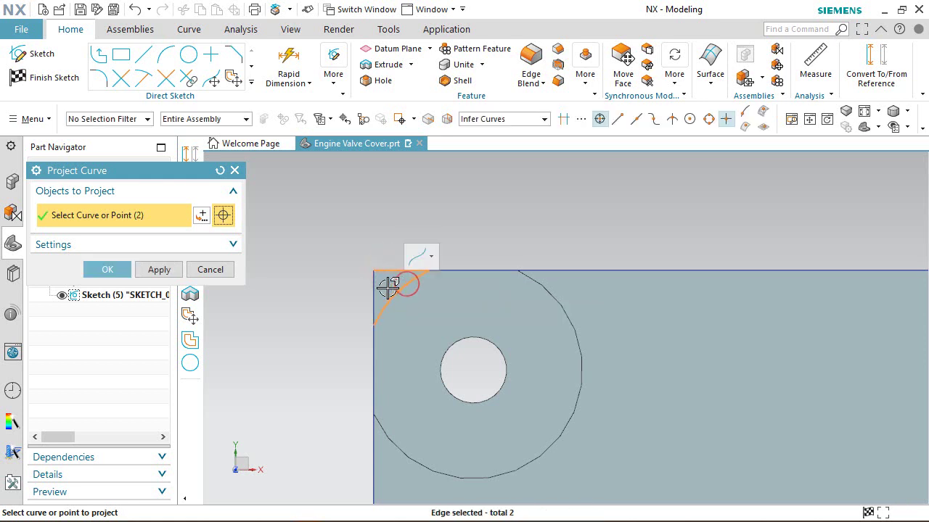
{"action": "left_click", "coordinate": [378, 290]}
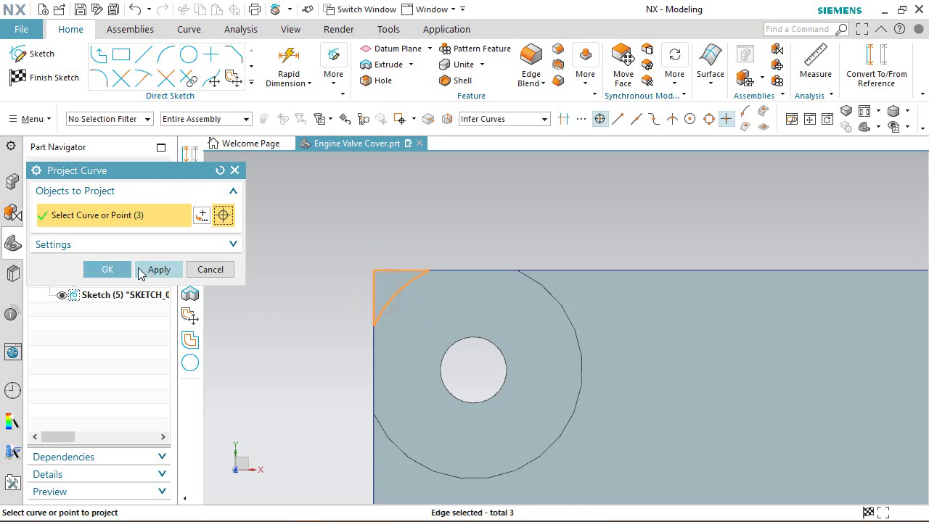
Add the edges of the sliver faces at the block's upper-right and lower-right corners to the curve projection
{"action": "scroll", "coordinate": [288, 305], "scroll_direction": "down", "scroll_amount": 4}
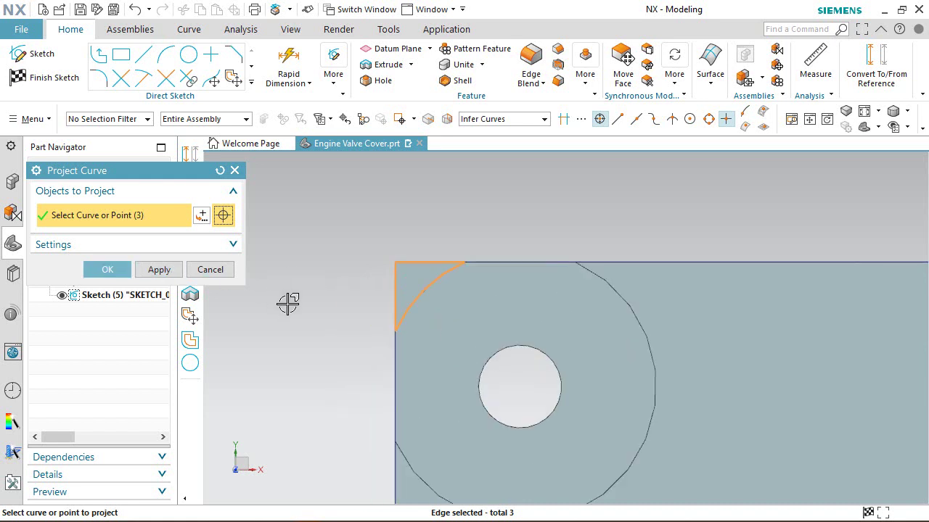
{"action": "scroll", "coordinate": [294, 308], "scroll_direction": "down", "scroll_amount": 8}
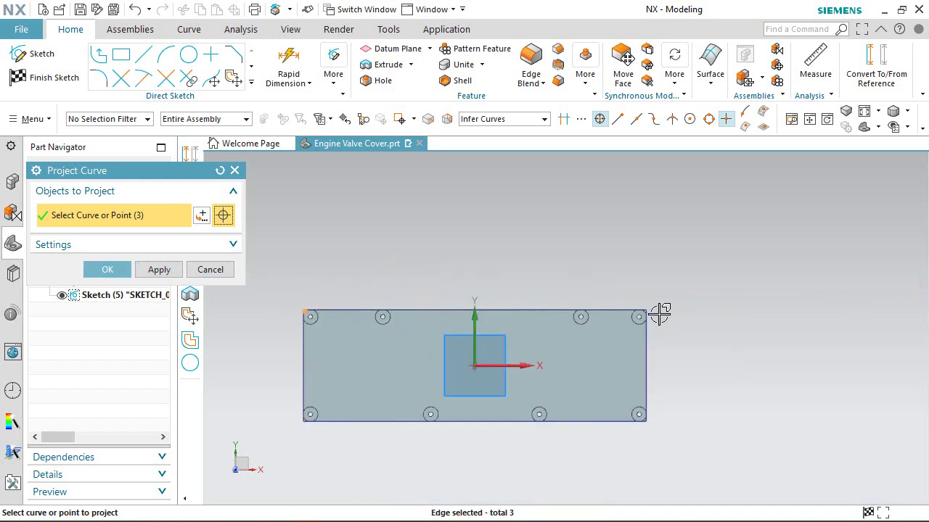
{"action": "scroll", "coordinate": [656, 305], "scroll_direction": "up", "scroll_amount": 7}
{"action": "scroll", "coordinate": [656, 305], "scroll_direction": "up", "scroll_amount": 4}
{"action": "left_click", "coordinate": [482, 317]}
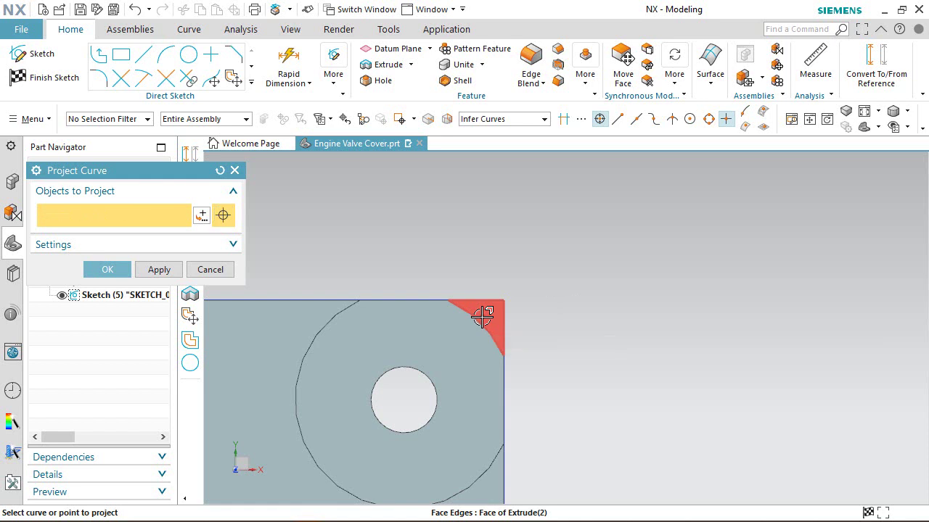
{"action": "scroll", "coordinate": [635, 298], "scroll_direction": "down", "scroll_amount": 10}
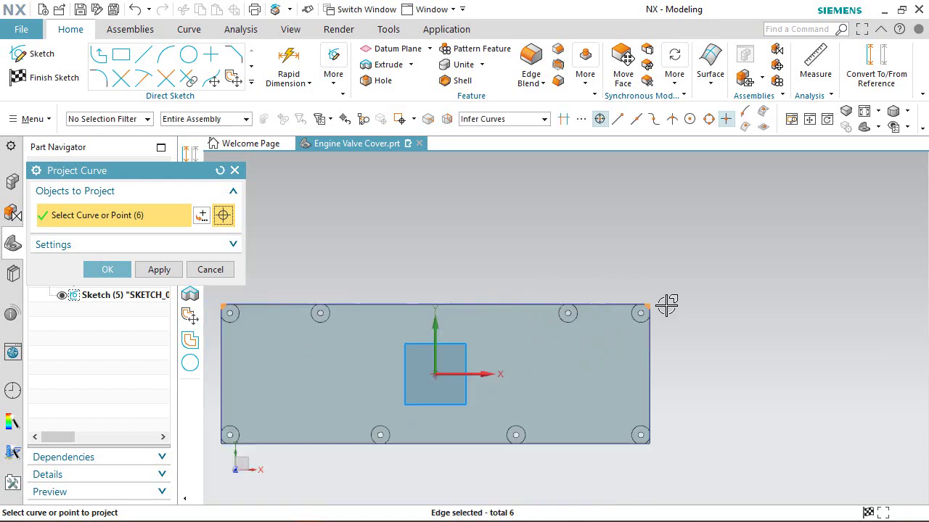
{"action": "scroll", "coordinate": [661, 377], "scroll_direction": "up", "scroll_amount": 8}
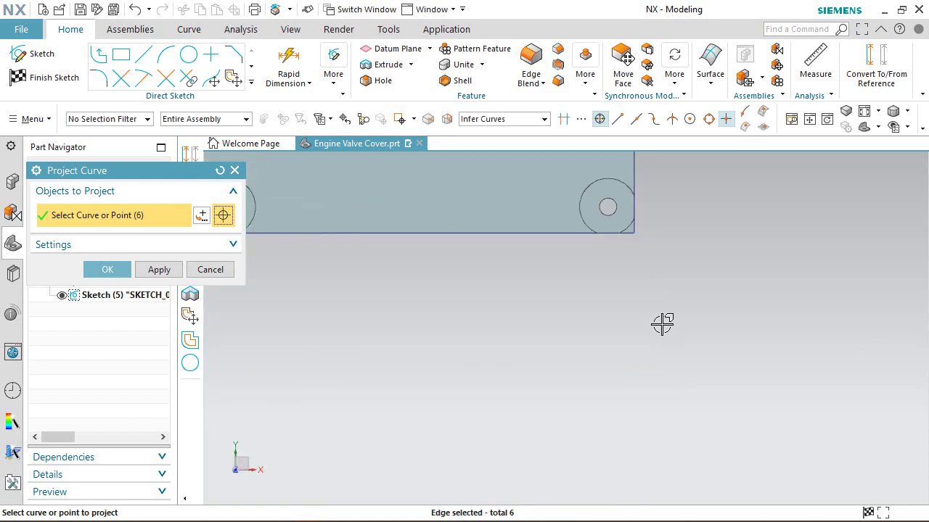
{"action": "left_click", "coordinate": [618, 203]}
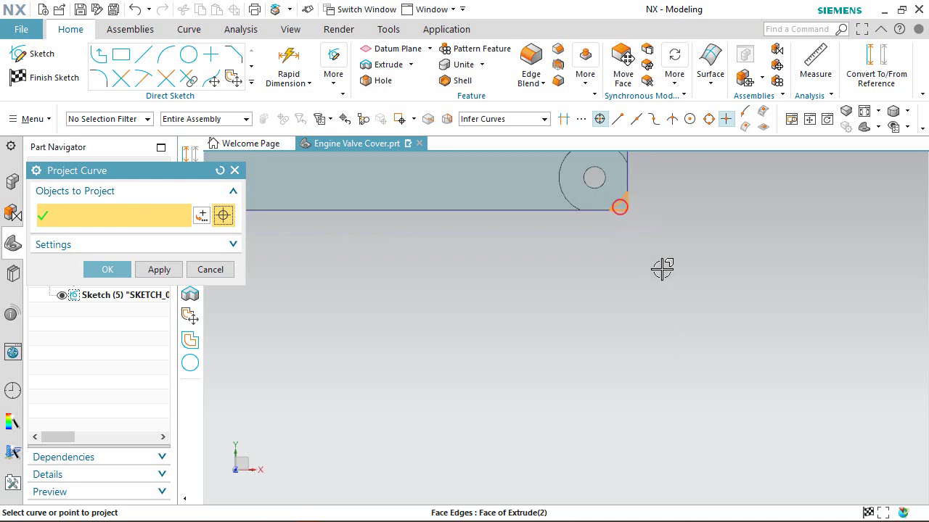
Add the lower-left corner sliver's face edges and project all the selected corner edges into the sketch
{"action": "scroll", "coordinate": [702, 324], "scroll_direction": "down", "scroll_amount": 1}
{"action": "scroll", "coordinate": [752, 339], "scroll_direction": "down", "scroll_amount": 3}
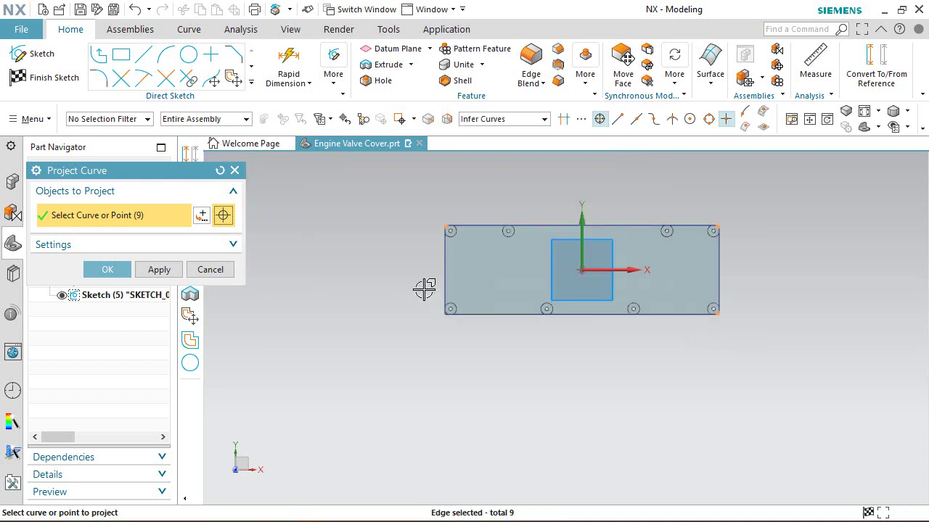
{"action": "scroll", "coordinate": [425, 289], "scroll_direction": "up", "scroll_amount": 5}
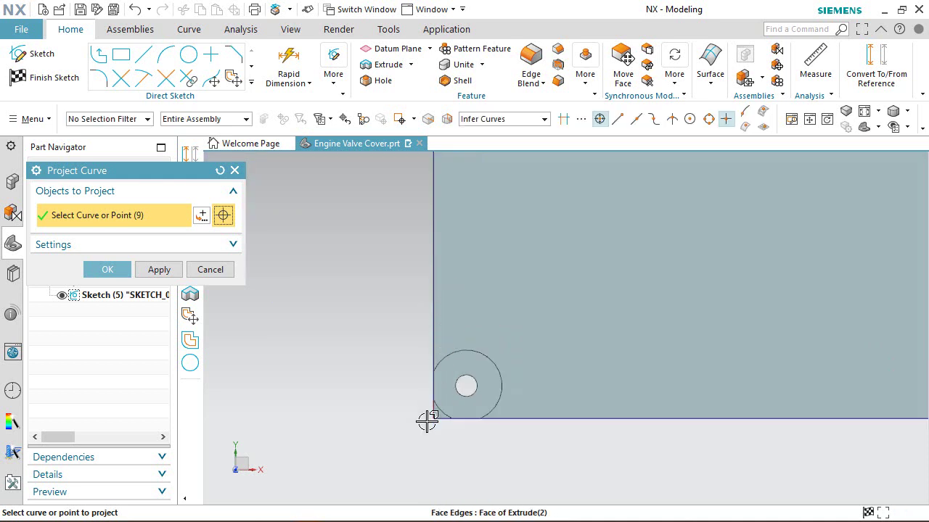
{"action": "scroll", "coordinate": [426, 420], "scroll_direction": "up", "scroll_amount": 3}
{"action": "scroll", "coordinate": [493, 377], "scroll_direction": "up", "scroll_amount": 1}
{"action": "left_click", "coordinate": [494, 373]}
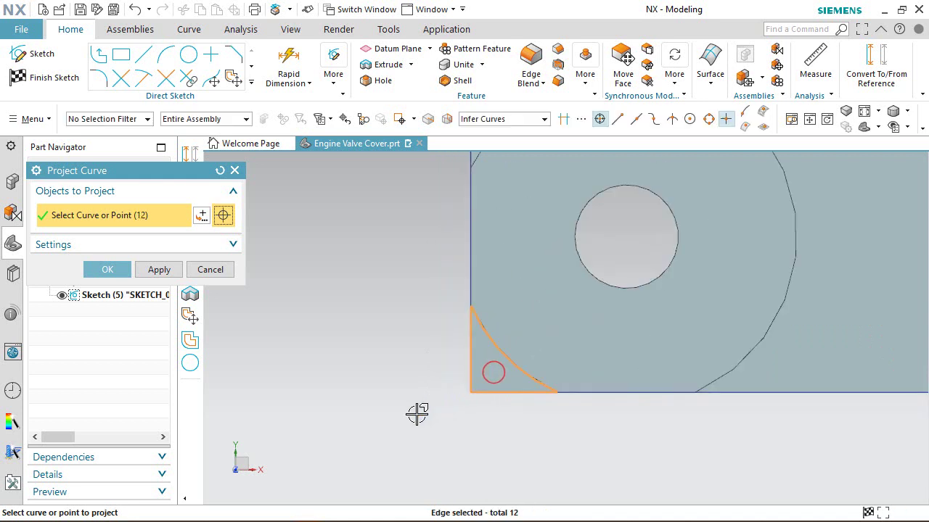
{"action": "left_click", "coordinate": [100, 270]}
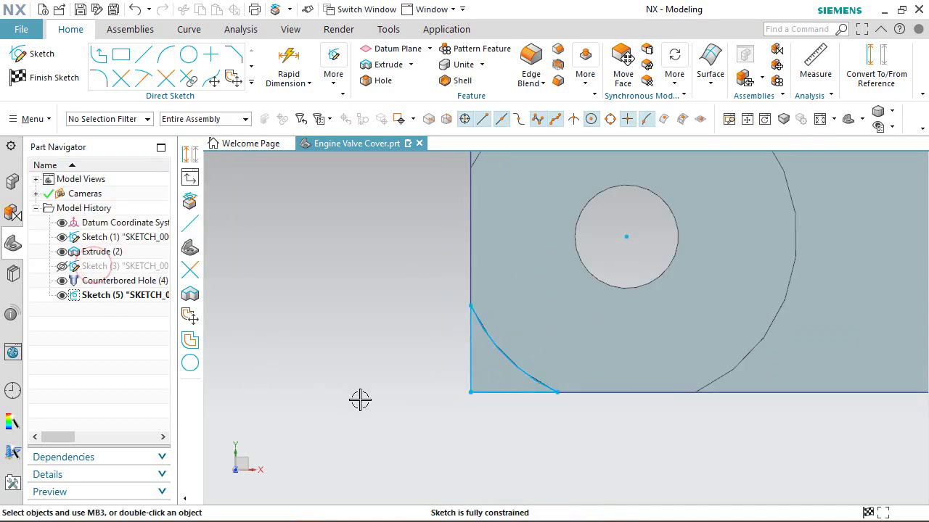
Check the projected outlines at the block's four corners and finish the sketch
{"action": "scroll", "coordinate": [360, 400], "scroll_direction": "down", "scroll_amount": 8}
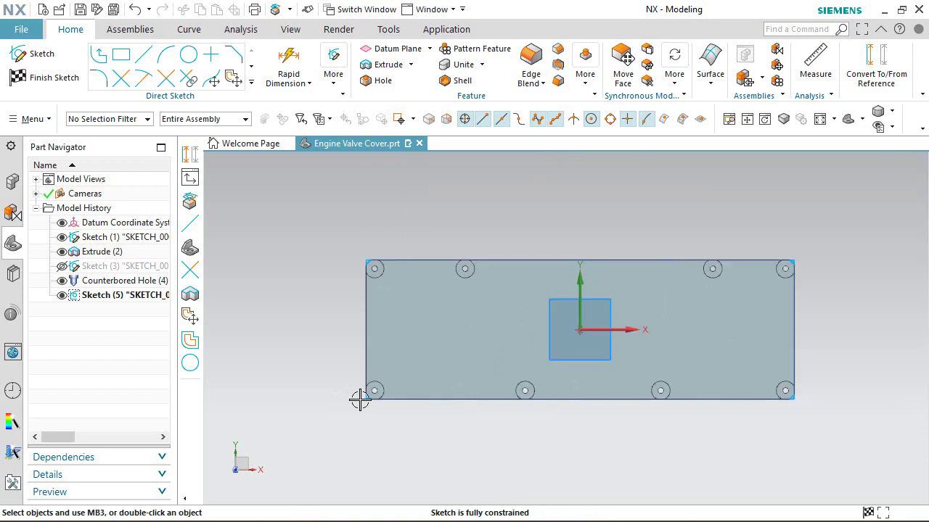
{"action": "middle_click_drag", "start_coordinate": [521, 454], "coordinate": [513, 414]}
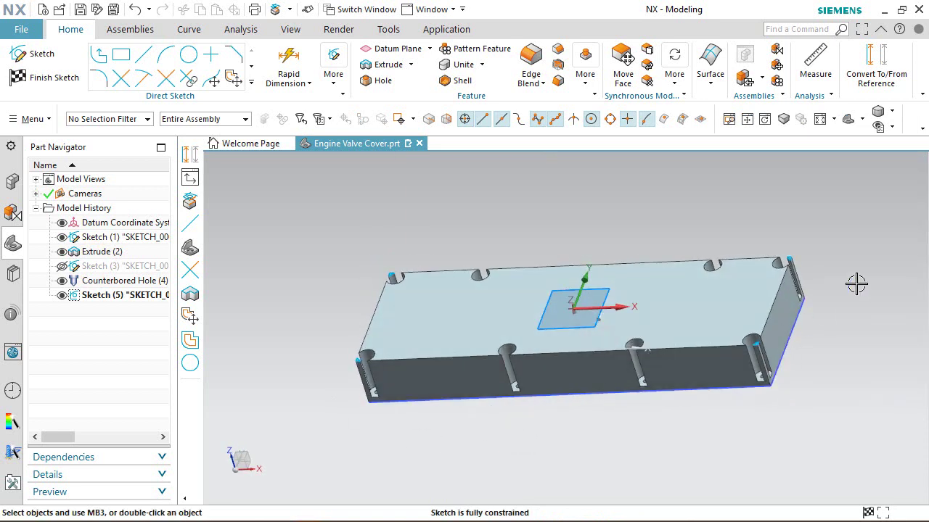
{"action": "right_click", "coordinate": [836, 196]}
{"action": "left_click", "coordinate": [780, 210]}
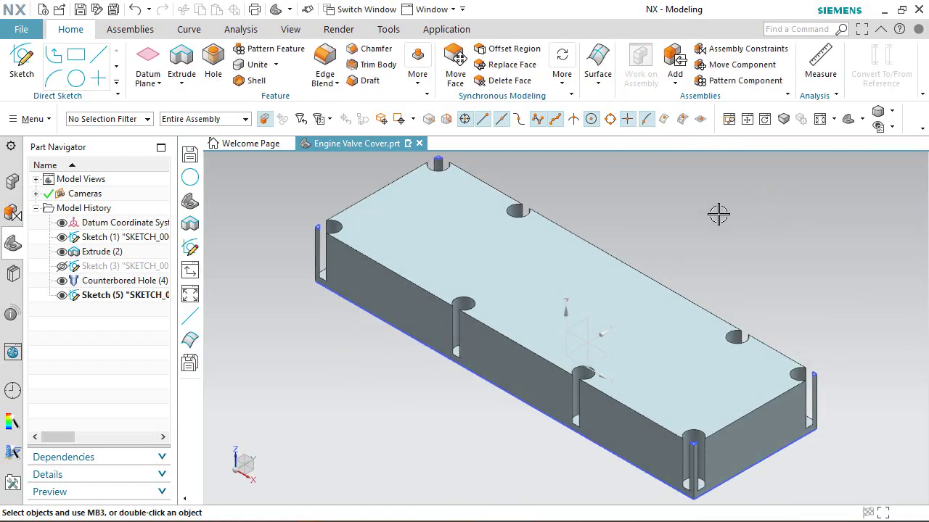
Start an Extrude using all twelve projected curves of the corner sliver sketch as its section
{"action": "left_click", "coordinate": [181, 61]}
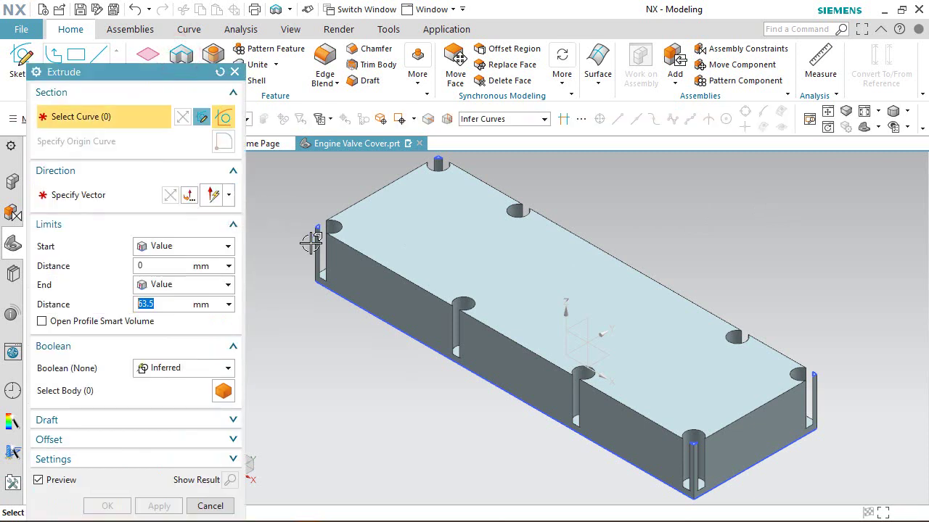
{"action": "scroll", "coordinate": [331, 319], "scroll_direction": "up", "scroll_amount": 2}
{"action": "scroll", "coordinate": [428, 428], "scroll_direction": "down", "scroll_amount": 4}
{"action": "scroll", "coordinate": [366, 349], "scroll_direction": "up", "scroll_amount": 5}
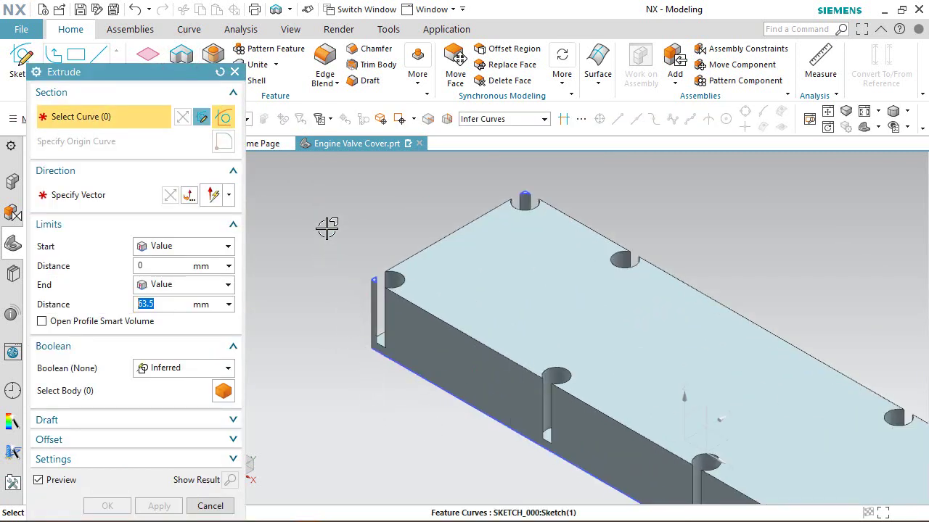
{"action": "scroll", "coordinate": [355, 267], "scroll_direction": "up", "scroll_amount": 3}
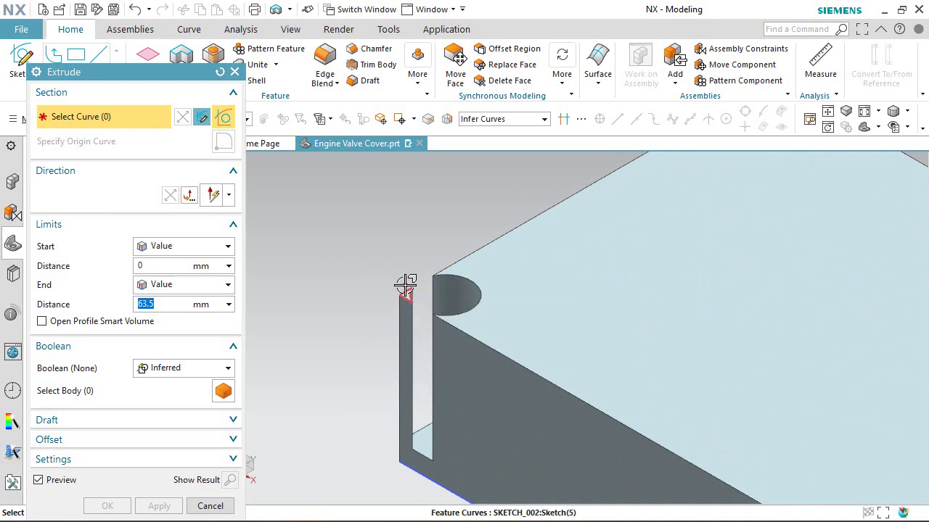
{"action": "left_click", "coordinate": [407, 285]}
{"action": "scroll", "coordinate": [358, 387], "scroll_direction": "down", "scroll_amount": 2}
{"action": "scroll", "coordinate": [358, 387], "scroll_direction": "down", "scroll_amount": 1}
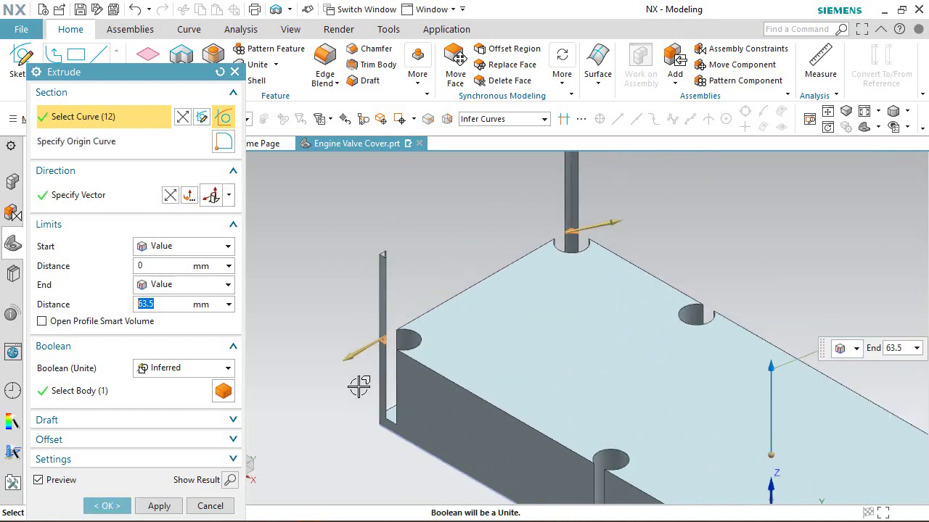
Set the extrude's end limit to Until Extended and pick the floor face of the corner counterbore
{"action": "left_click", "coordinate": [227, 284]}
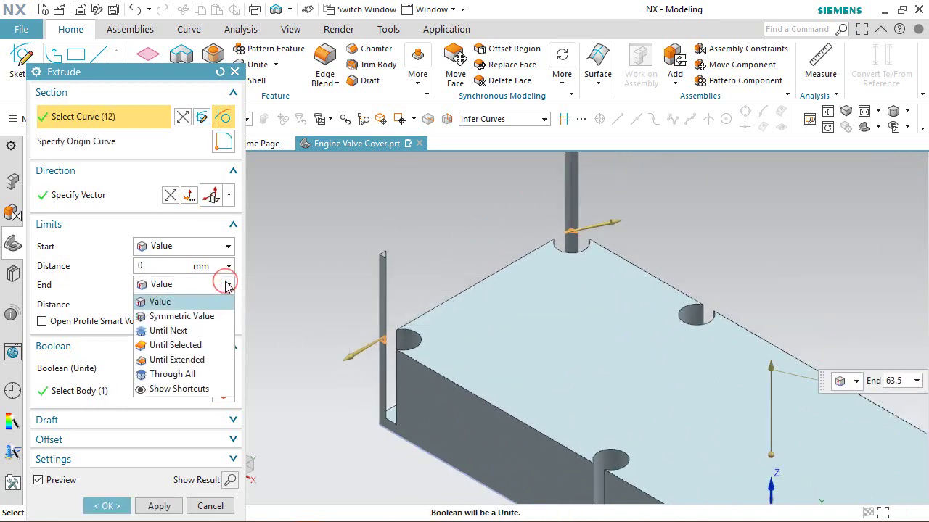
{"action": "left_click", "coordinate": [179, 360]}
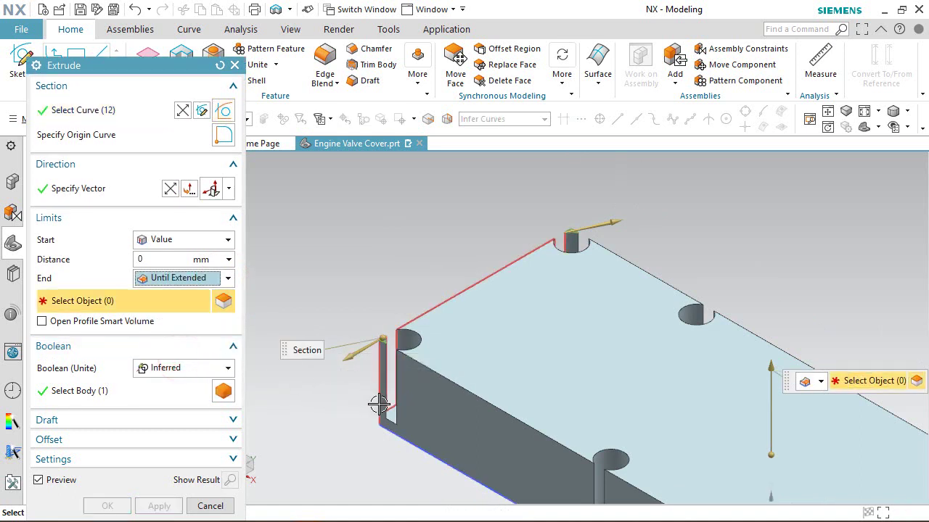
{"action": "scroll", "coordinate": [392, 410], "scroll_direction": "down", "scroll_amount": 3}
{"action": "scroll", "coordinate": [393, 410], "scroll_direction": "up", "scroll_amount": 5}
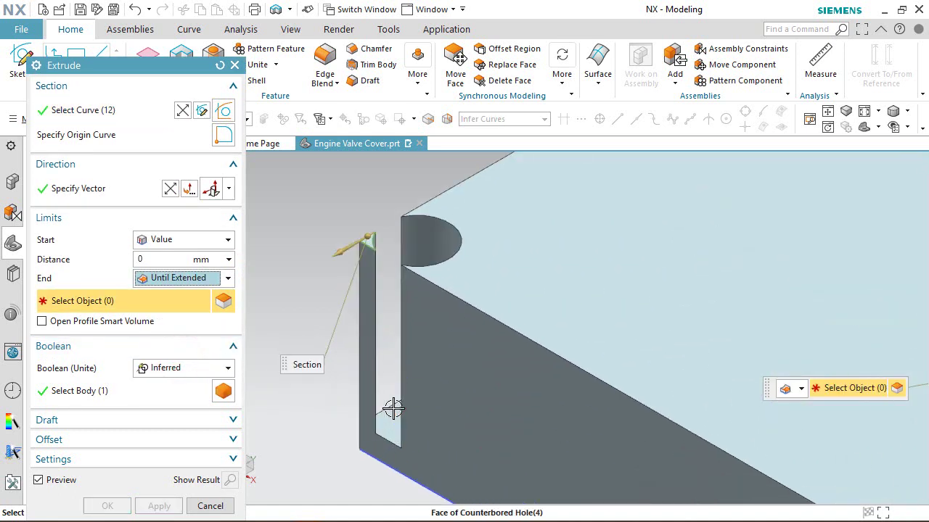
{"action": "left_click", "coordinate": [389, 430]}
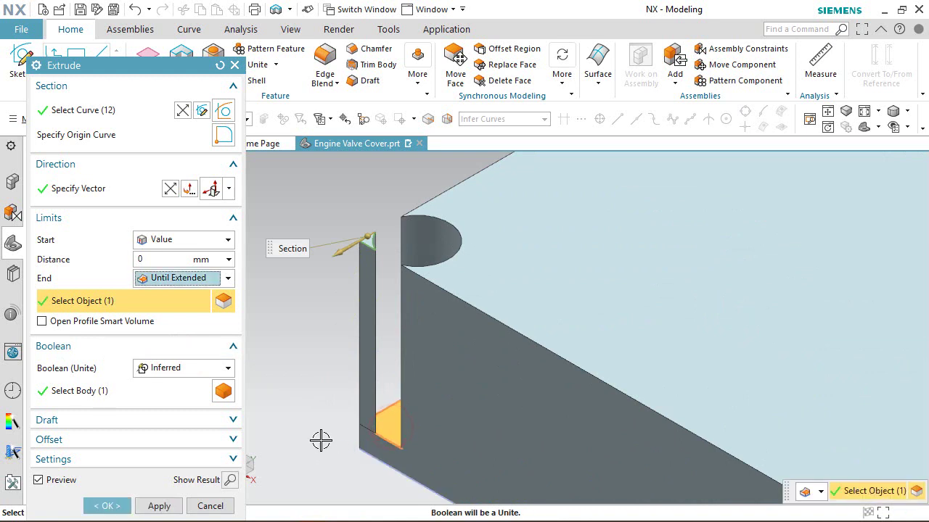
Set the corner sliver extrude's Boolean to Subtract and complete the cut through the block's corners
{"action": "scroll", "coordinate": [332, 421], "scroll_direction": "down", "scroll_amount": 4}
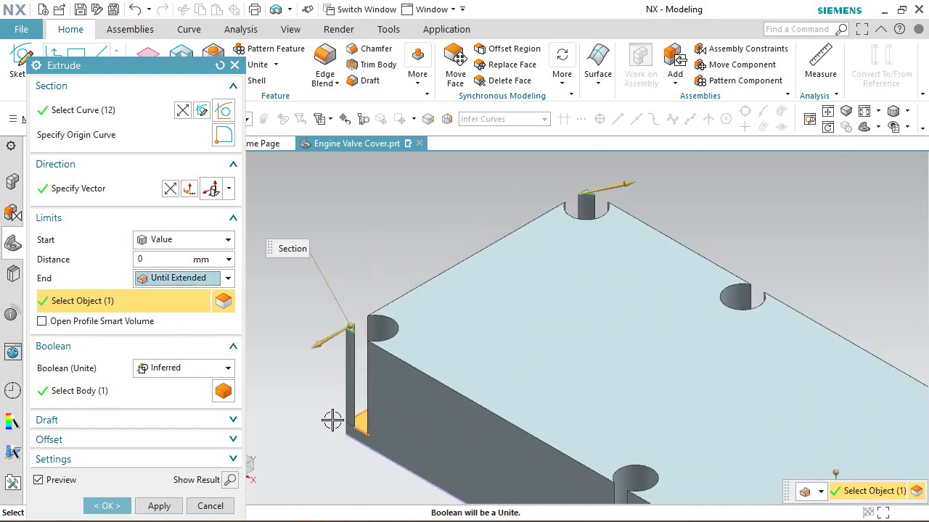
{"action": "scroll", "coordinate": [355, 367], "scroll_direction": "down", "scroll_amount": 5}
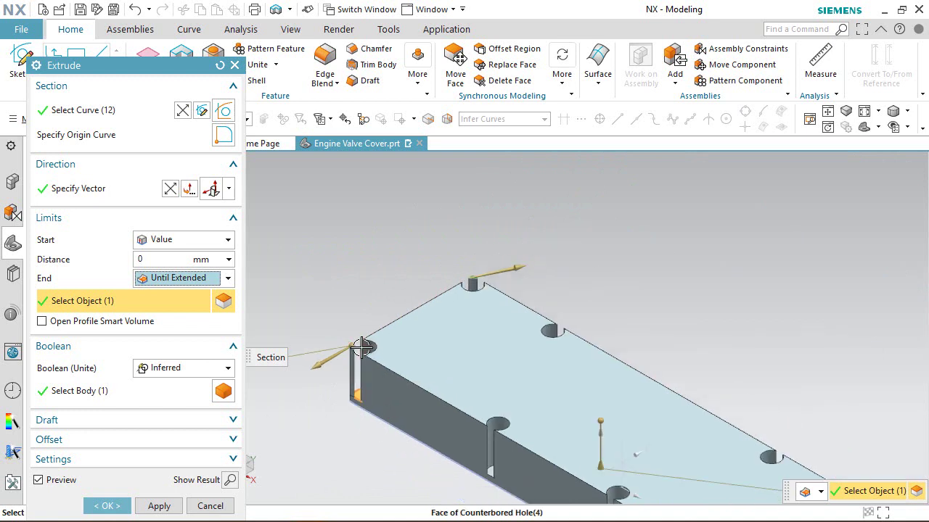
{"action": "scroll", "coordinate": [362, 368], "scroll_direction": "up", "scroll_amount": 3}
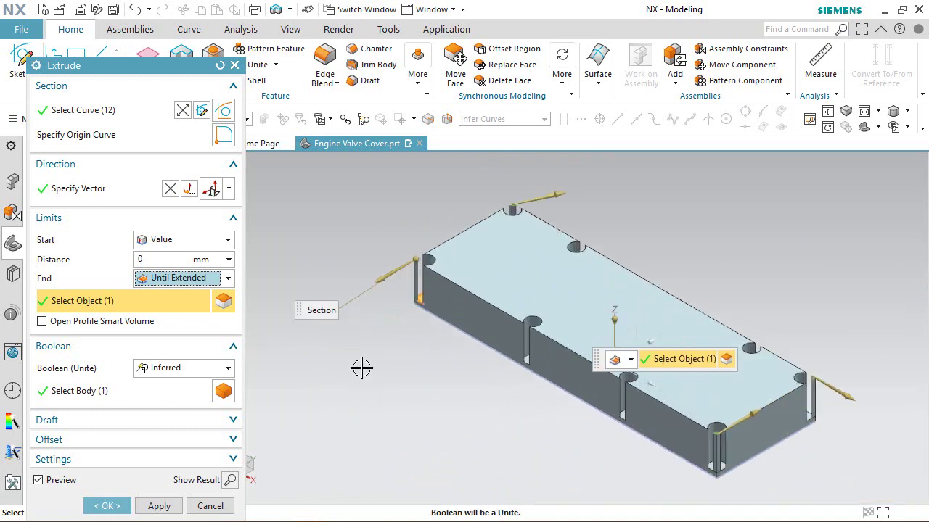
{"action": "left_click", "coordinate": [228, 370]}
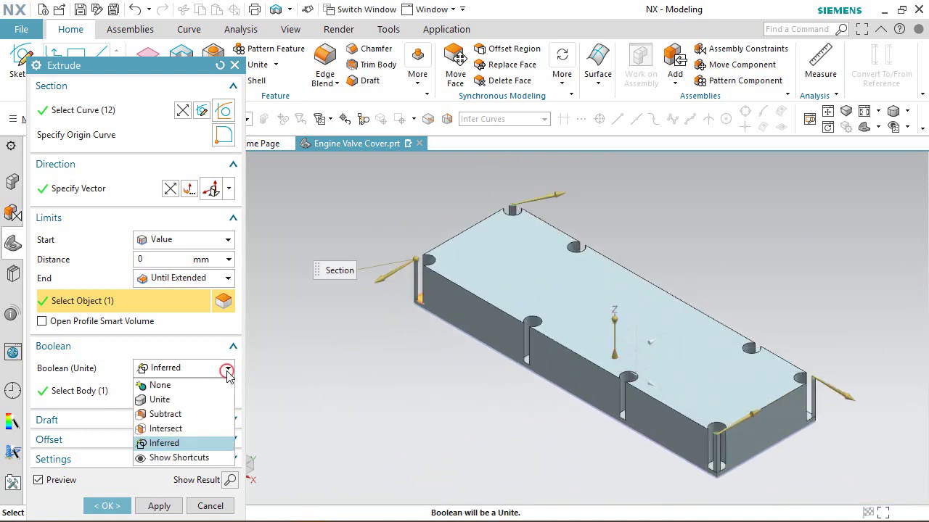
{"action": "left_click", "coordinate": [181, 415]}
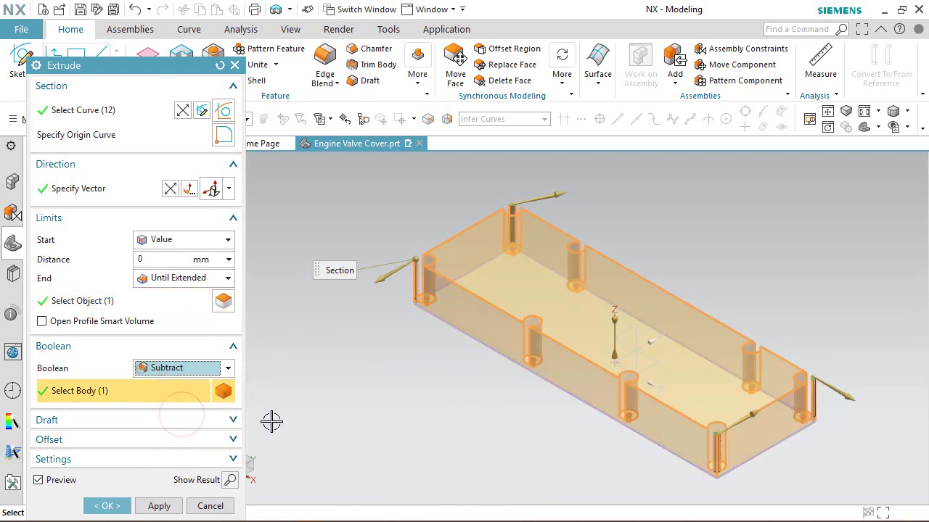
{"action": "left_click", "coordinate": [124, 504]}
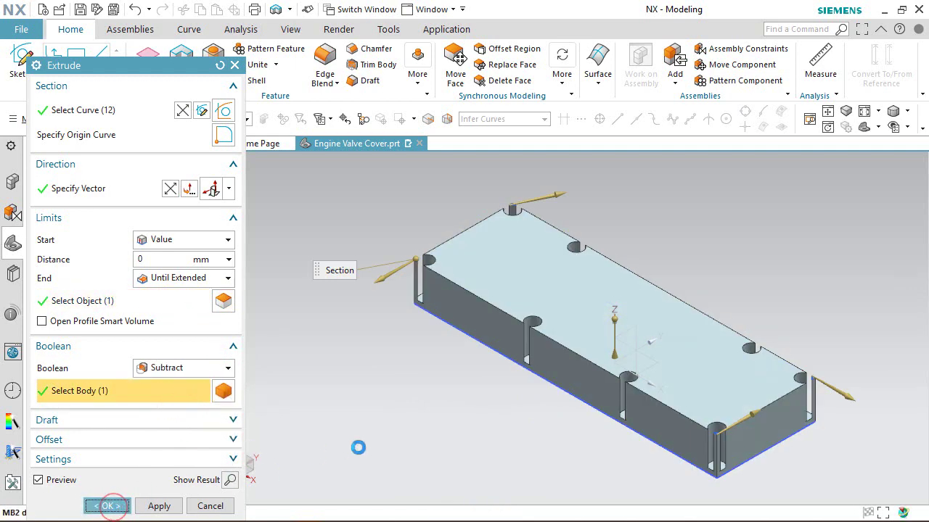
Examine the cut corners and counterbored holes from above and at several angles around the block
{"action": "scroll", "coordinate": [727, 491], "scroll_direction": "up", "scroll_amount": 5}
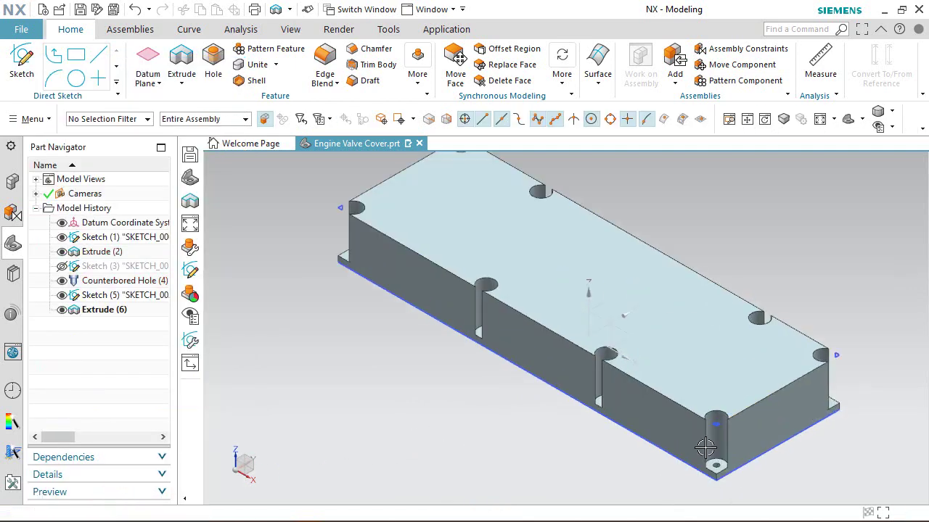
{"action": "scroll", "coordinate": [696, 229], "scroll_direction": "down", "scroll_amount": 5}
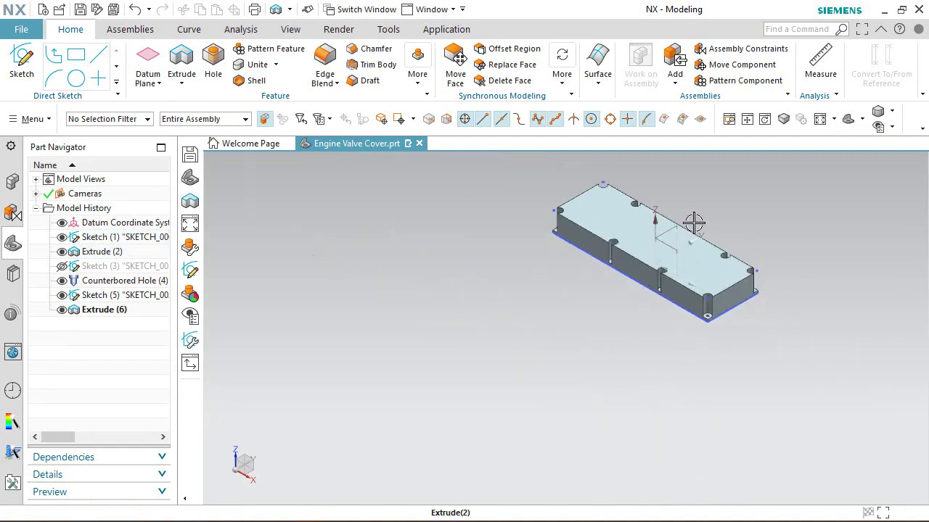
{"action": "middle_click_drag", "start_coordinate": [694, 222], "coordinate": [769, 308]}
{"action": "scroll", "coordinate": [746, 303], "scroll_direction": "up", "scroll_amount": 5}
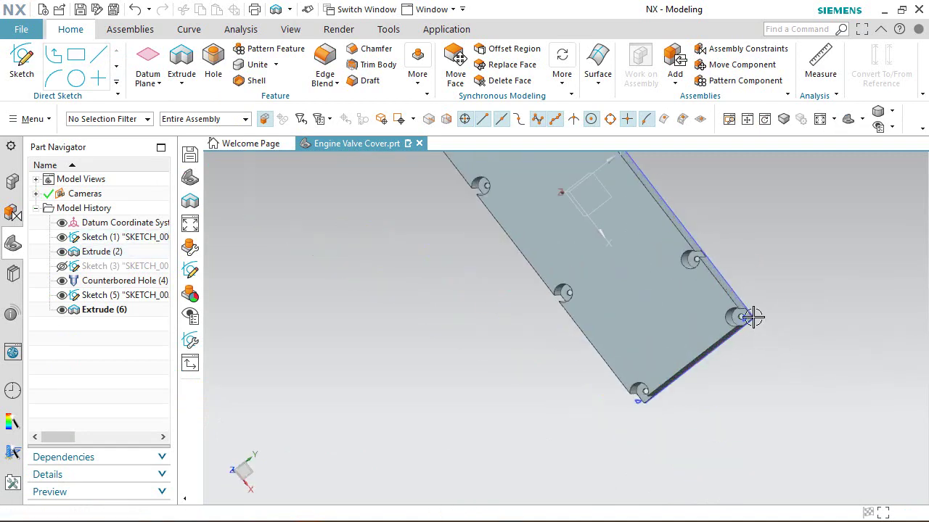
{"action": "middle_click_drag", "start_coordinate": [677, 363], "coordinate": [726, 336]}
{"action": "scroll", "coordinate": [690, 385], "scroll_direction": "up", "scroll_amount": 3}
{"action": "scroll", "coordinate": [689, 389], "scroll_direction": "down", "scroll_amount": 3}
{"action": "scroll", "coordinate": [668, 378], "scroll_direction": "down", "scroll_amount": 3}
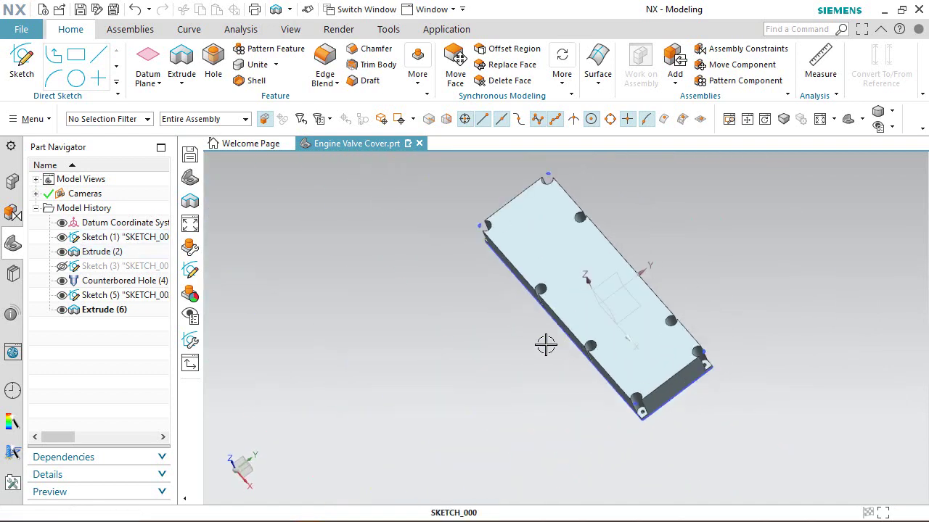
{"action": "middle_click_drag", "start_coordinate": [544, 342], "coordinate": [574, 390]}
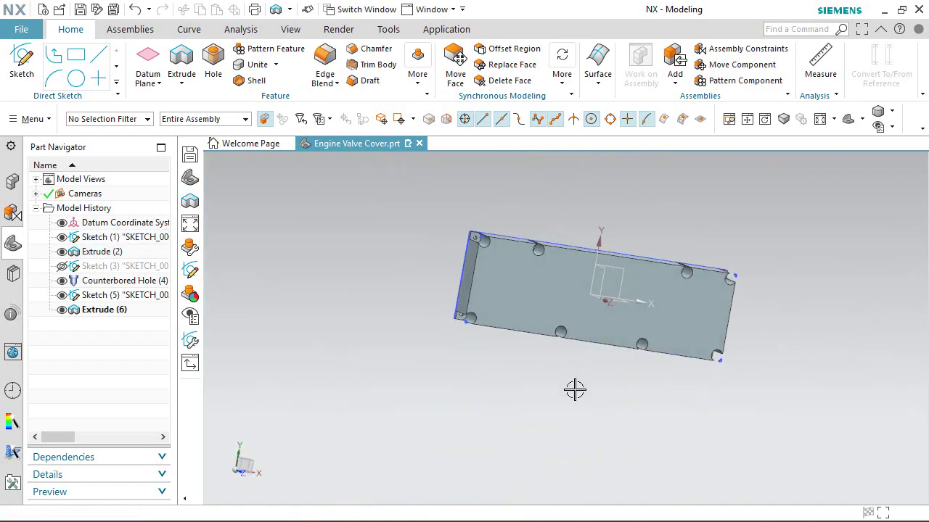
Hide the corner sliver sketch and save the part
{"action": "key", "text": "End"}
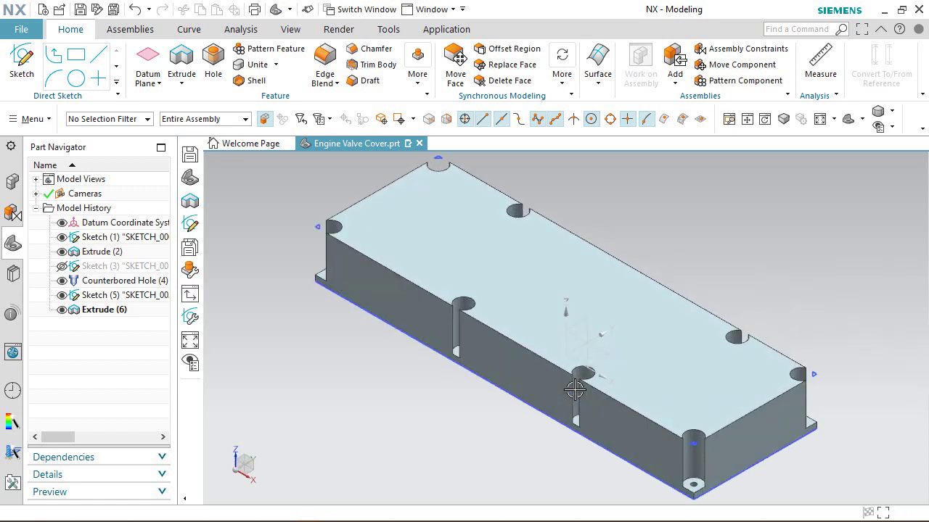
{"action": "left_click", "coordinate": [62, 295]}
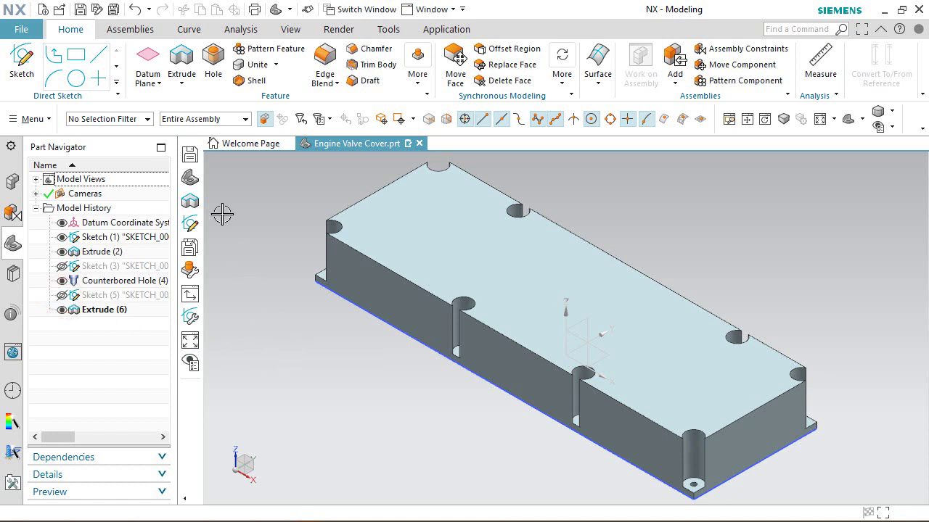
{"action": "left_click", "coordinate": [81, 10]}
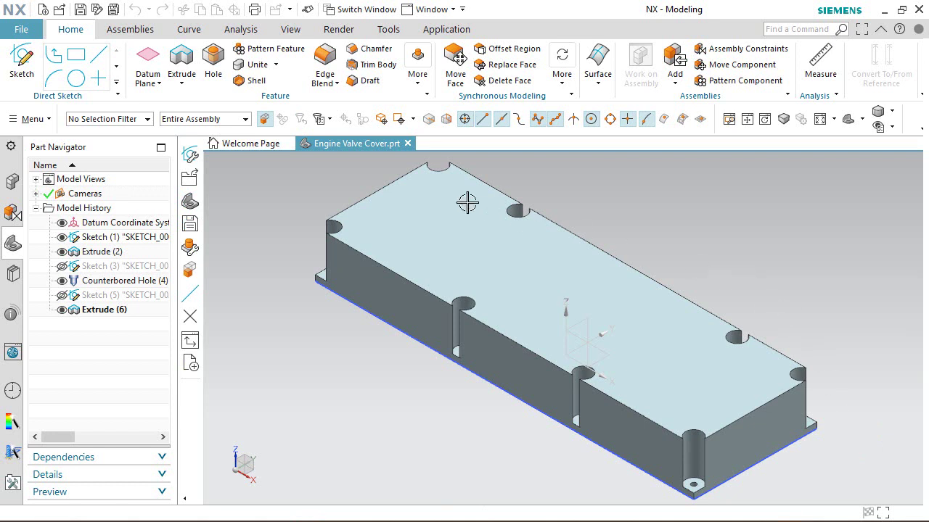
Create a new sketch on the block's top face, using the Inferred plane method and the work part origin
{"action": "left_click", "coordinate": [22, 62]}
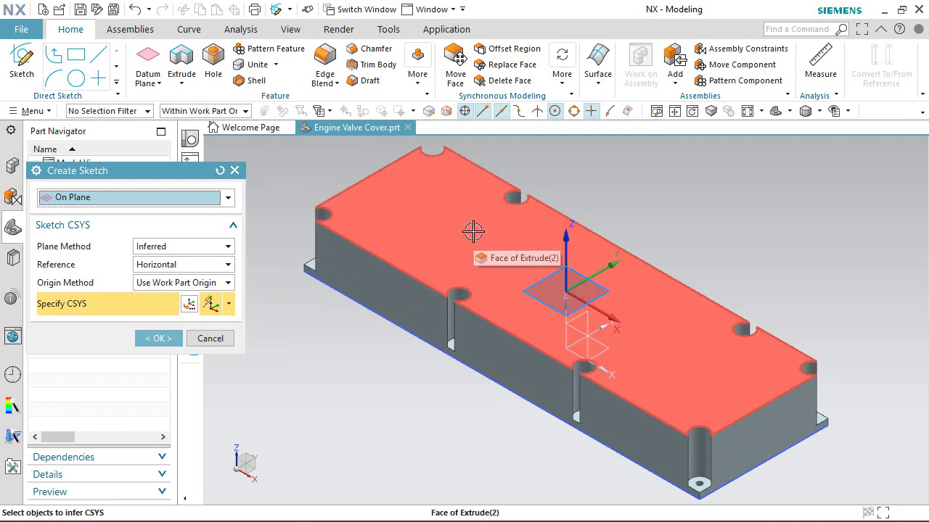
{"action": "left_click", "coordinate": [474, 232]}
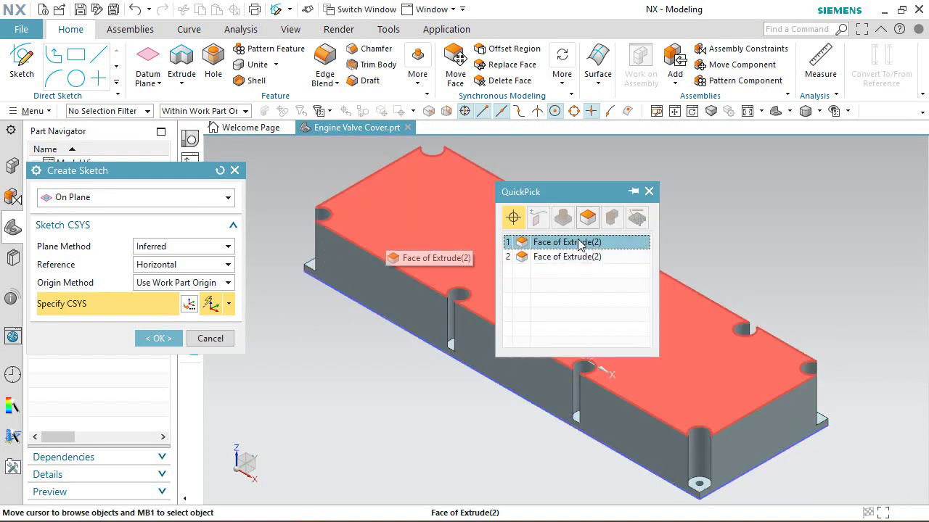
{"action": "left_click", "coordinate": [579, 244]}
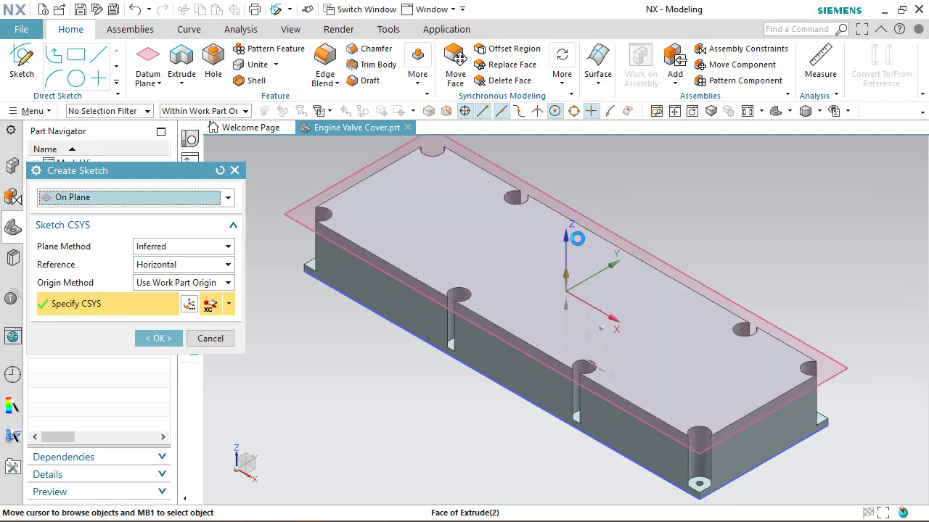
{"action": "left_click", "coordinate": [146, 340]}
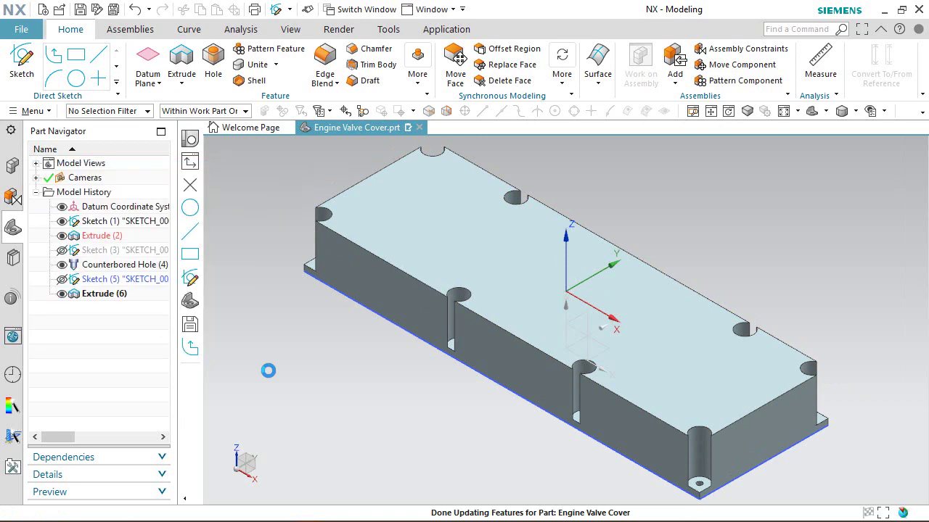
Project the block's left edge and the lower edge segment between the two leftmost lower holes into the sketch
{"action": "middle_click_drag", "start_coordinate": [285, 376], "coordinate": [299, 424]}
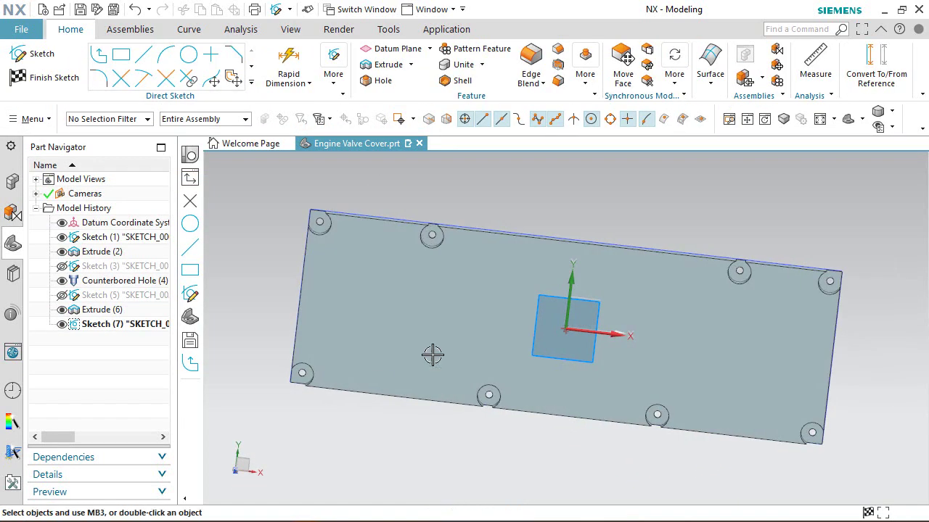
{"action": "right_click", "coordinate": [567, 198]}
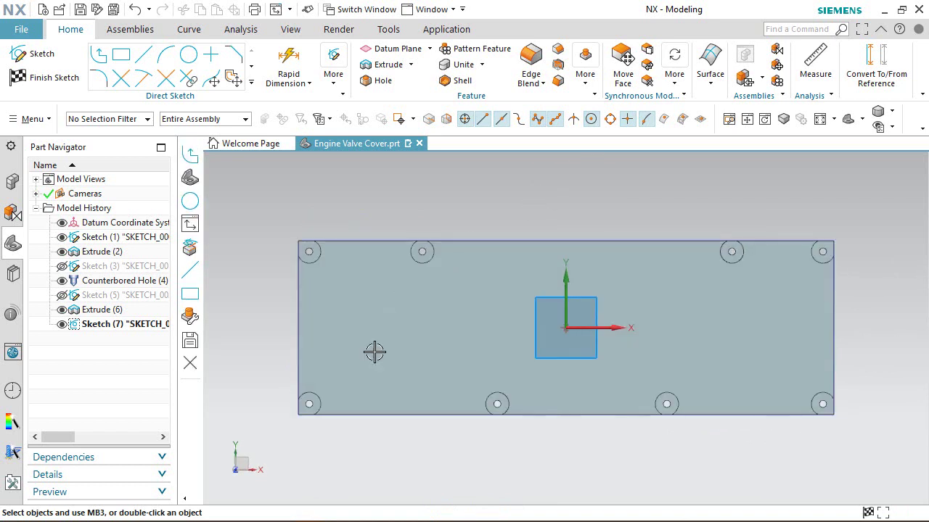
{"action": "scroll", "coordinate": [390, 338], "scroll_direction": "down", "scroll_amount": 1}
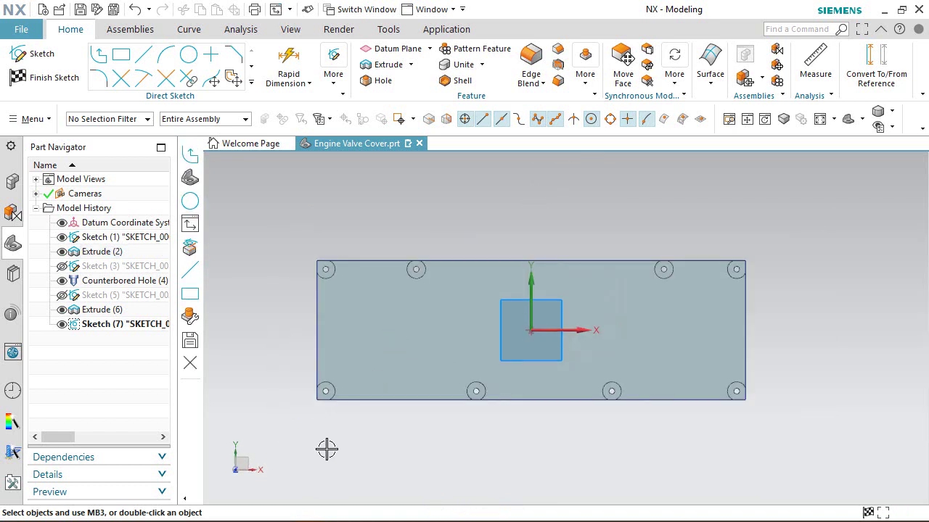
{"action": "scroll", "coordinate": [326, 450], "scroll_direction": "up", "scroll_amount": 1}
{"action": "scroll", "coordinate": [326, 450], "scroll_direction": "up", "scroll_amount": 1}
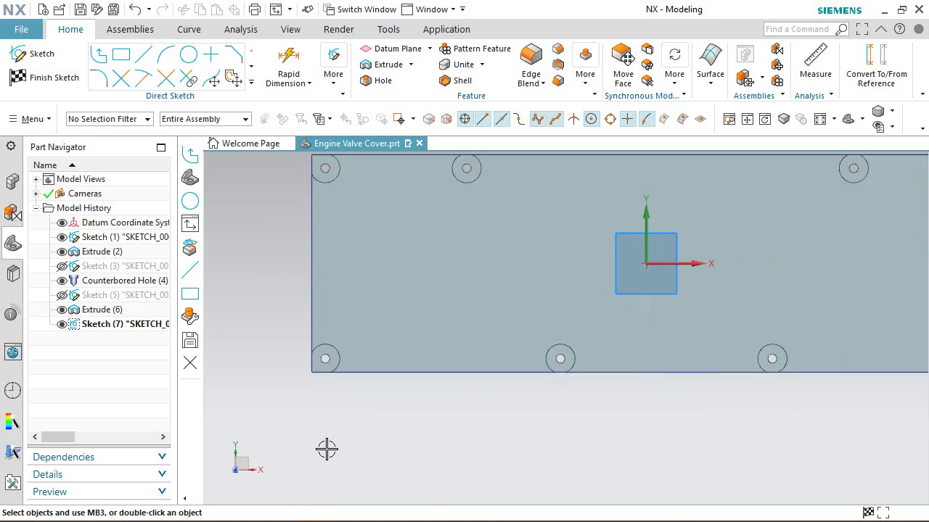
{"action": "left_click", "coordinate": [251, 85]}
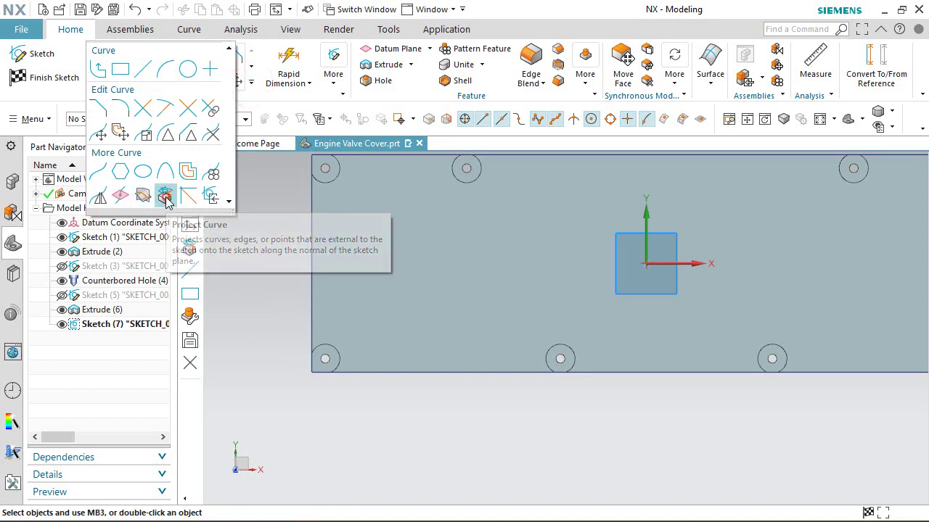
{"action": "left_click", "coordinate": [165, 196]}
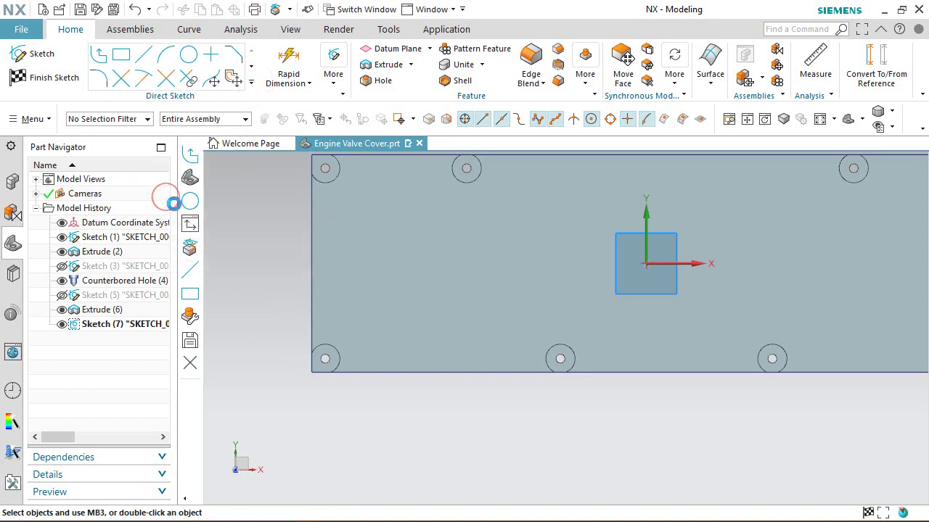
{"action": "left_click", "coordinate": [312, 247]}
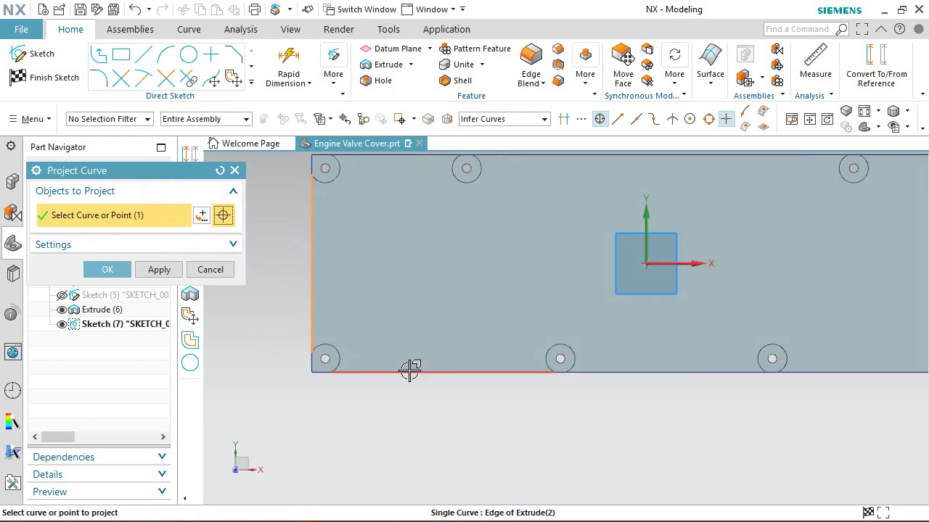
{"action": "left_click", "coordinate": [409, 372]}
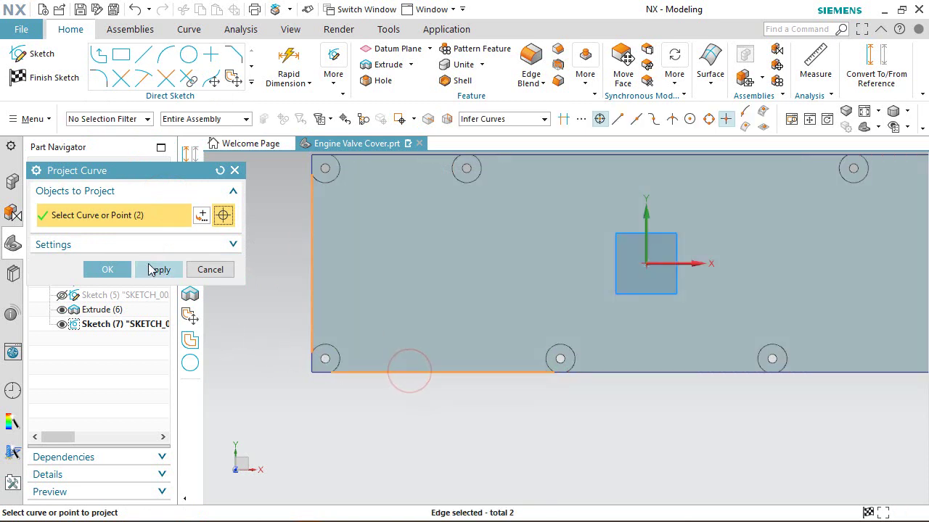
{"action": "left_click", "coordinate": [107, 269]}
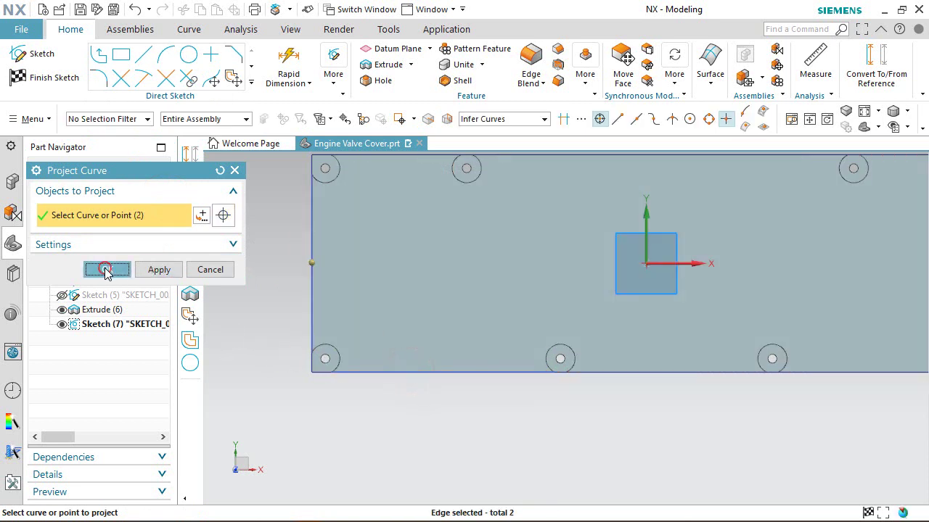
Convert both projected edge lines to reference geometry
{"action": "left_click", "coordinate": [311, 209]}
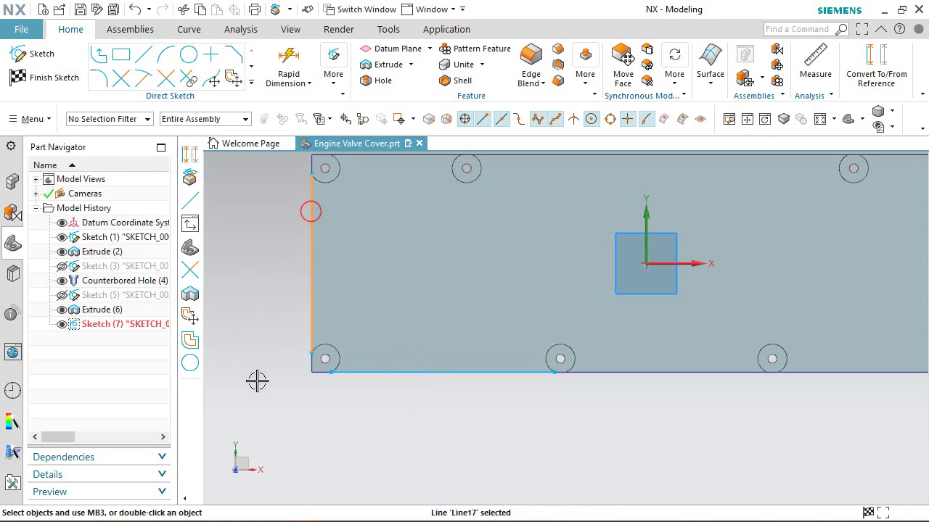
{"action": "left_click", "coordinate": [431, 373]}
{"action": "left_click", "coordinate": [875, 70]}
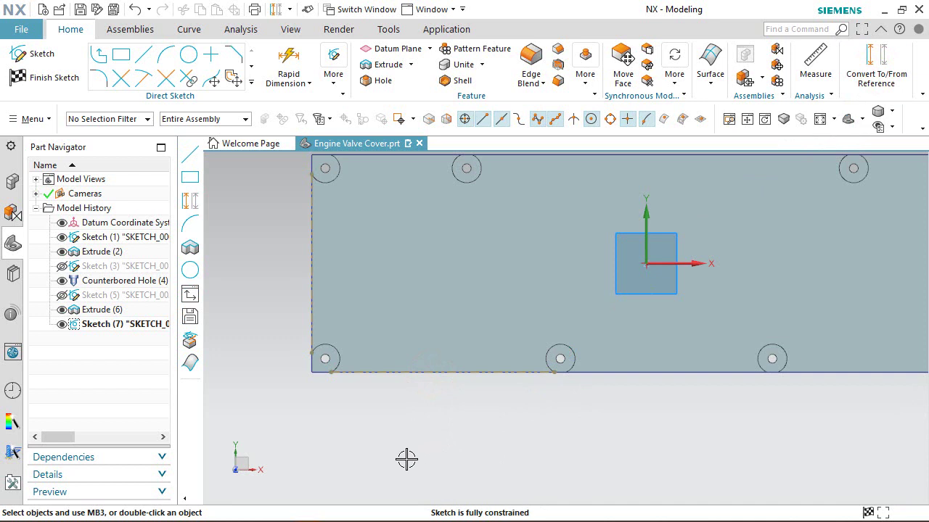
Draw a two-point rectangle about 55 mm high on the lower reference line, between the two leftmost lower holes
{"action": "left_click", "coordinate": [122, 56]}
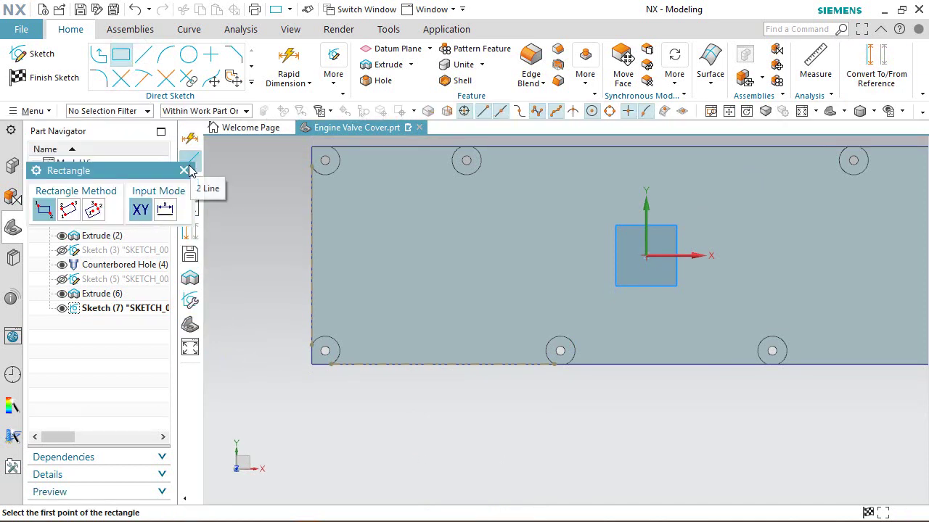
{"action": "left_click", "coordinate": [475, 360]}
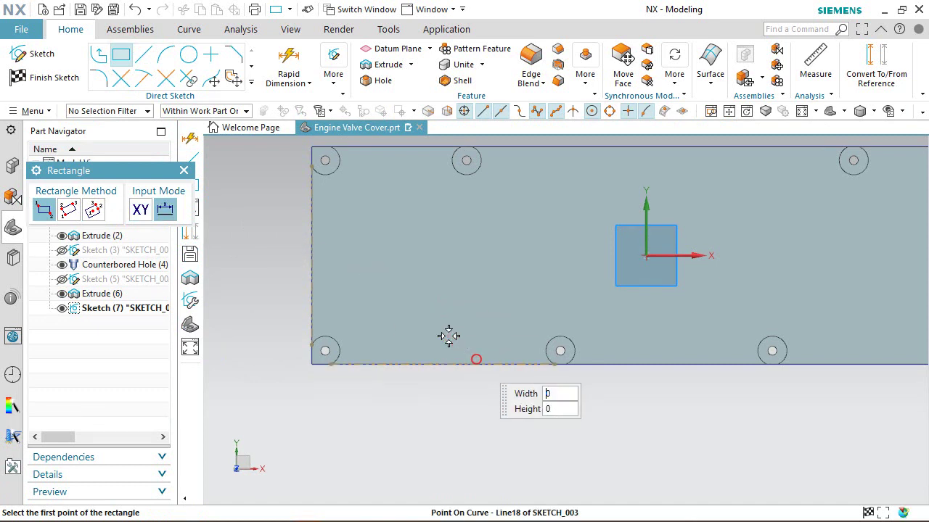
{"action": "left_click", "coordinate": [391, 292]}
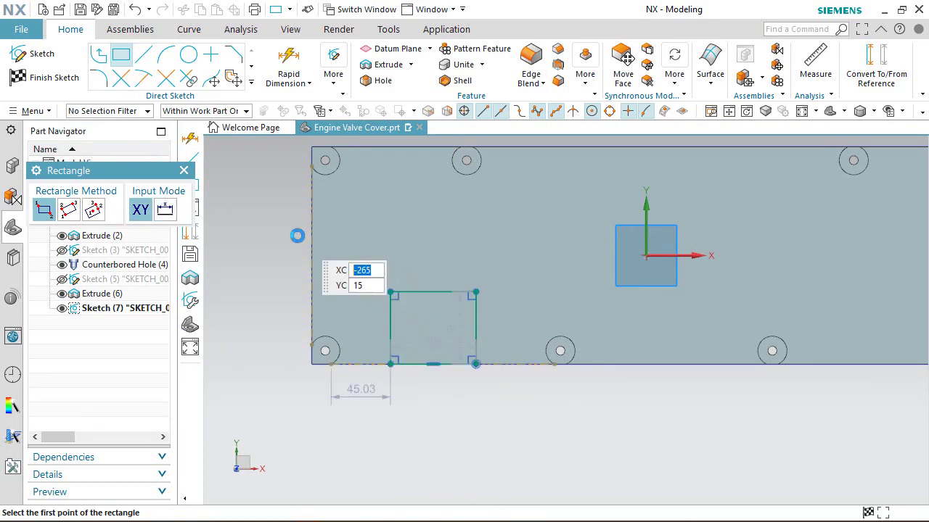
{"action": "left_click", "coordinate": [184, 171]}
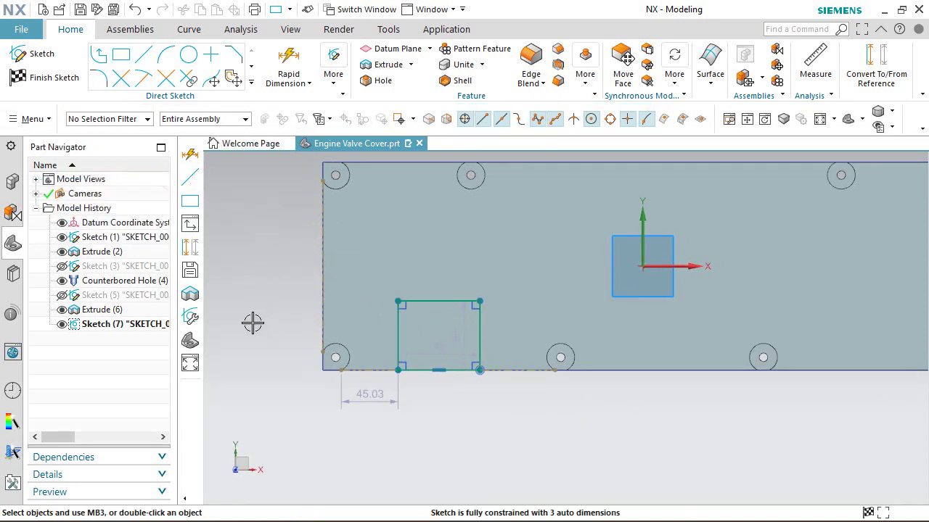
Move the rectangle's height dimension outside the rectangle and set the height to 22.65 mm
{"action": "left_click_drag", "start_coordinate": [456, 337], "coordinate": [513, 340]}
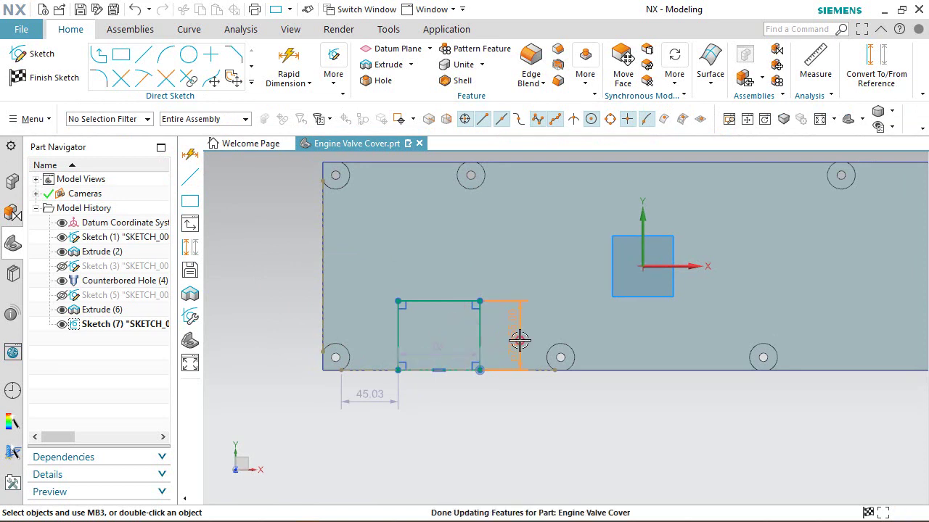
{"action": "double_click", "coordinate": [520, 341]}
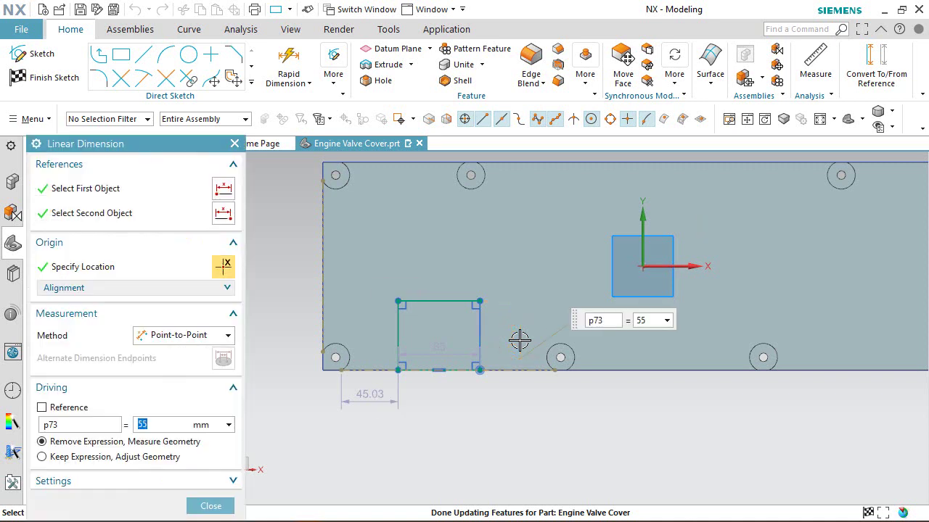
{"action": "double_click", "coordinate": [655, 326]}
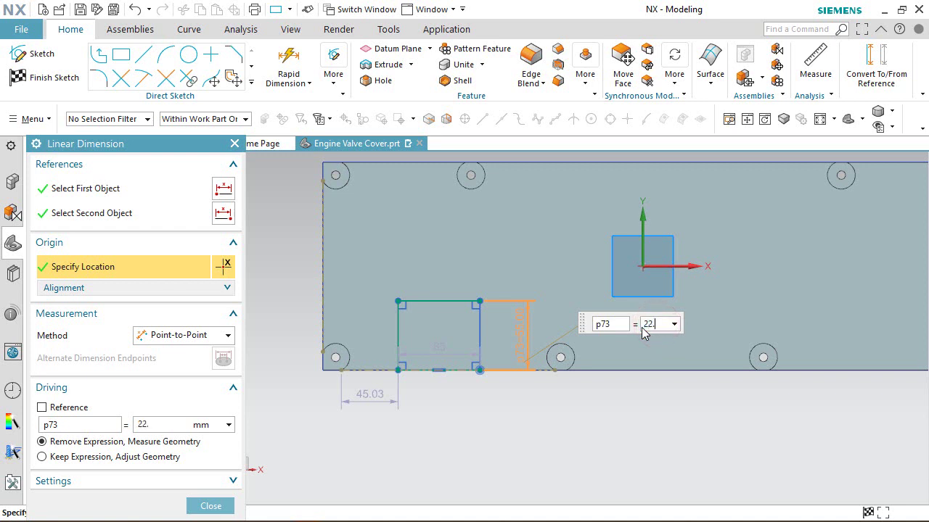
{"action": "key", "text": "Return"}
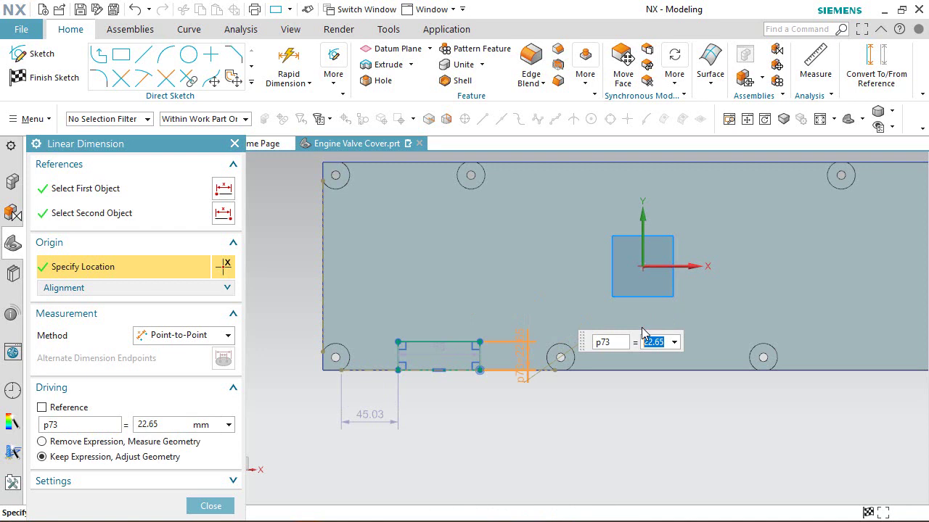
{"action": "middle_click", "coordinate": [438, 355]}
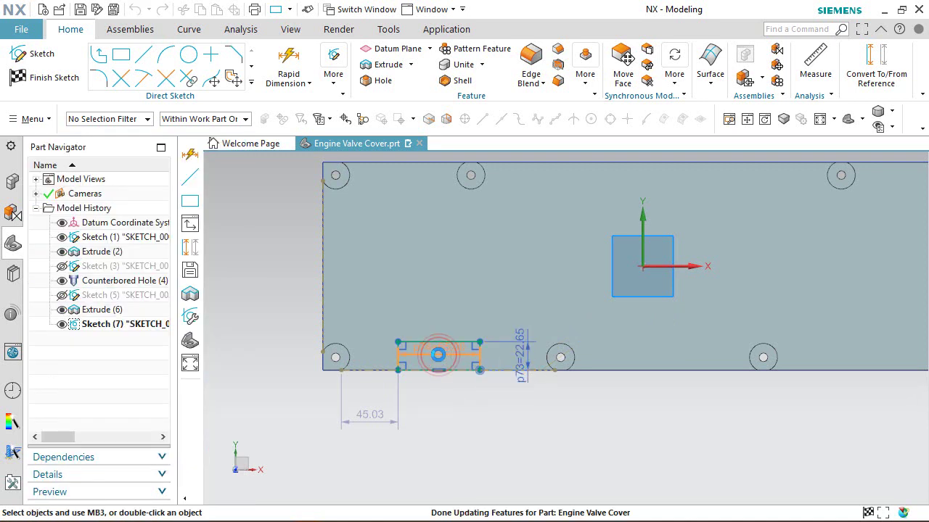
Set the rectangle's width to 40.64 mm
{"action": "double_click", "coordinate": [438, 355]}
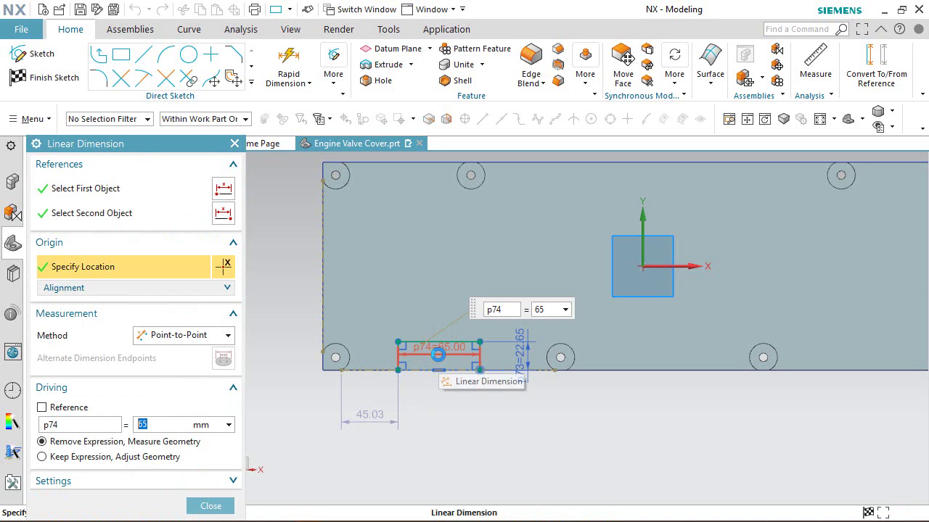
{"action": "type", "text": "40.64"}
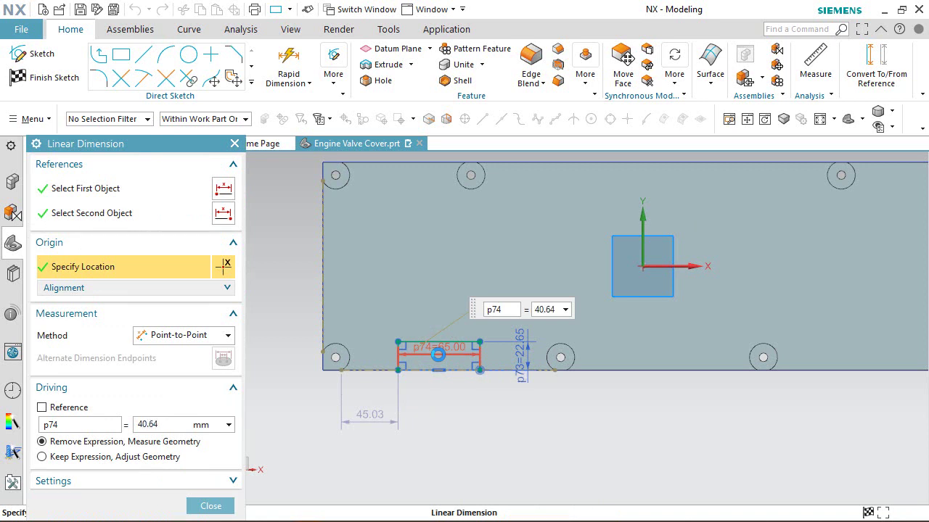
{"action": "key", "text": "Return"}
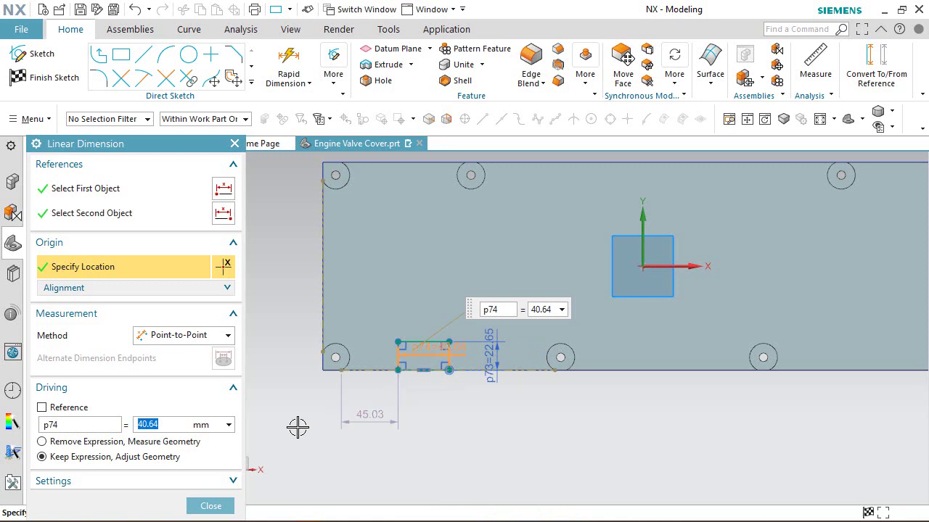
{"action": "left_click", "coordinate": [216, 507]}
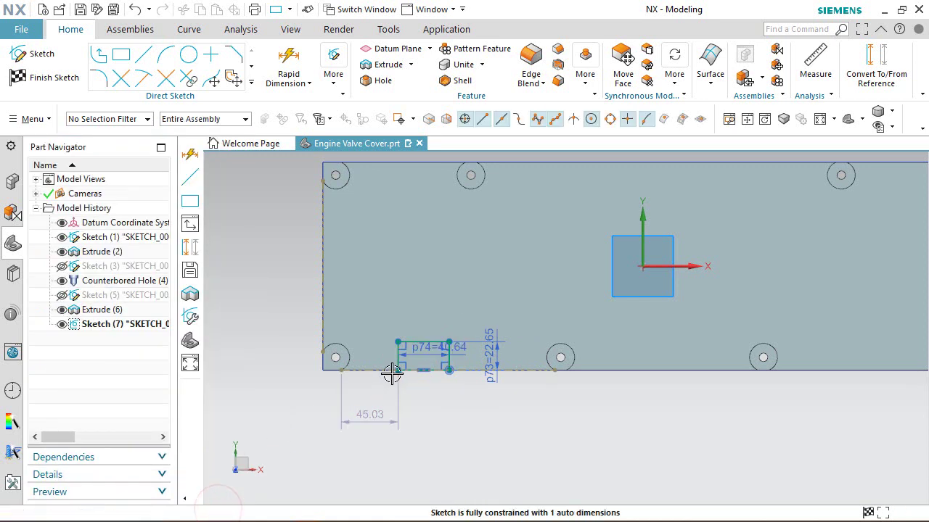
Reposition the height dimension to the left of the rectangle and the width dimension above it
{"action": "scroll", "coordinate": [391, 373], "scroll_direction": "up", "scroll_amount": 4}
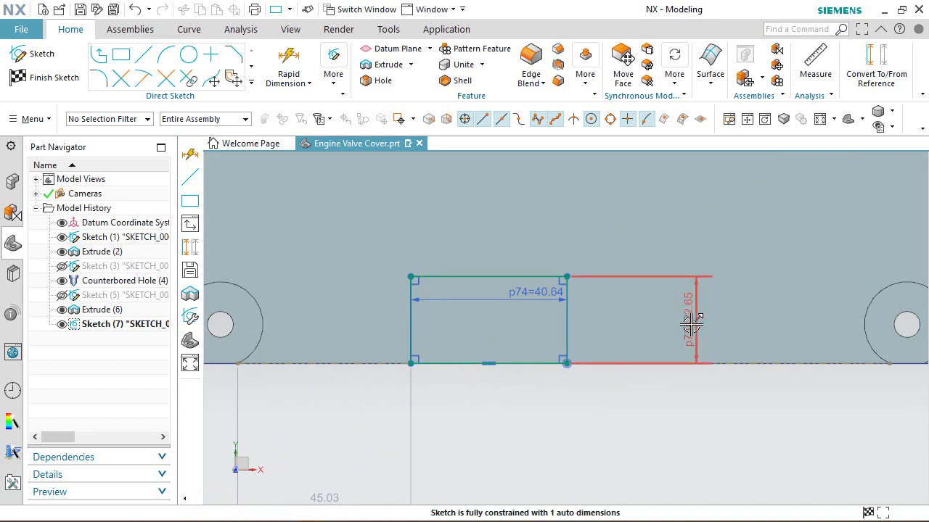
{"action": "mouse_move", "coordinate": [691, 324]}
{"action": "left_mouse_down"}
{"action": "mouse_move", "coordinate": [447, 350]}
{"action": "mouse_move", "coordinate": [336, 342]}
{"action": "mouse_move", "coordinate": [349, 400]}
{"action": "left_mouse_up"}
{"action": "left_click_drag", "start_coordinate": [520, 296], "coordinate": [469, 225]}
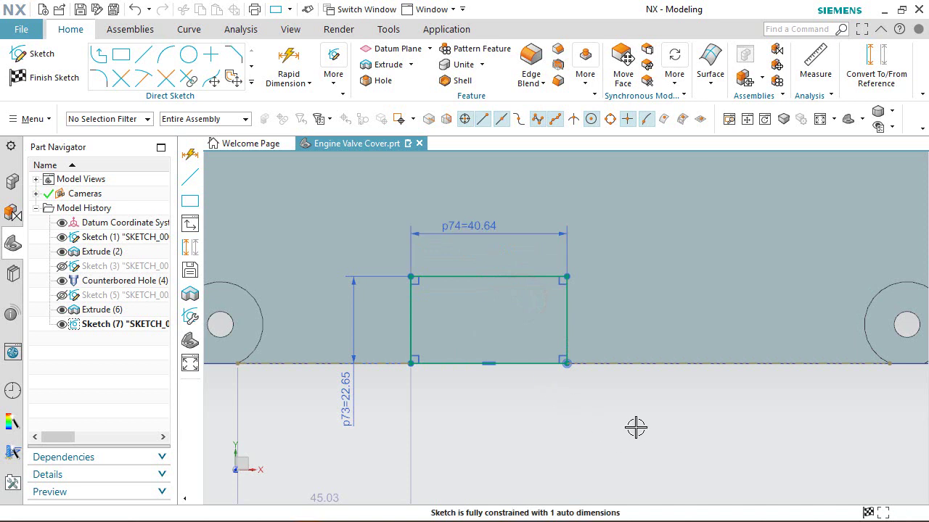
Convert the rectangle's upper and lower horizontal lines to reference geometry
{"action": "left_click", "coordinate": [520, 277]}
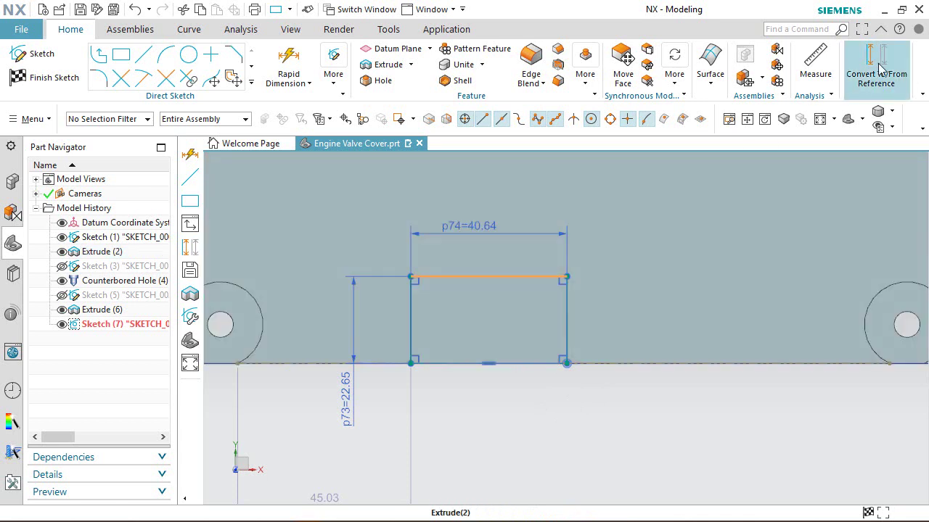
{"action": "left_click", "coordinate": [877, 61]}
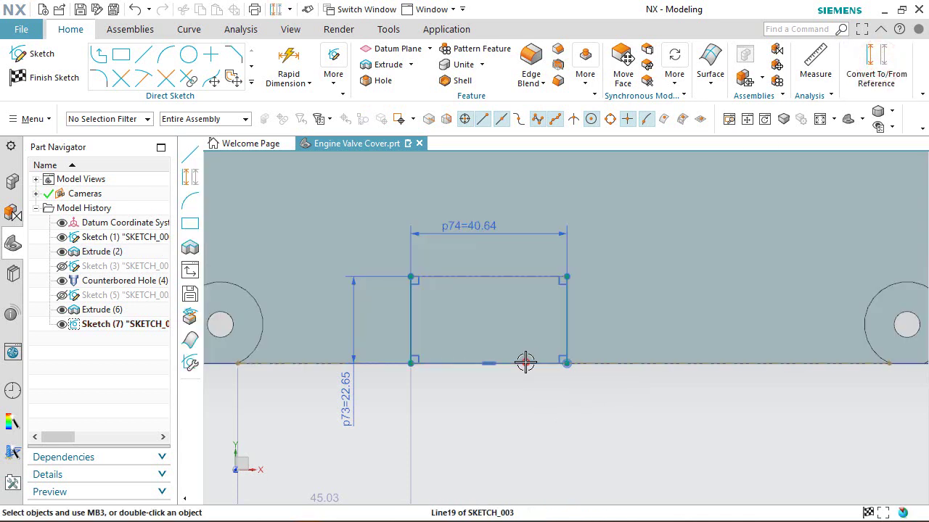
{"action": "left_click", "coordinate": [525, 362]}
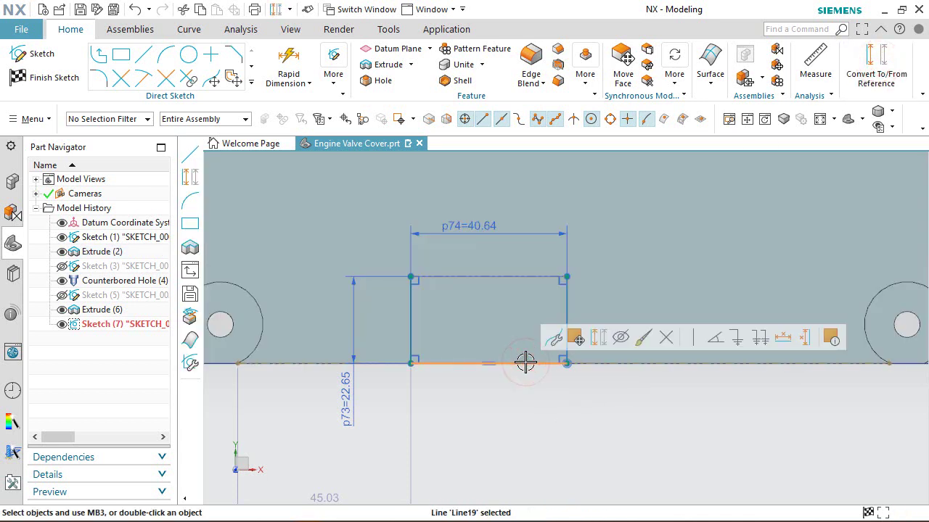
{"action": "left_click", "coordinate": [598, 337]}
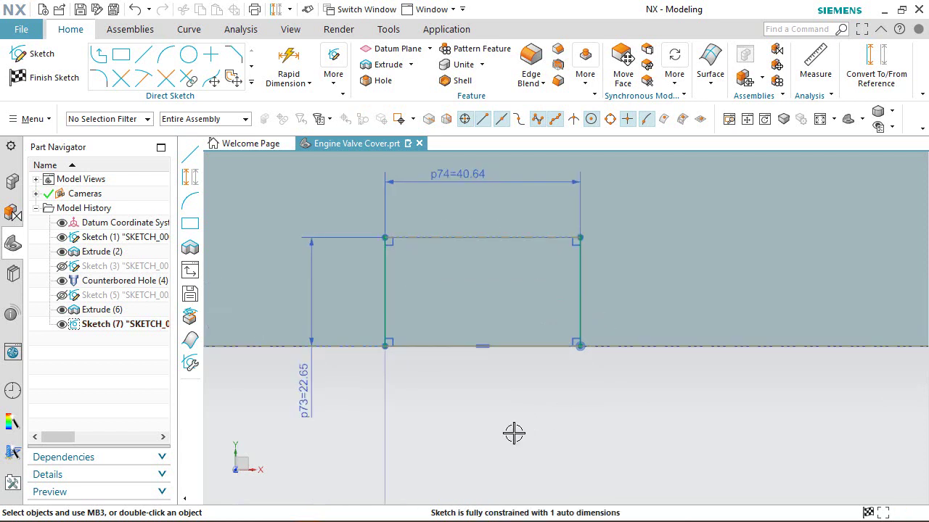
Dimension the distance from the block's left edge to the midpoint of the rectangle's lower line as 120.65 mm
{"action": "scroll", "coordinate": [514, 433], "scroll_direction": "up", "scroll_amount": 2}
{"action": "scroll", "coordinate": [515, 432], "scroll_direction": "up", "scroll_amount": 1}
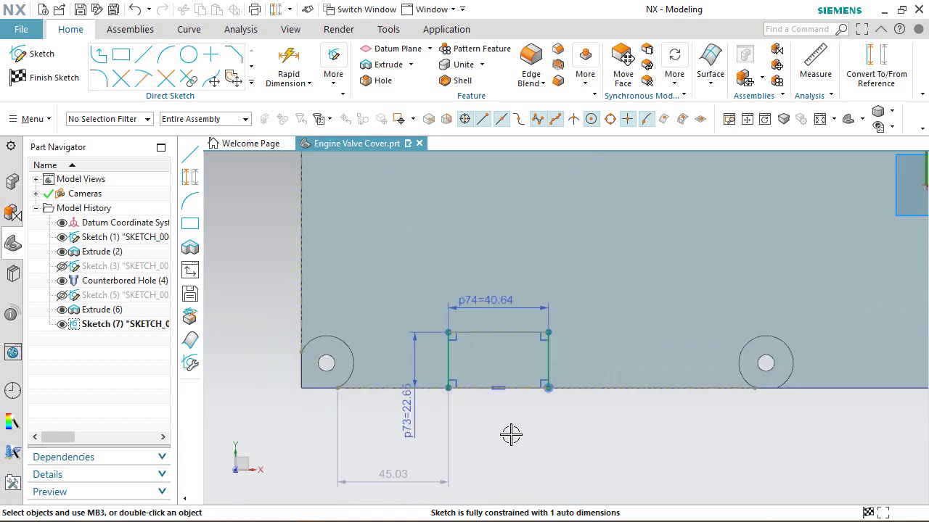
{"action": "left_click", "coordinate": [289, 64]}
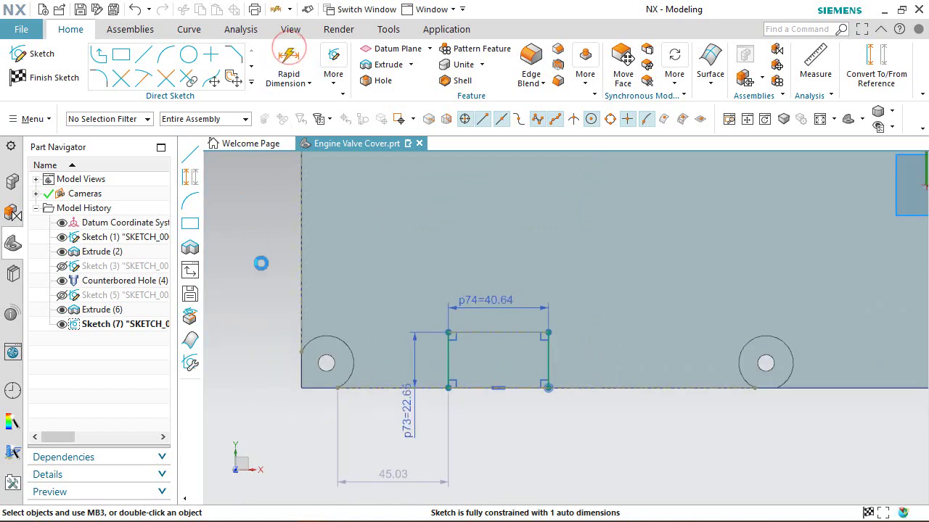
{"action": "left_click", "coordinate": [495, 381]}
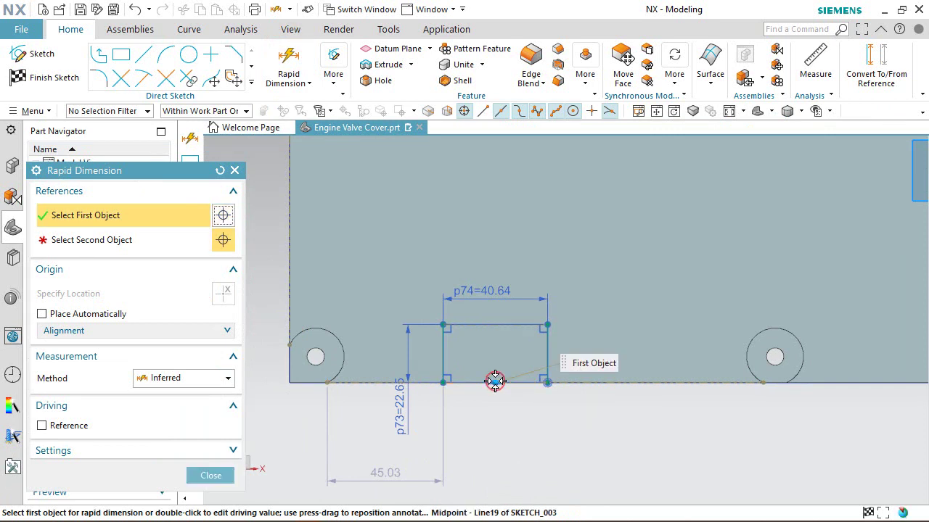
{"action": "left_click", "coordinate": [290, 261]}
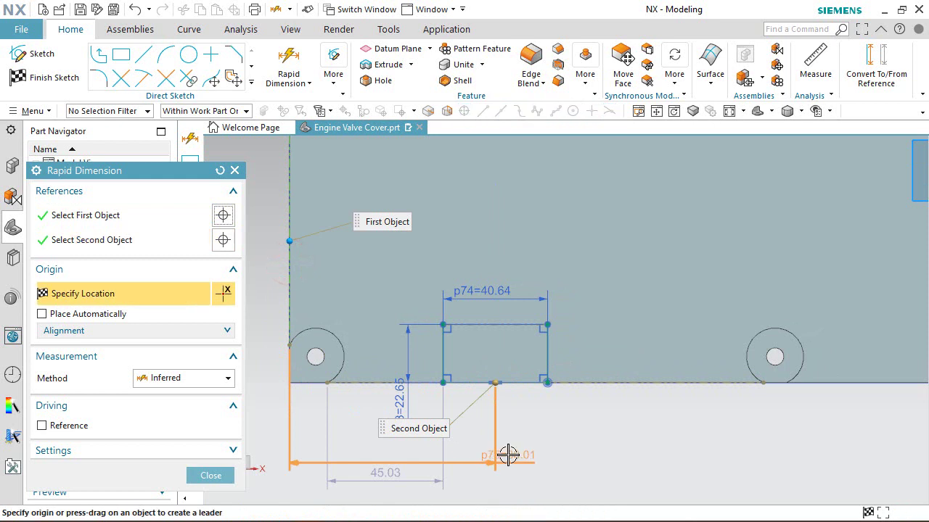
{"action": "left_click", "coordinate": [535, 464]}
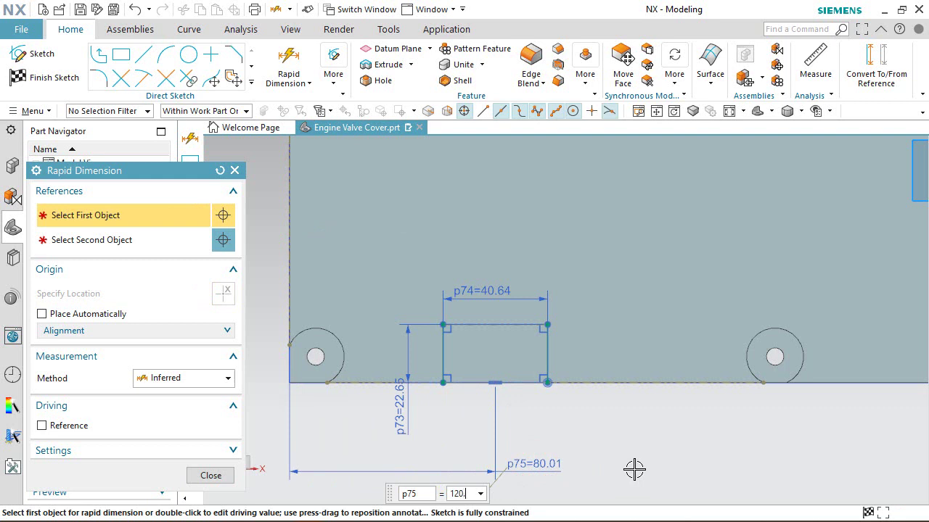
{"action": "key", "text": "Return"}
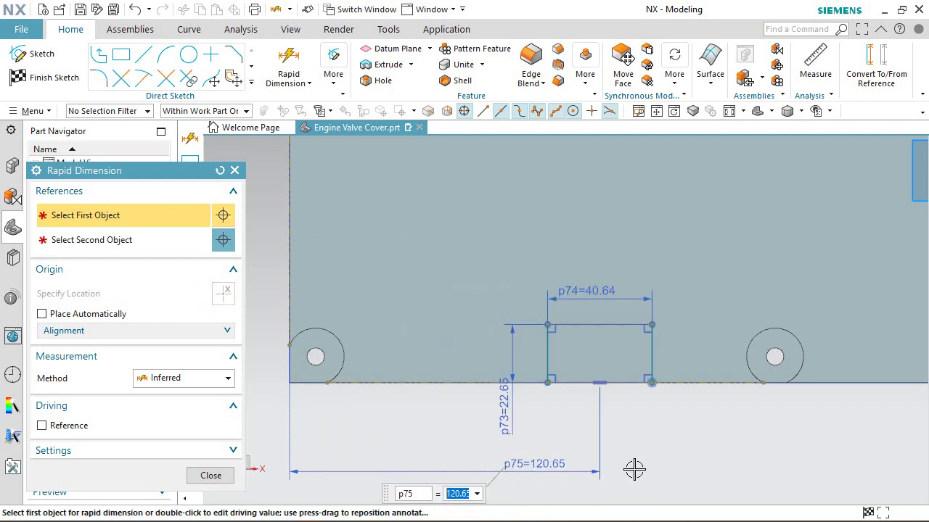
{"action": "left_click", "coordinate": [213, 475]}
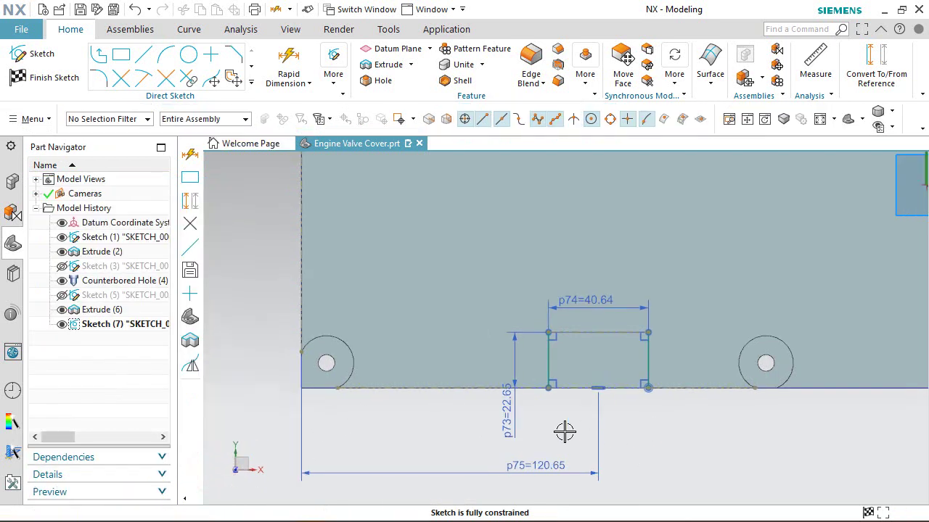
Draw a three-point arc bulging upward between the rectangle's two upper corners, with a radius of about 20.3 mm
{"action": "scroll", "coordinate": [441, 423], "scroll_direction": "down", "scroll_amount": 1}
{"action": "scroll", "coordinate": [406, 417], "scroll_direction": "up", "scroll_amount": 1}
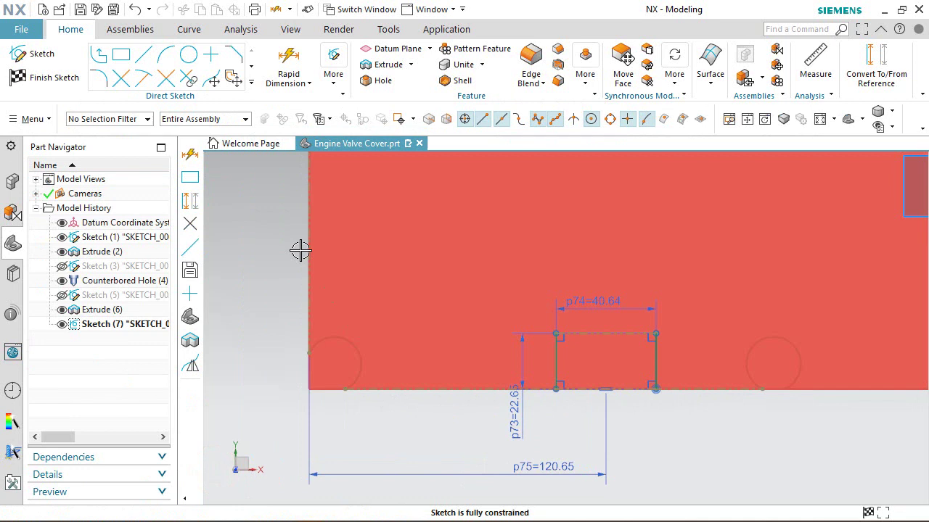
{"action": "left_click", "coordinate": [167, 55]}
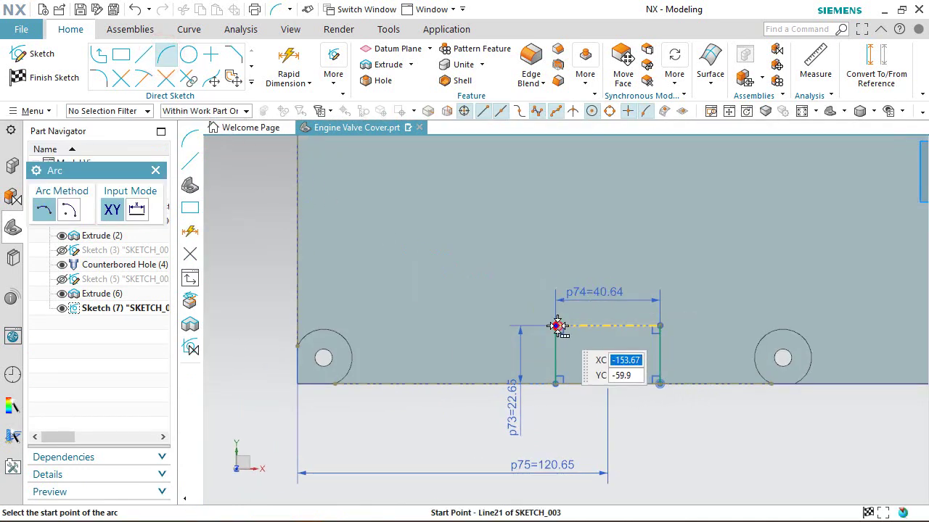
{"action": "left_click", "coordinate": [556, 326]}
{"action": "left_click", "coordinate": [611, 337]}
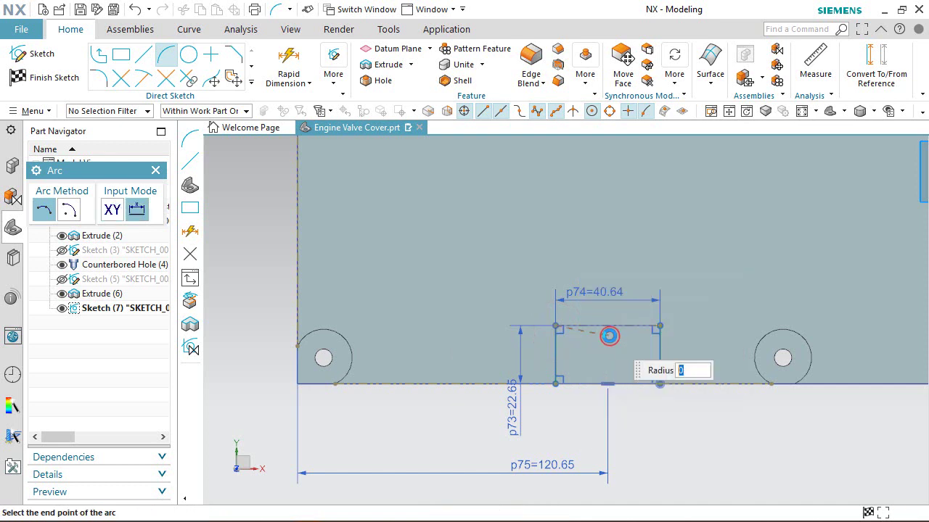
{"action": "left_click", "coordinate": [660, 327]}
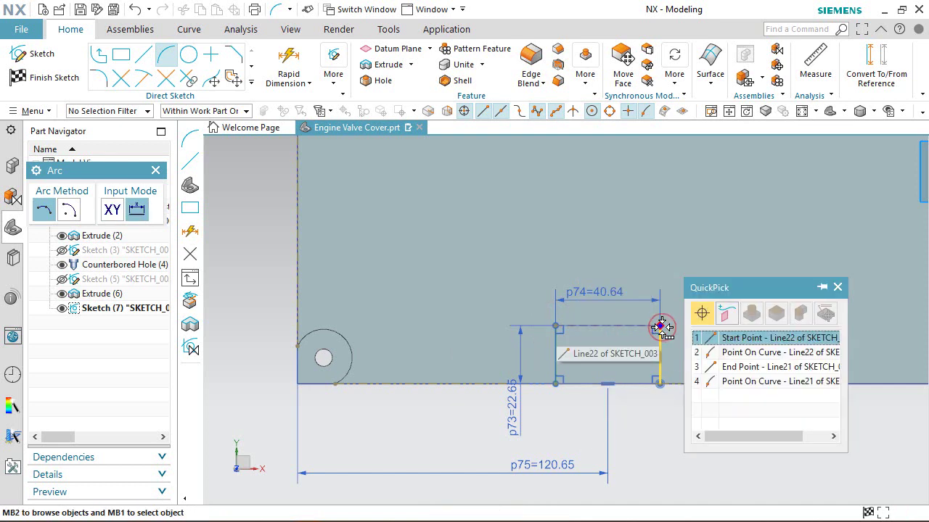
{"action": "left_click", "coordinate": [698, 335]}
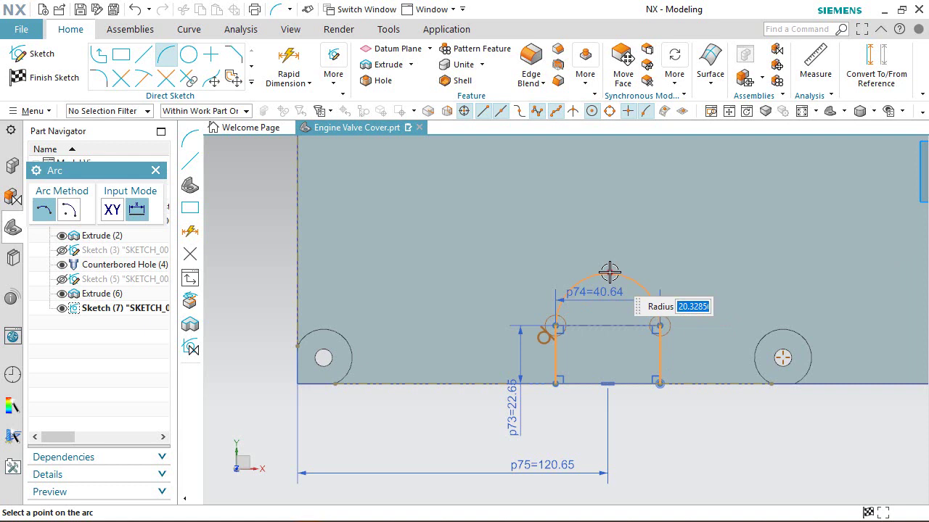
{"action": "left_click", "coordinate": [609, 272]}
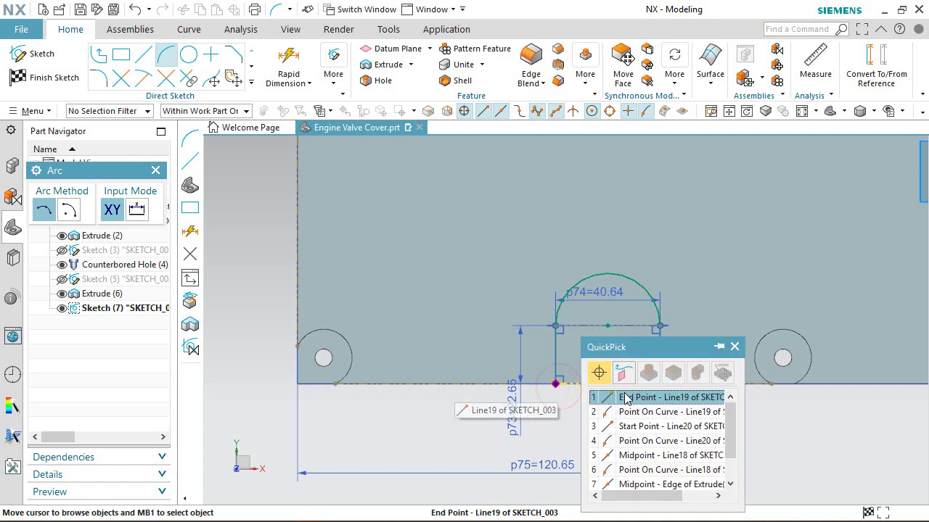
Draw a three-point arc bulging downward between the rectangle's two lower corners, with a radius of about 20.4 mm
{"action": "left_click", "coordinate": [556, 385]}
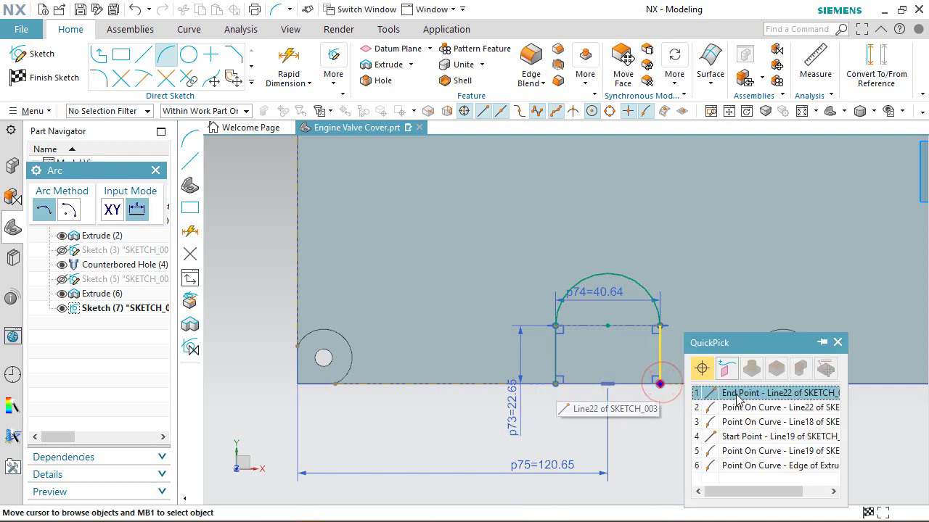
{"action": "left_click", "coordinate": [660, 381]}
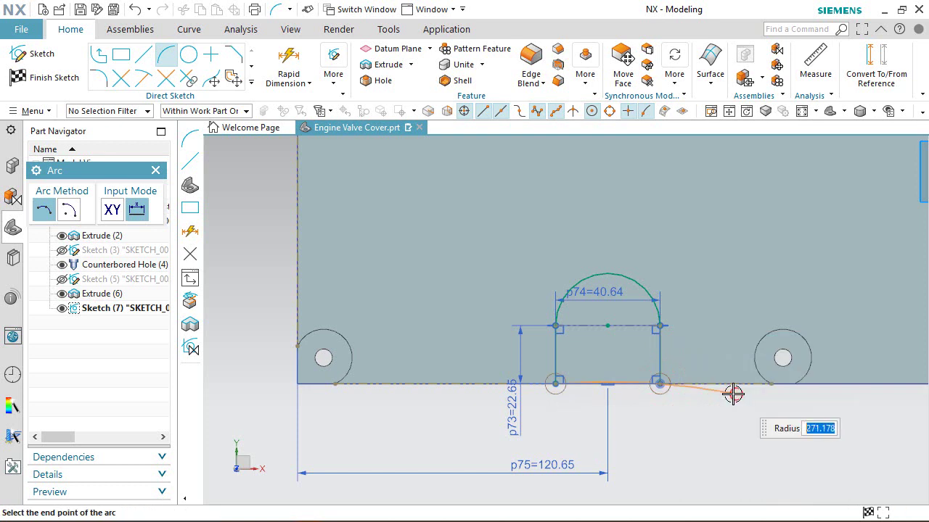
{"action": "left_click", "coordinate": [655, 386]}
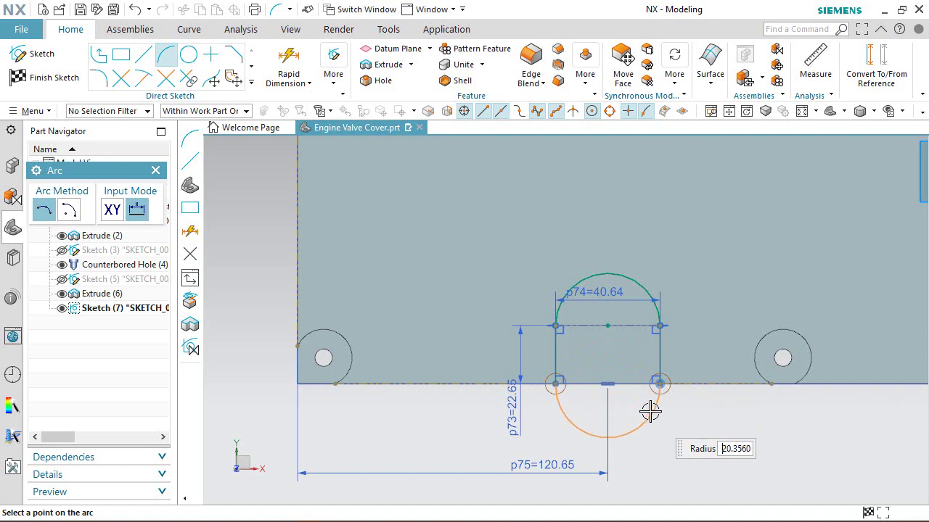
{"action": "left_click", "coordinate": [650, 411]}
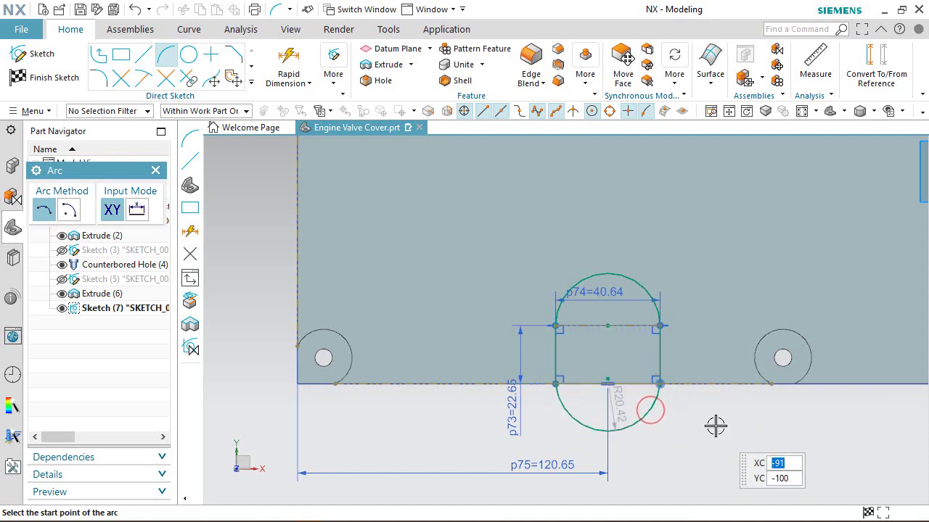
{"action": "right_click", "coordinate": [701, 420]}
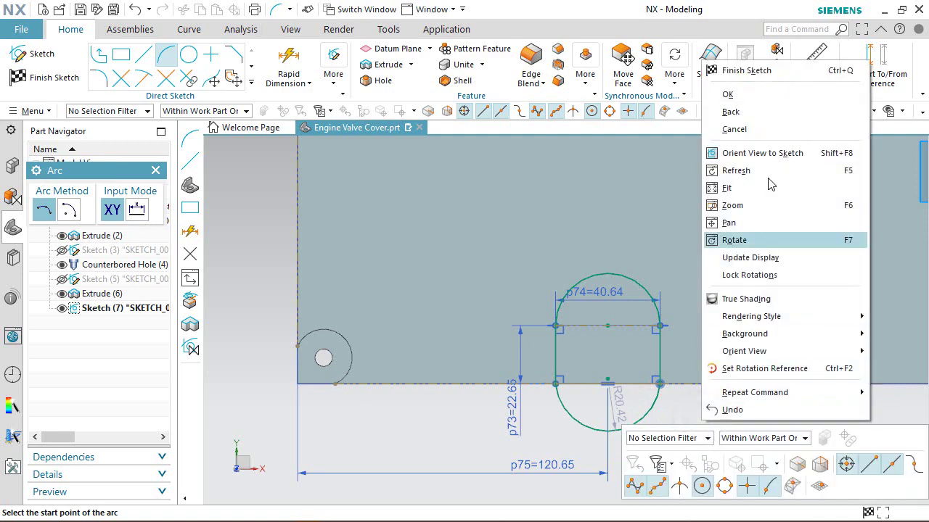
{"action": "left_click", "coordinate": [740, 93]}
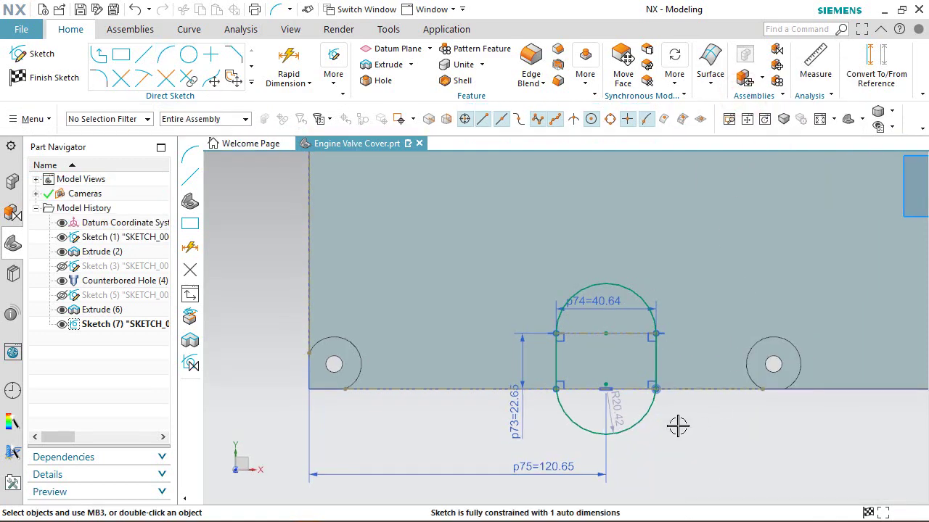
Make the lower arc tangent to the slot's right vertical line
{"action": "left_click", "coordinate": [655, 414]}
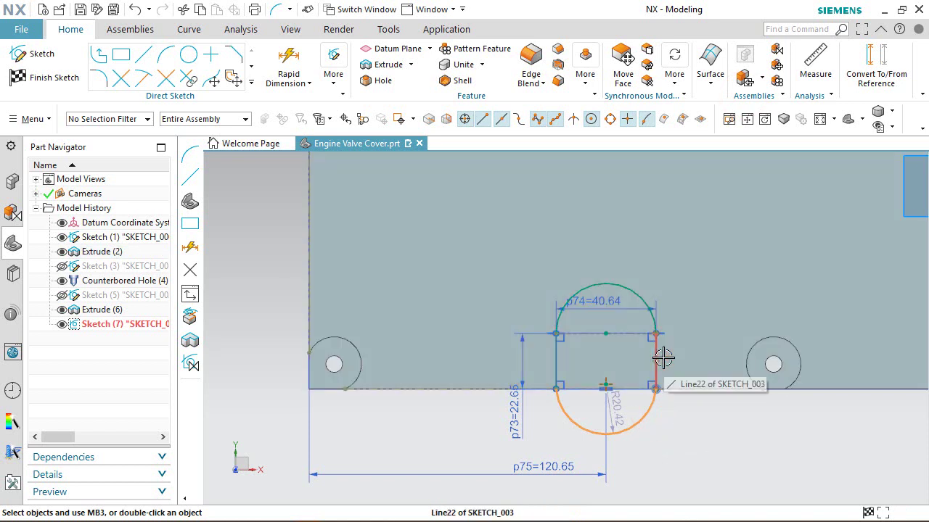
{"action": "left_click", "coordinate": [664, 357]}
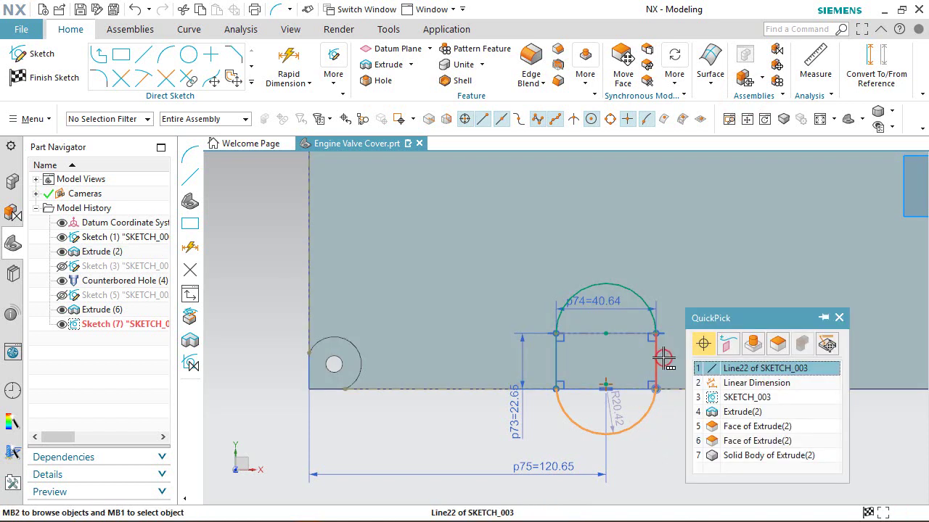
{"action": "left_click", "coordinate": [733, 367]}
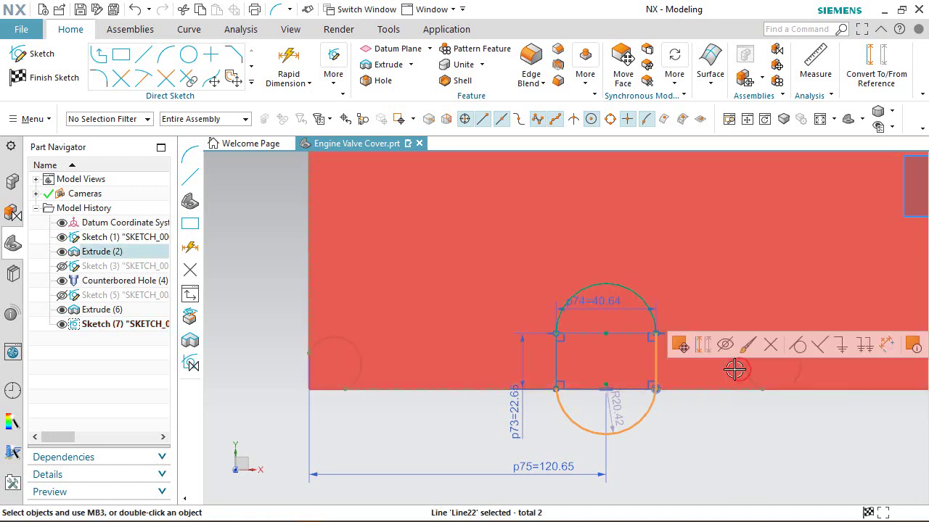
{"action": "left_click", "coordinate": [795, 347]}
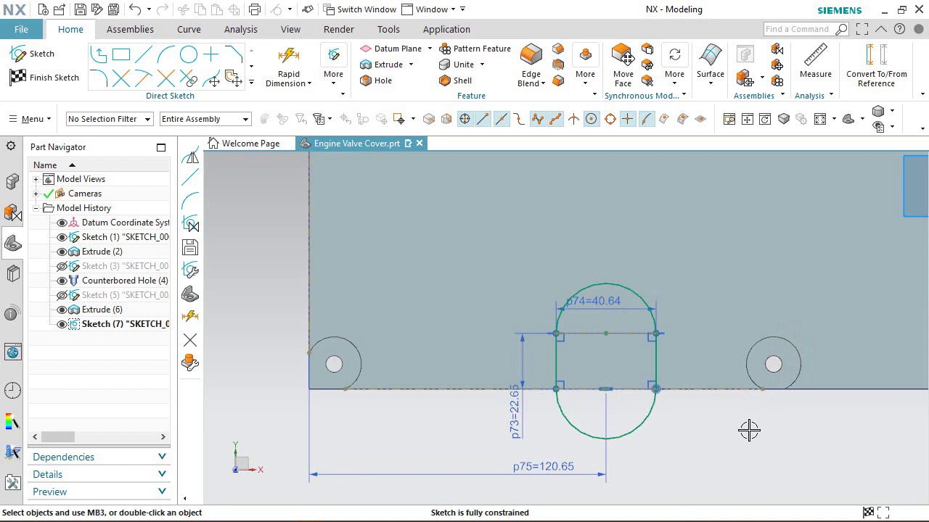
Set up a linear curve pattern of the whole slot profile, using the block's lower edge line as the direction
{"action": "scroll", "coordinate": [740, 438], "scroll_direction": "down", "scroll_amount": 4}
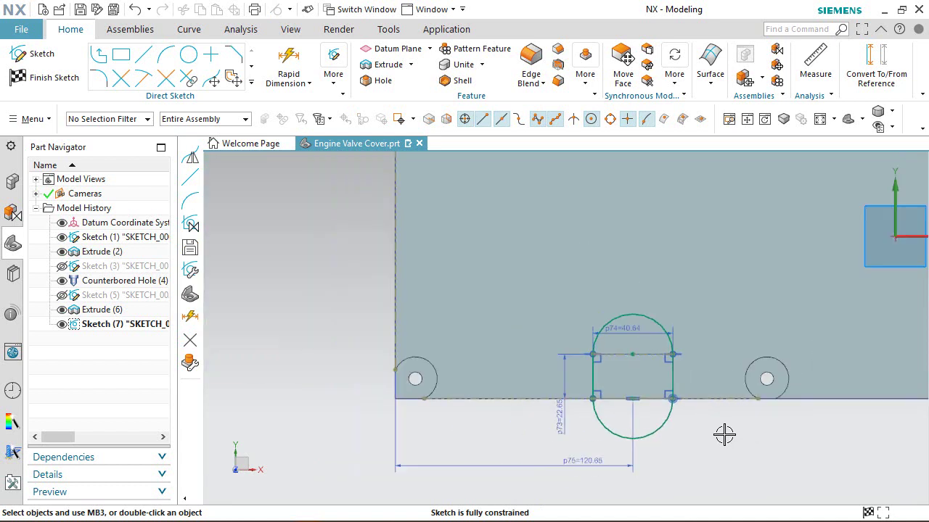
{"action": "right_click", "coordinate": [358, 383]}
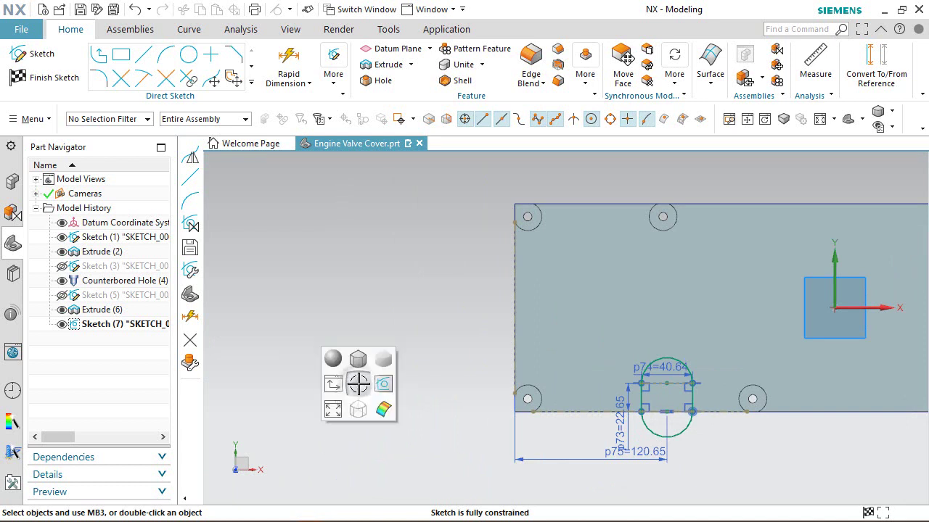
{"action": "left_click", "coordinate": [332, 409]}
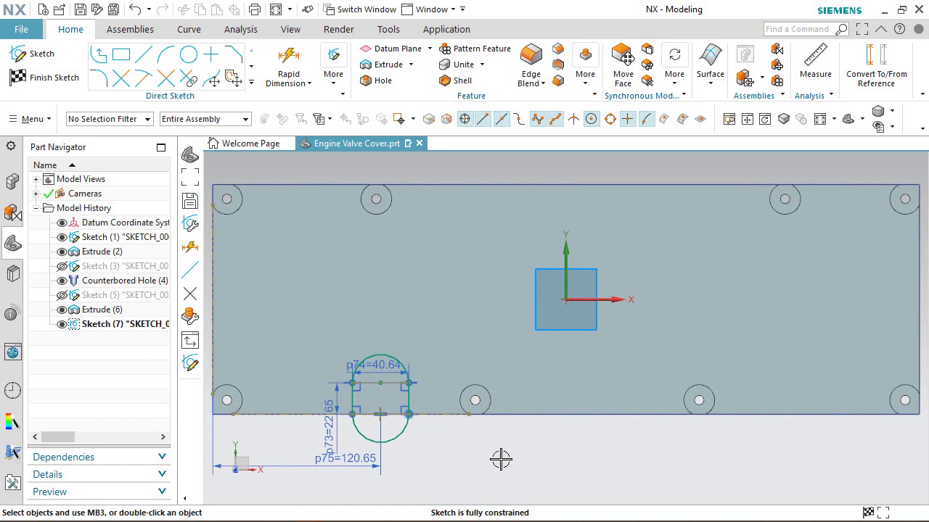
{"action": "left_click", "coordinate": [249, 82]}
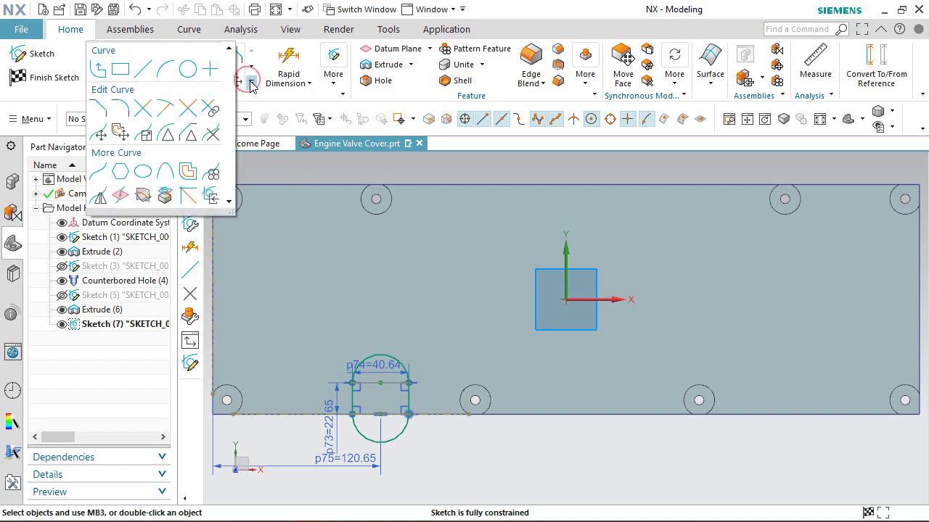
{"action": "left_click", "coordinate": [211, 176]}
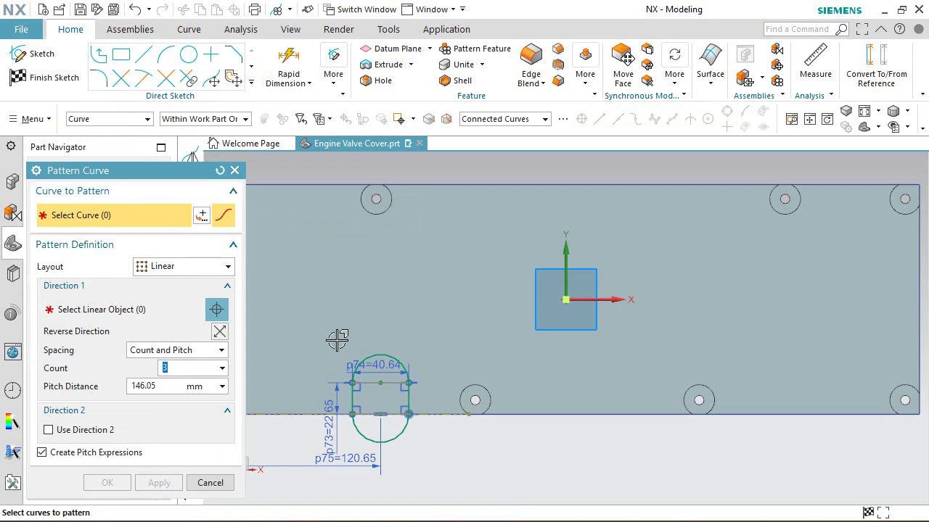
{"action": "left_click_drag", "start_coordinate": [336, 340], "coordinate": [425, 455]}
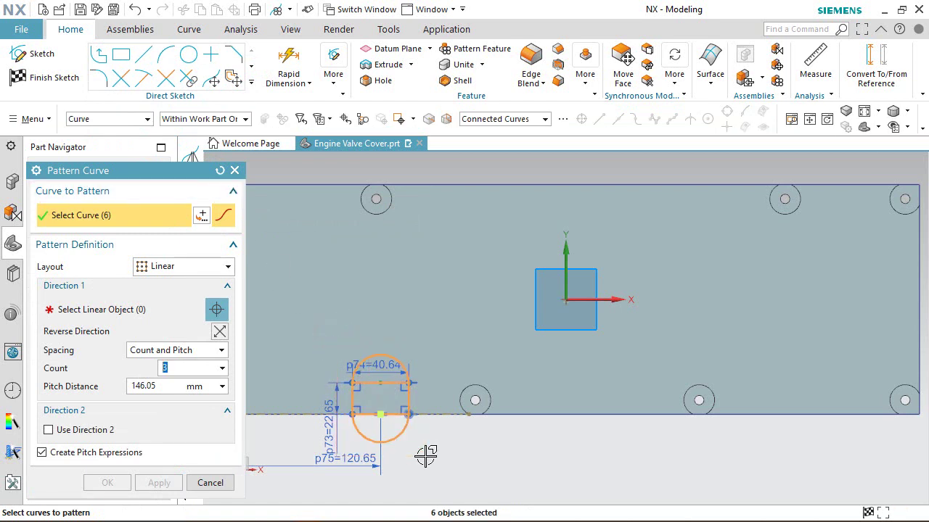
{"action": "left_click", "coordinate": [138, 309]}
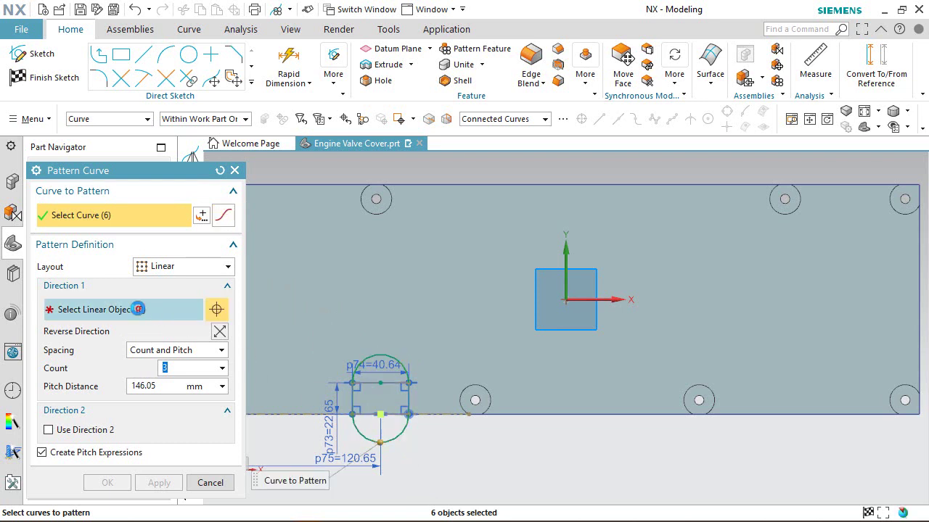
{"action": "left_click", "coordinate": [293, 414]}
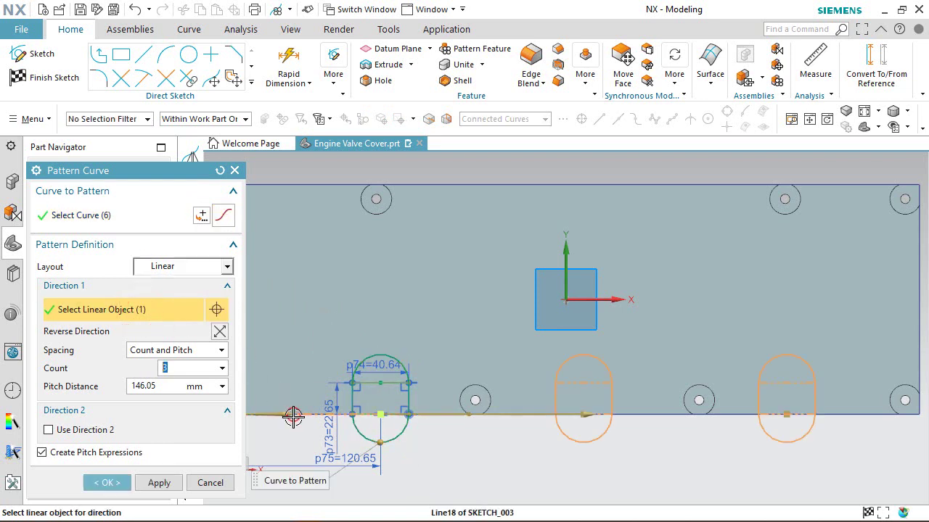
Create the slot pattern with a count of 3 and a pitch distance of 146.05 mm
{"action": "left_click", "coordinate": [167, 388]}
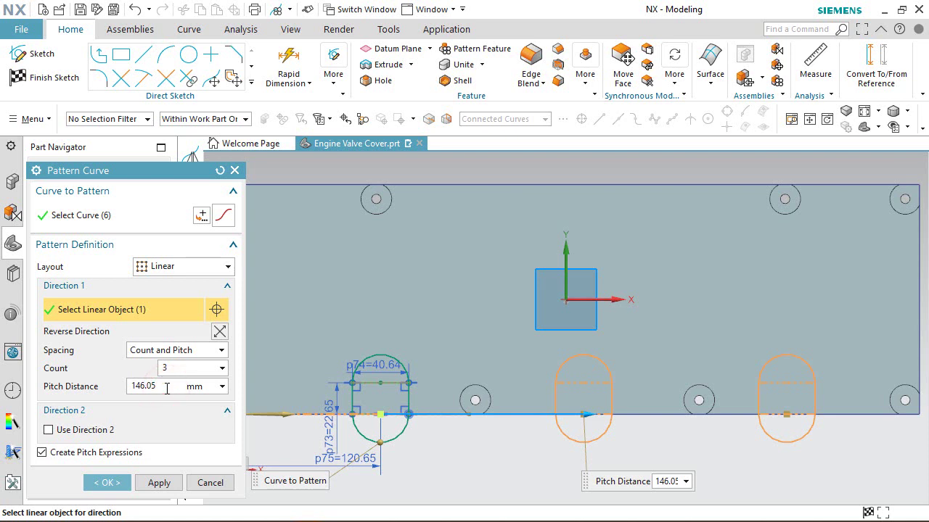
{"action": "left_click", "coordinate": [177, 373]}
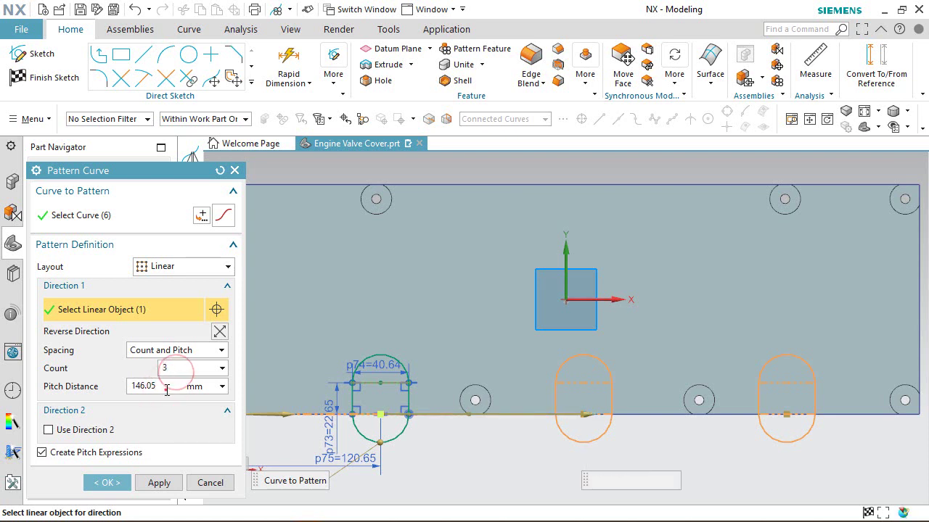
{"action": "left_click", "coordinate": [166, 389]}
{"action": "type", "text": "1"}
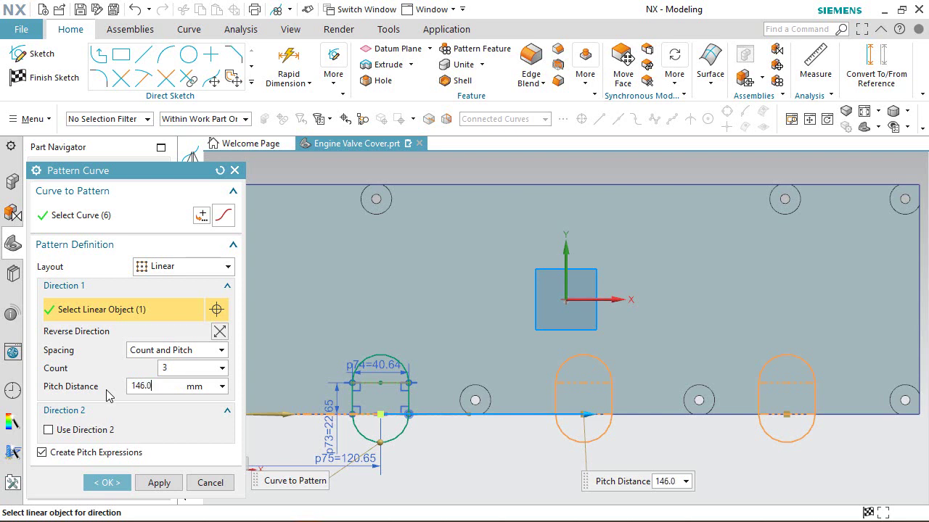
{"action": "key", "text": "ctrl+a"}
{"action": "left_click", "coordinate": [106, 483]}
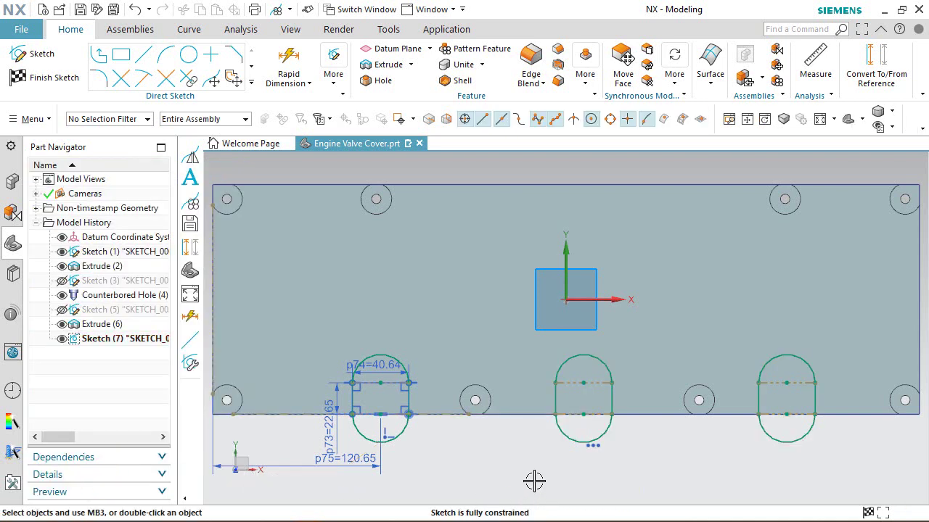
Finish the sketch and extrude the three slot profiles downward Through All, subtracting them from the block
{"action": "right_click", "coordinate": [534, 481]}
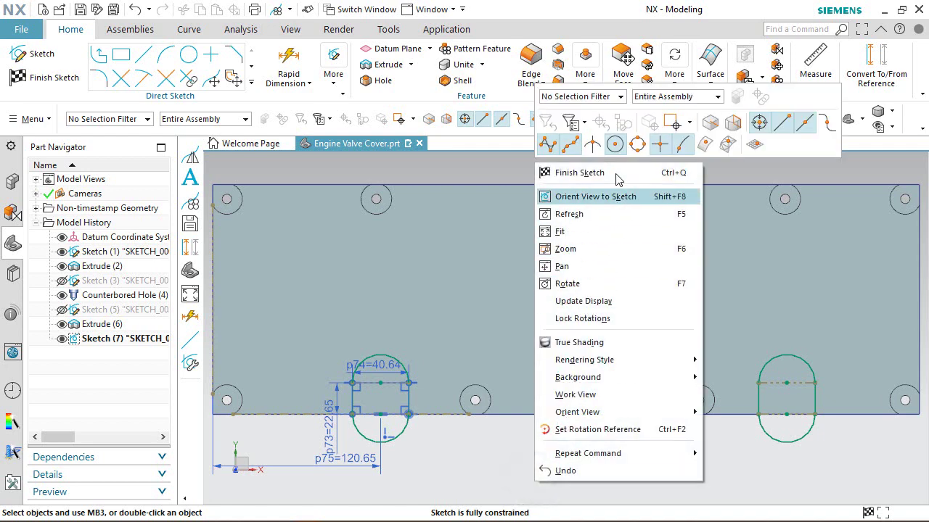
{"action": "left_click", "coordinate": [615, 173]}
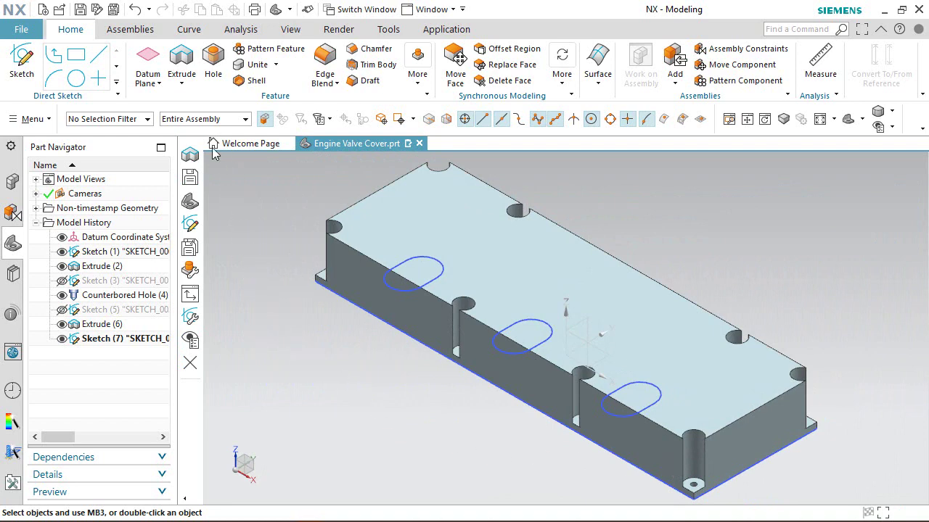
{"action": "left_click", "coordinate": [182, 64]}
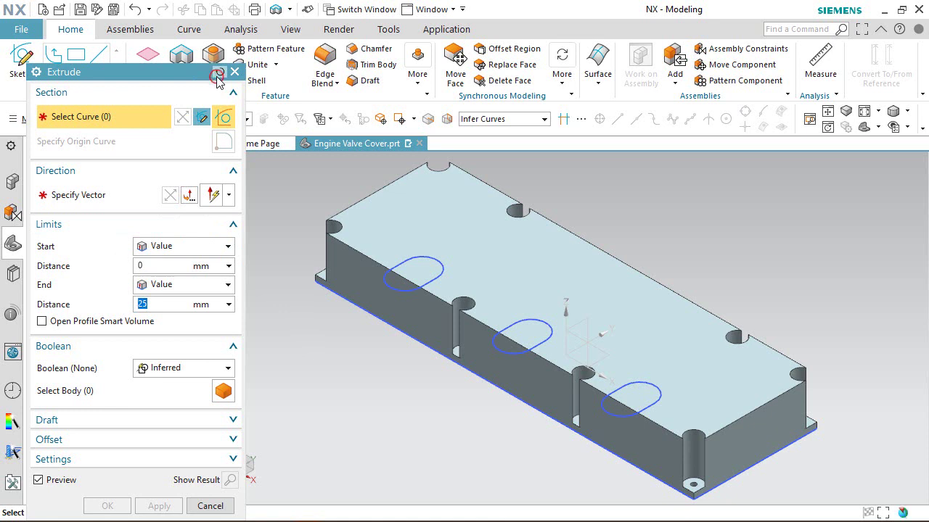
{"action": "left_click", "coordinate": [414, 258]}
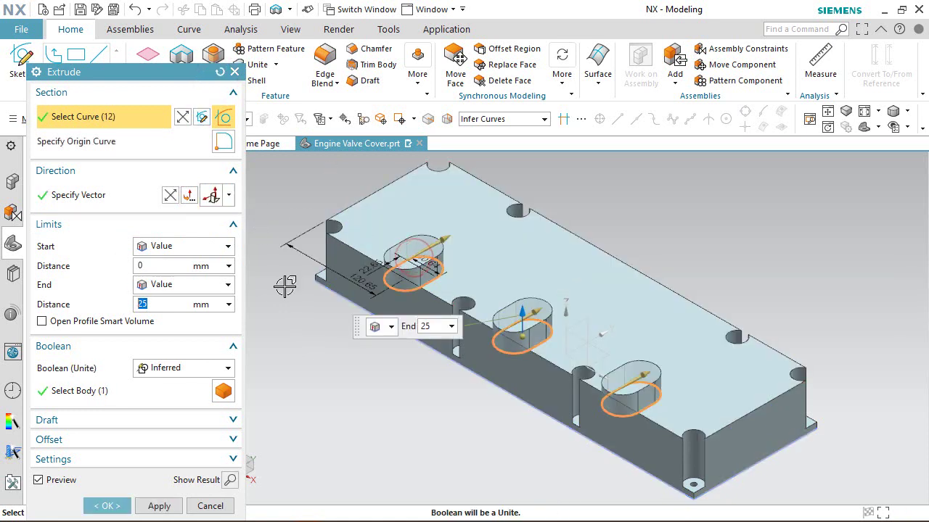
{"action": "left_click", "coordinate": [171, 195]}
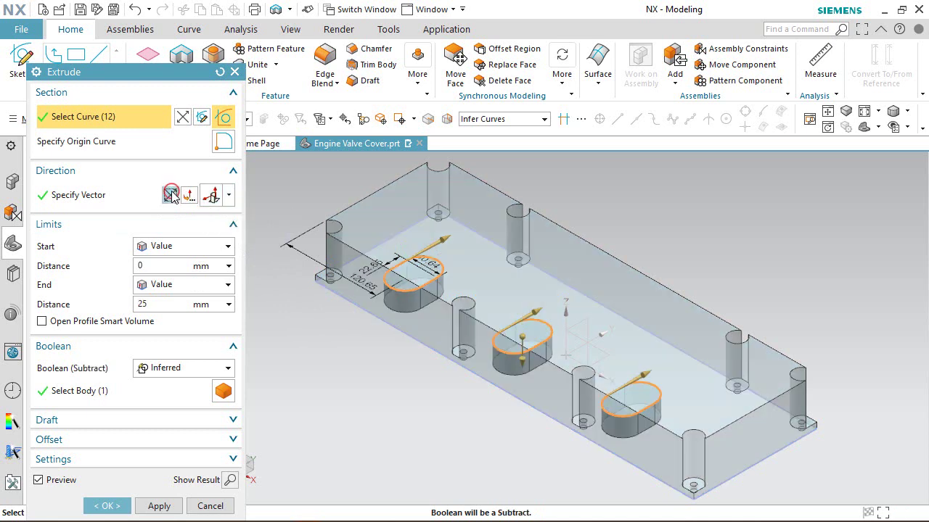
{"action": "left_click", "coordinate": [228, 285]}
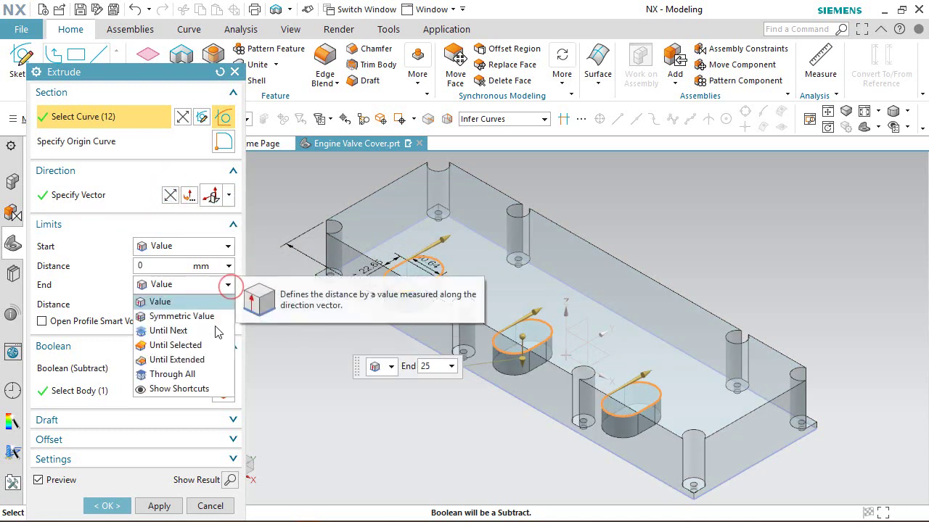
{"action": "left_click", "coordinate": [215, 376]}
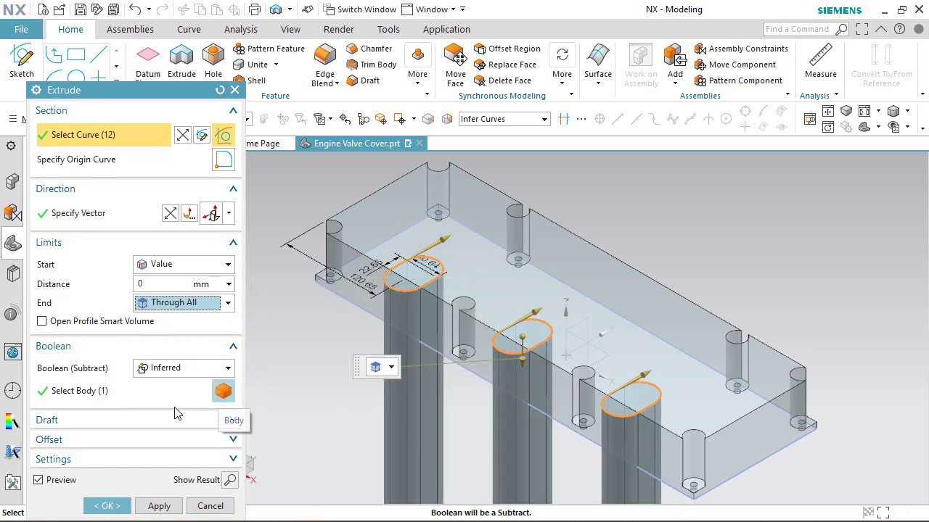
{"action": "left_click", "coordinate": [107, 507]}
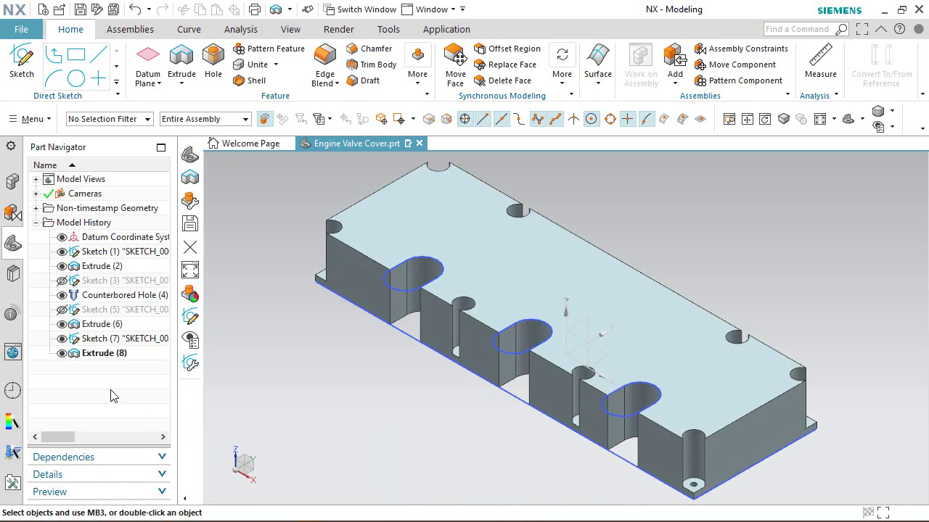
Hide Sketch (7) and Sketch (1), and save the part
{"action": "left_click", "coordinate": [62, 339]}
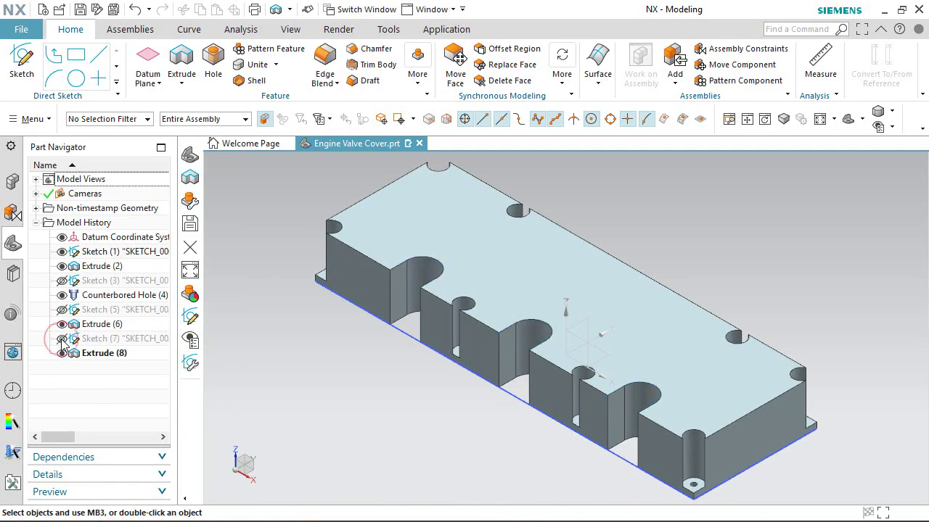
{"action": "left_click", "coordinate": [61, 252]}
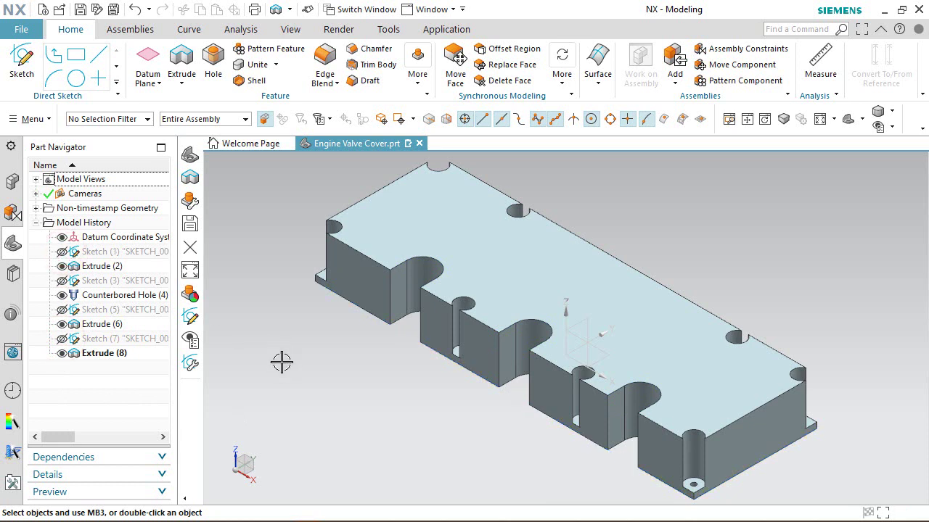
{"action": "left_click", "coordinate": [79, 10]}
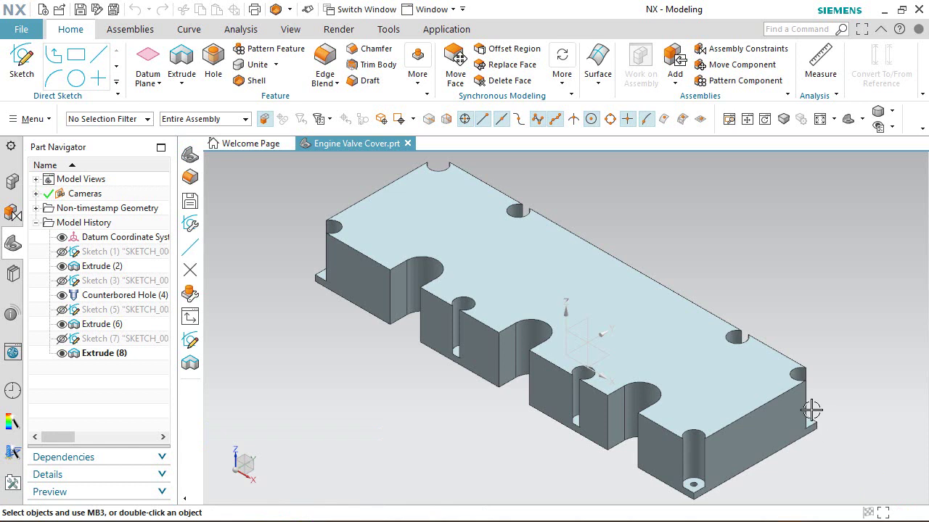
Set up a face draft with the Z axis as draw direction and the flange's upper face around the front corner hole as stationary face
{"action": "left_click", "coordinate": [367, 80]}
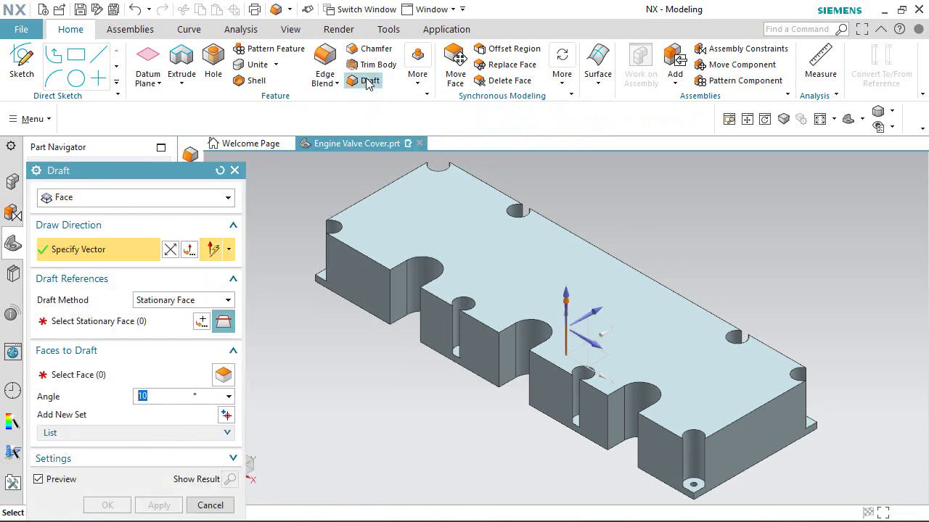
{"action": "left_click", "coordinate": [566, 285]}
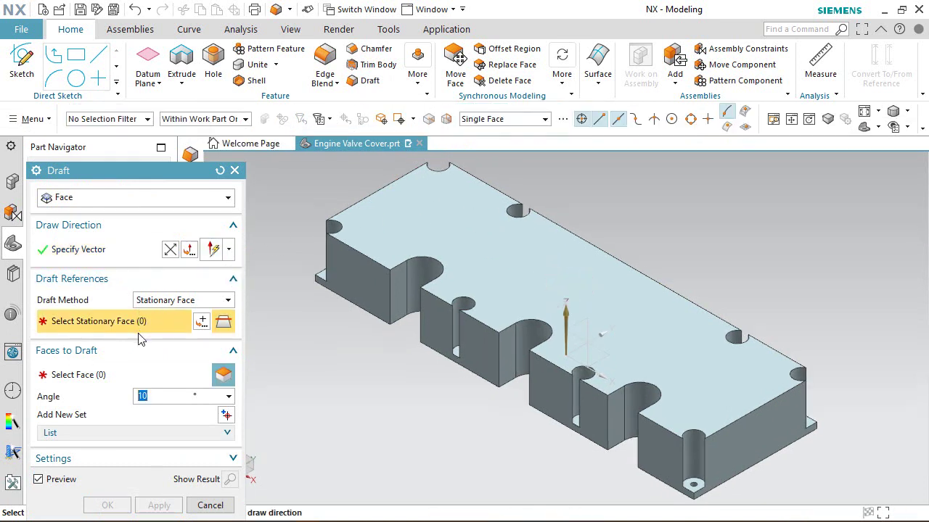
{"action": "left_click", "coordinate": [135, 327]}
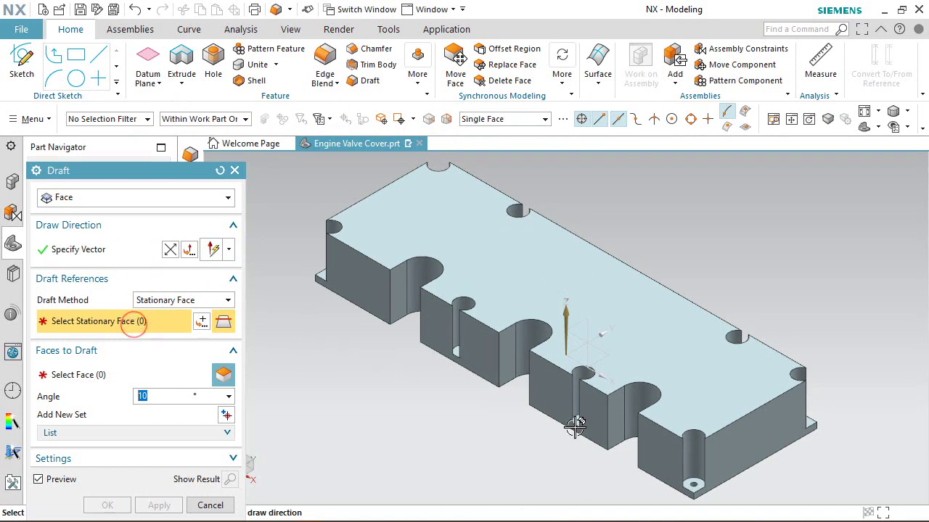
{"action": "left_click", "coordinate": [768, 488]}
{"action": "scroll", "coordinate": [725, 496], "scroll_direction": "up", "scroll_amount": 3}
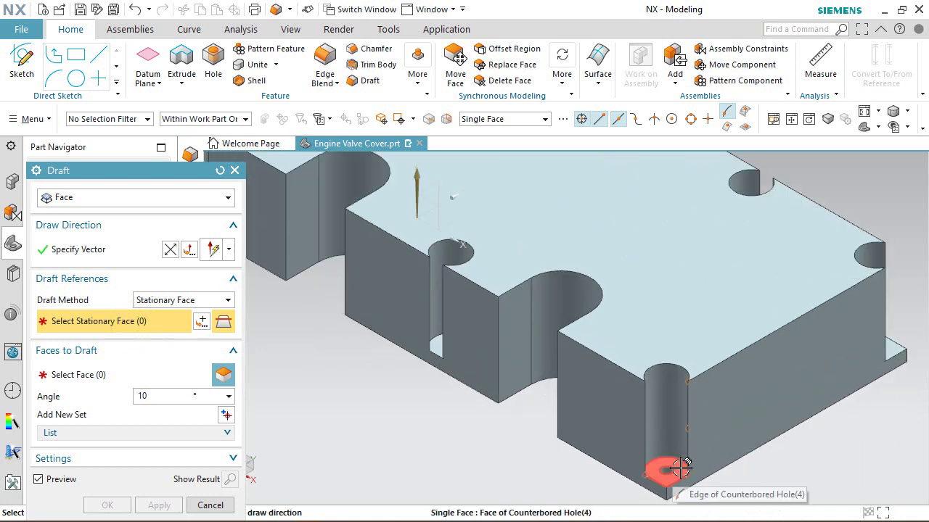
{"action": "scroll", "coordinate": [677, 468], "scroll_direction": "up", "scroll_amount": 3}
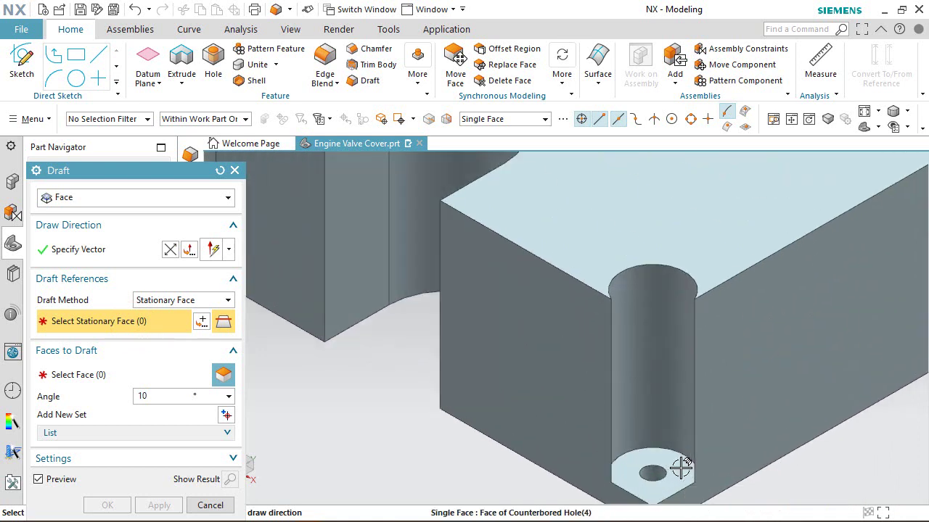
{"action": "left_click", "coordinate": [682, 468]}
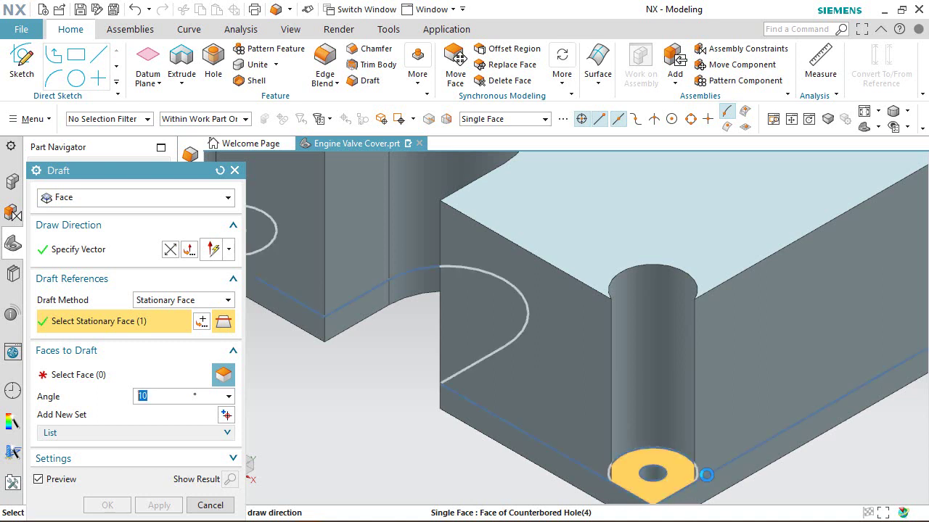